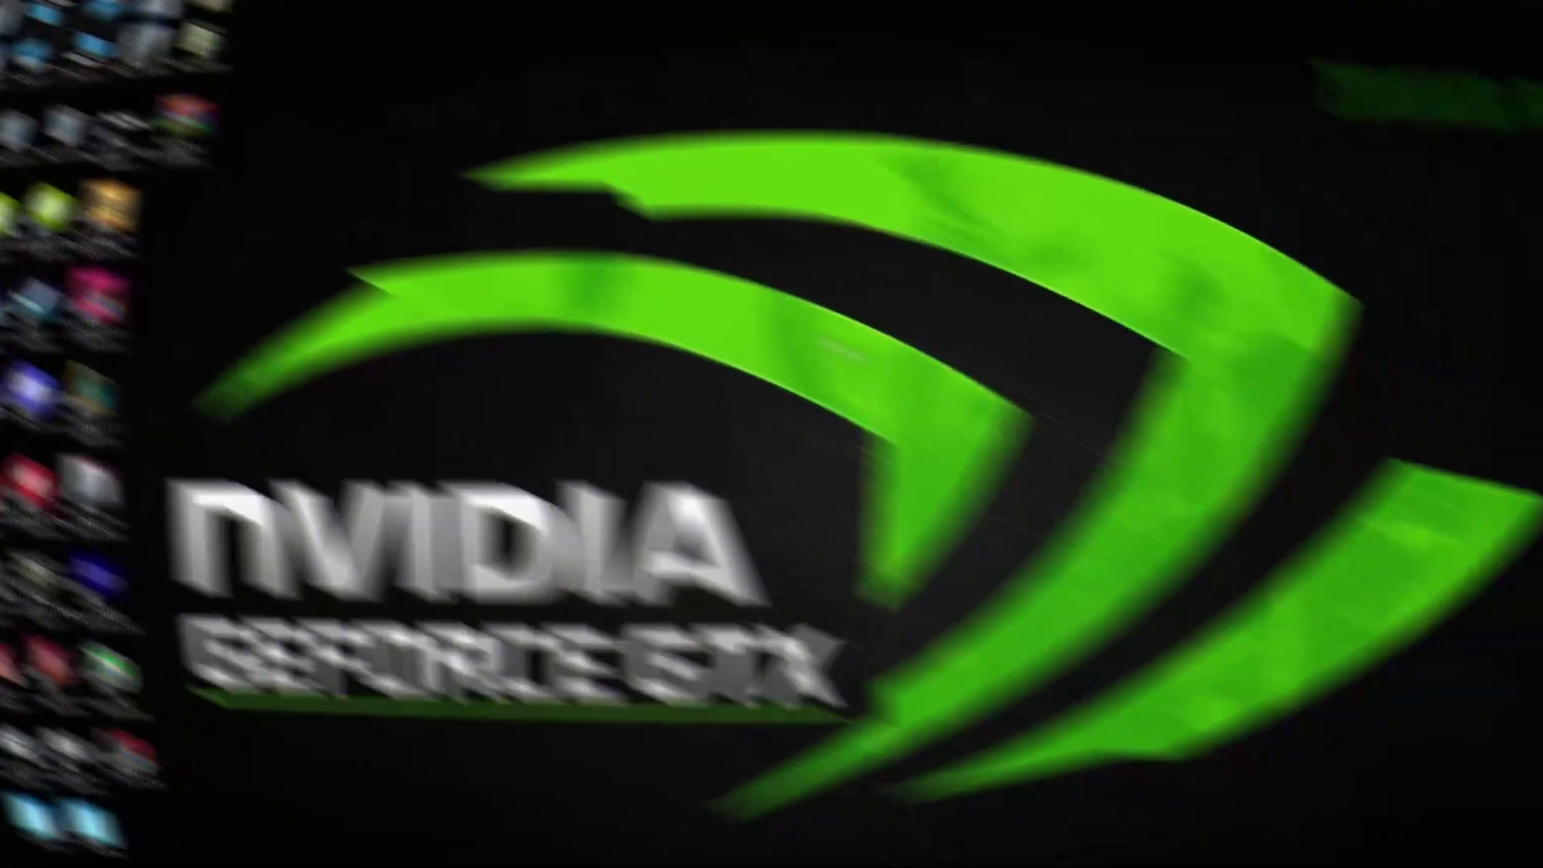
Open the Windows system settings and review the Notifications & actions and Storage pages.
key(super)
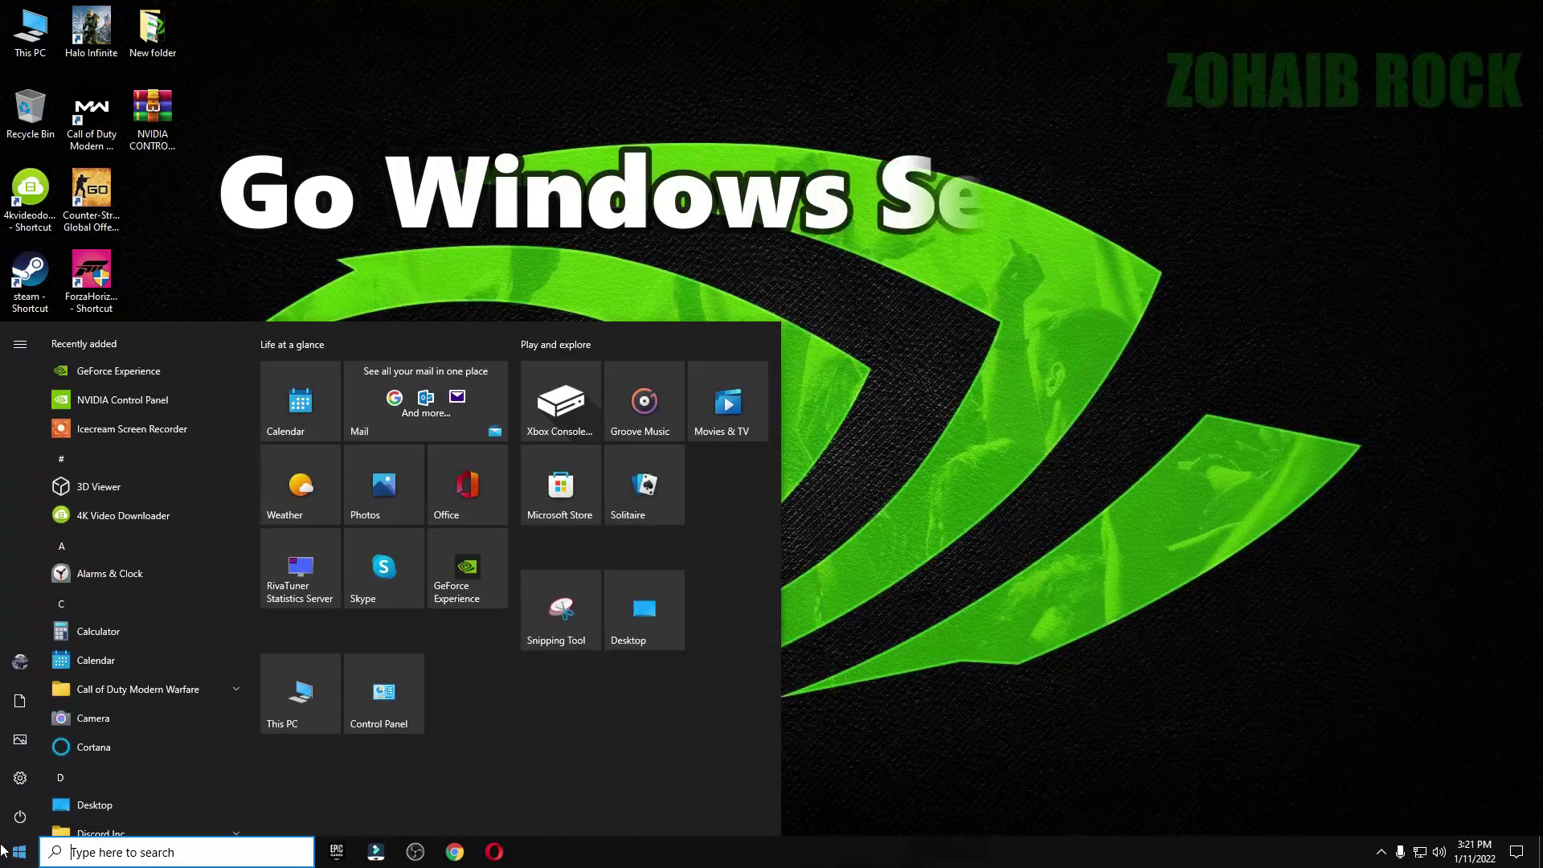
mouse_move(104, 752)
click(75, 786)
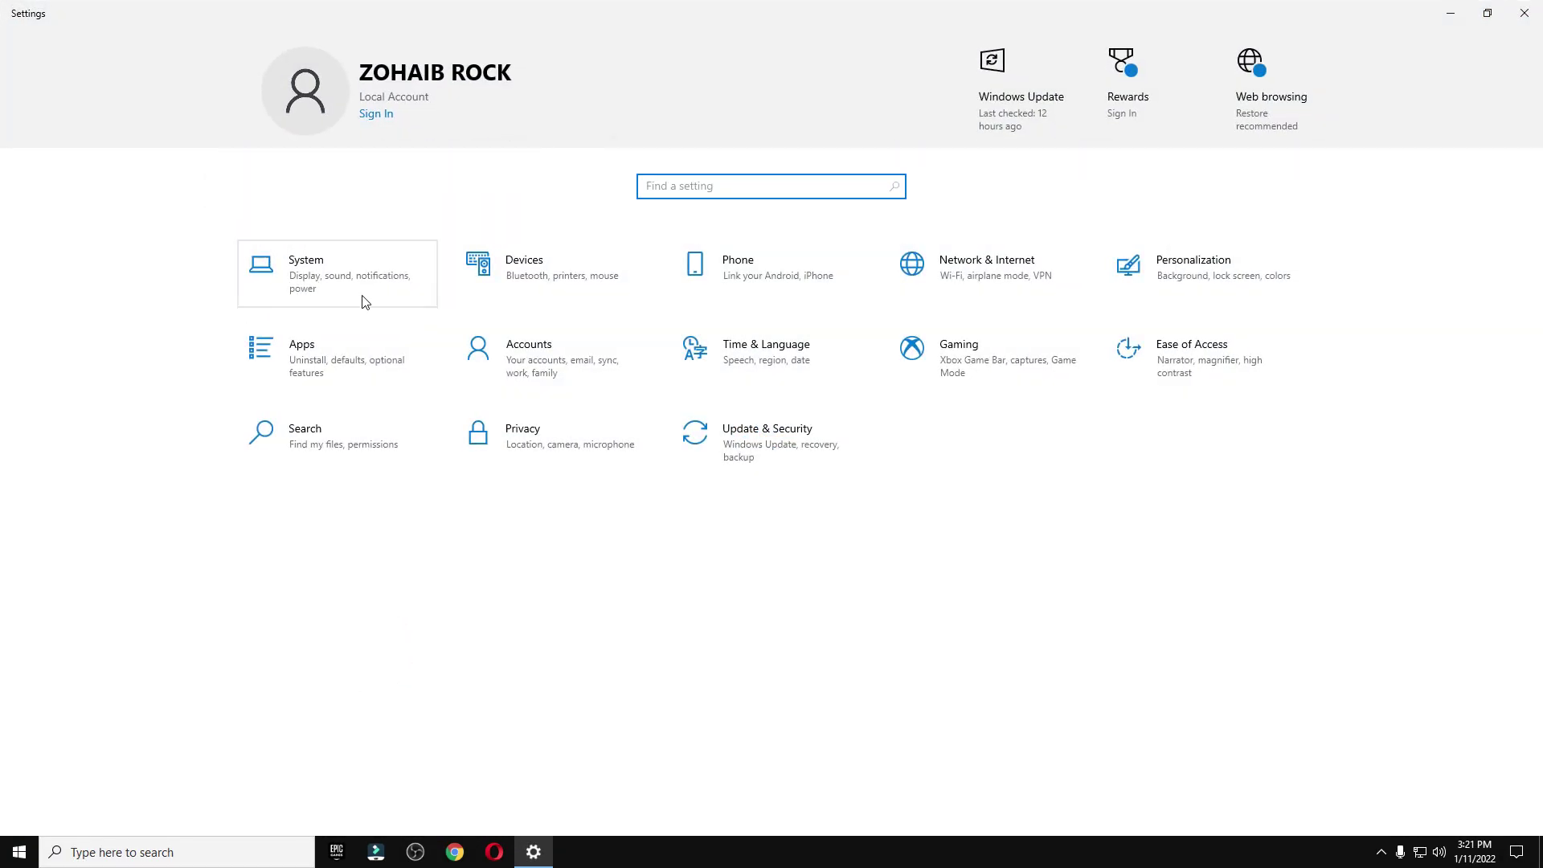
click(334, 270)
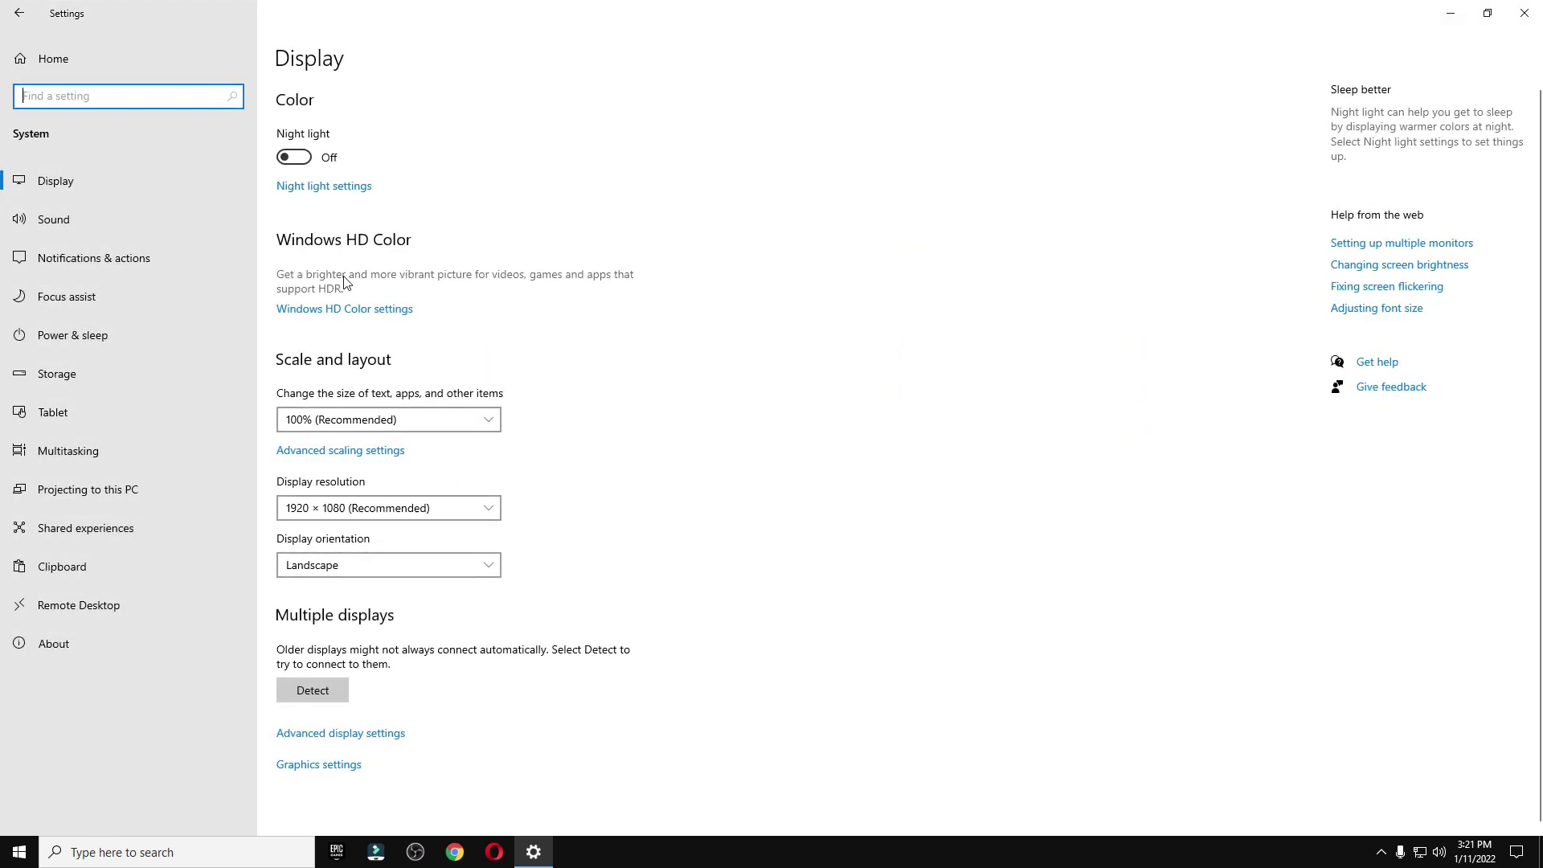
click(180, 263)
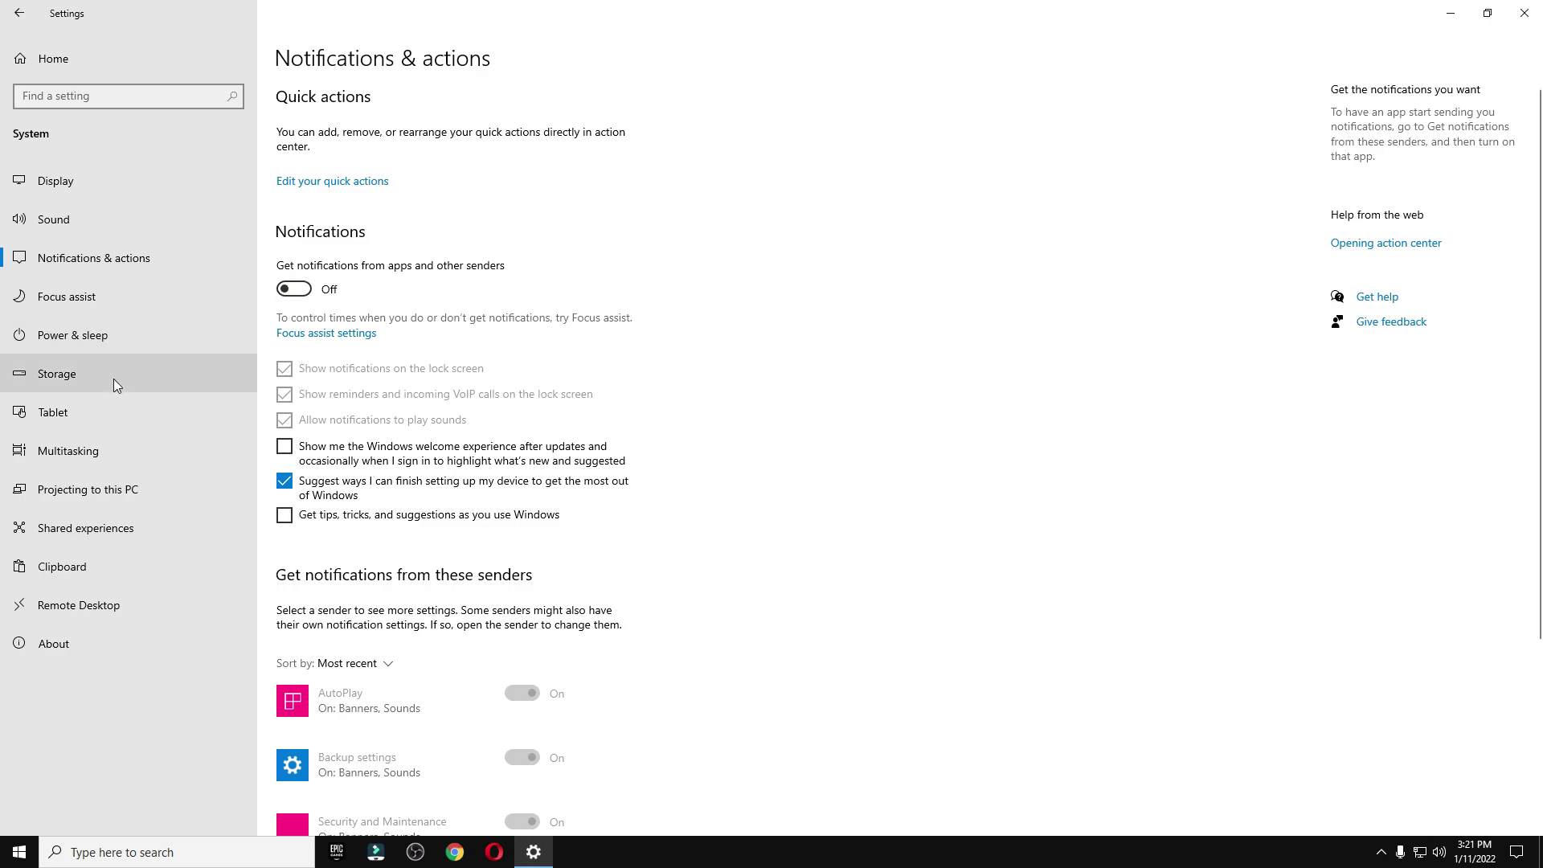
click(80, 374)
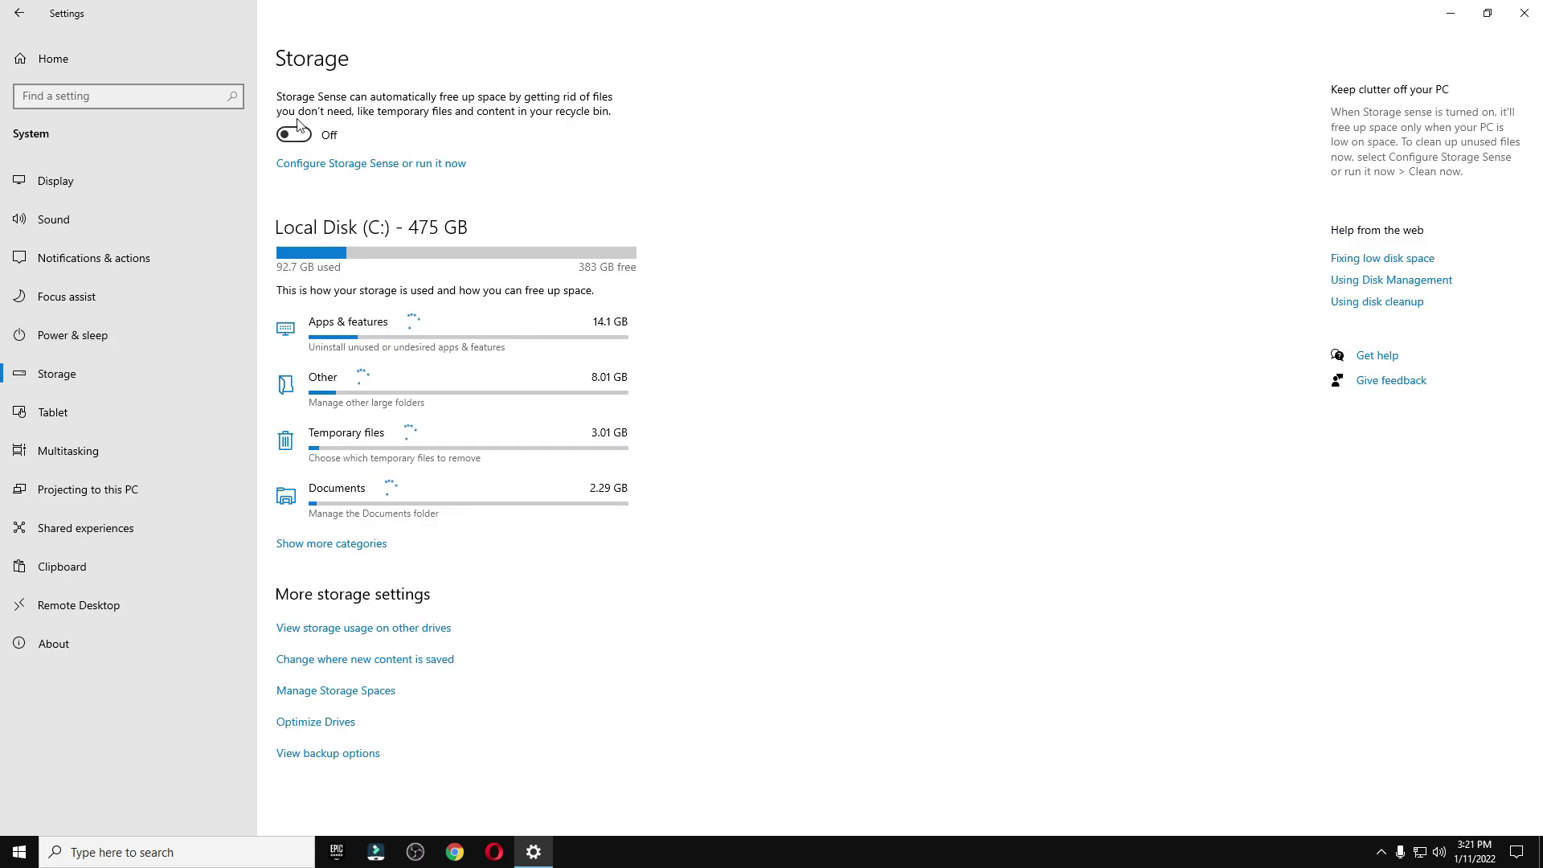
Check whether apps may run in the background in the Windows privacy settings.
click(53, 59)
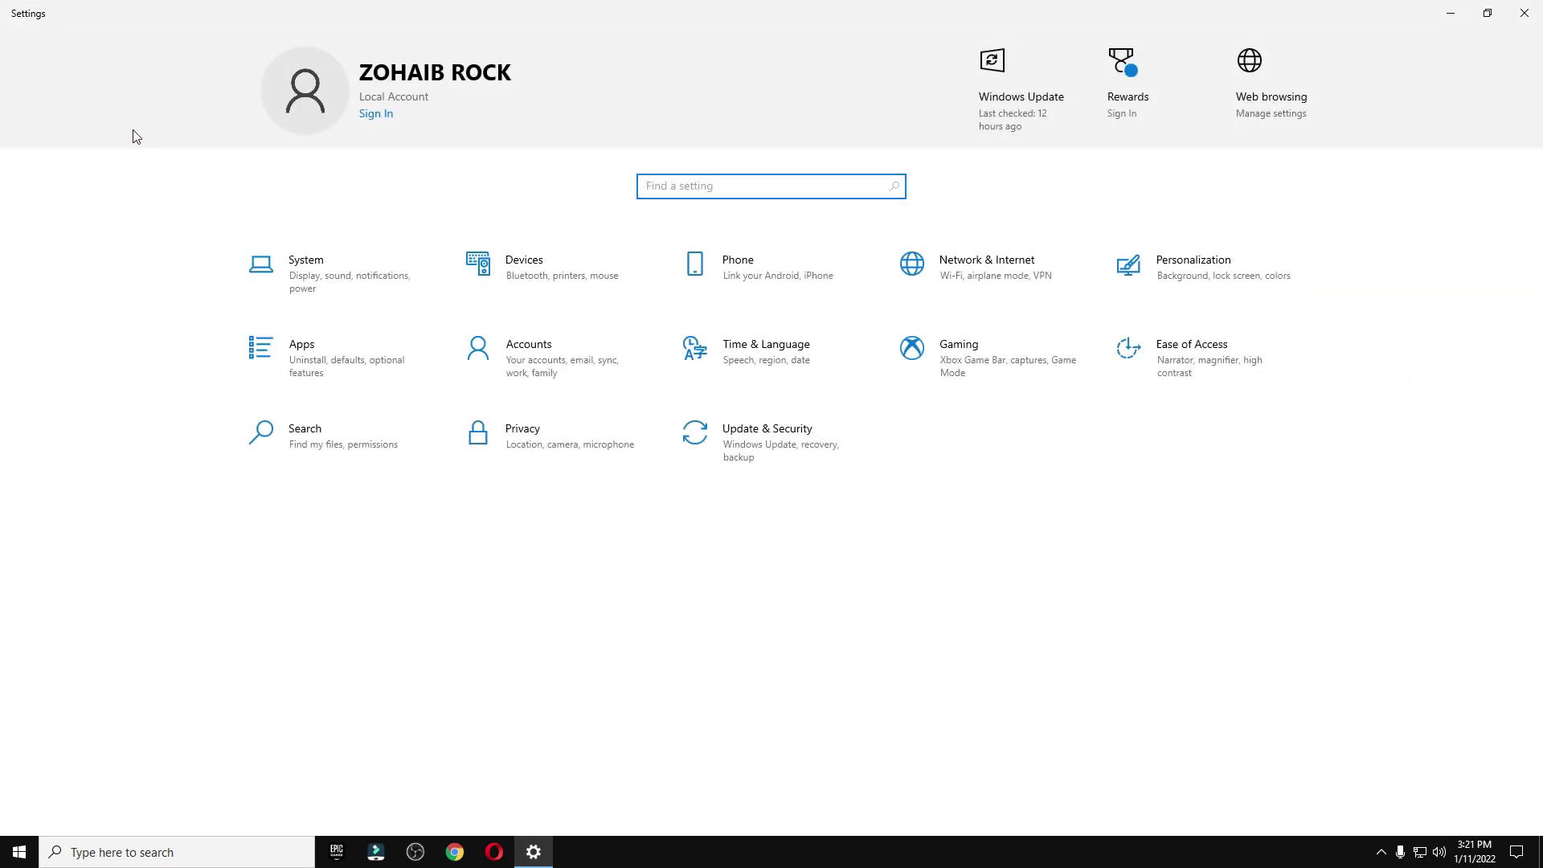
click(544, 458)
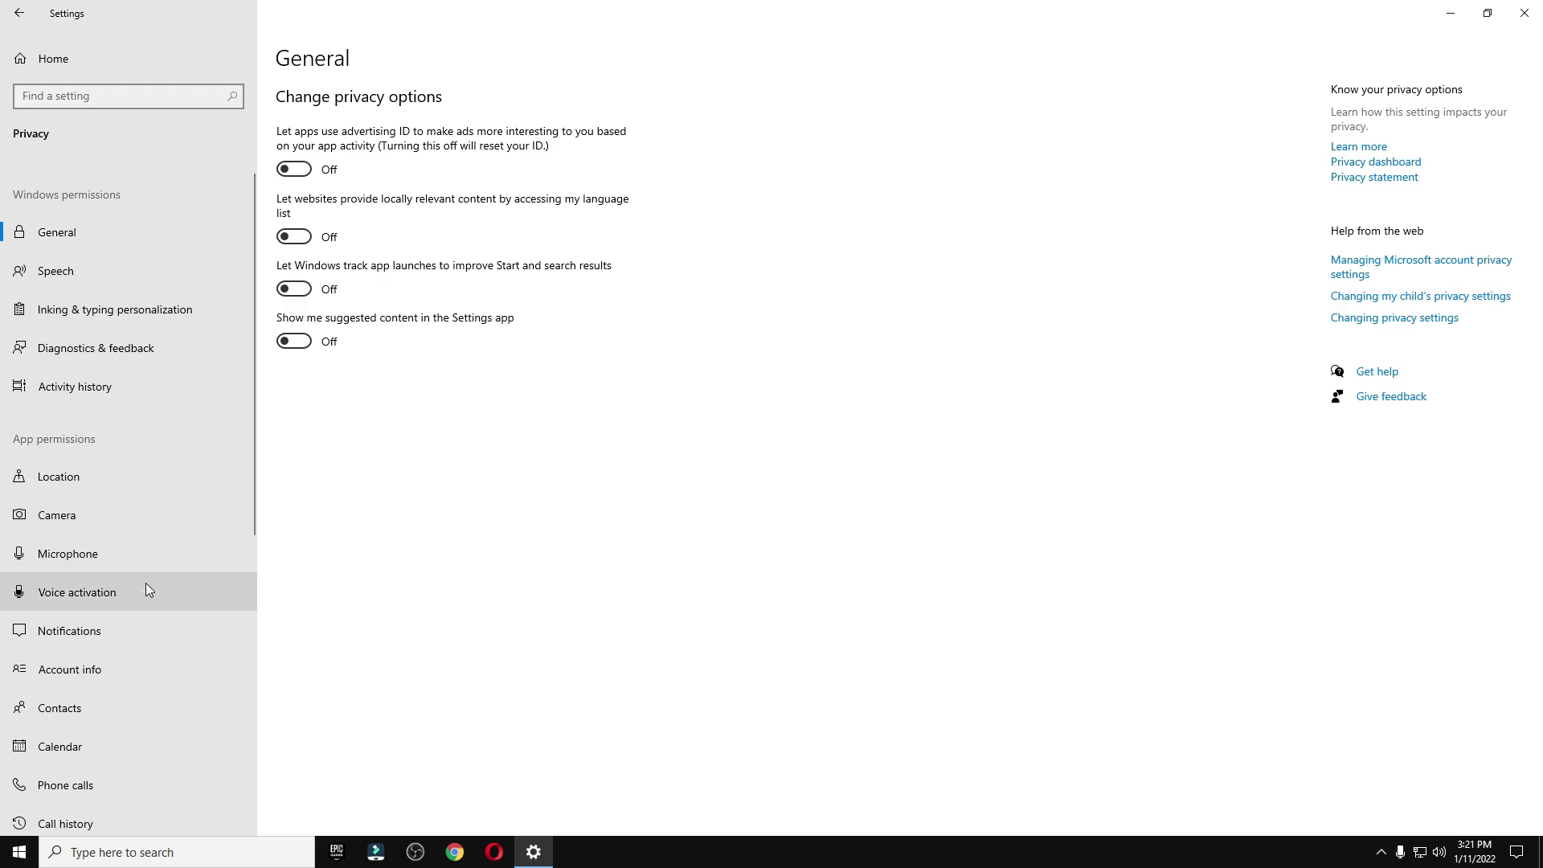
scroll(137, 649, down, 5)
click(127, 651)
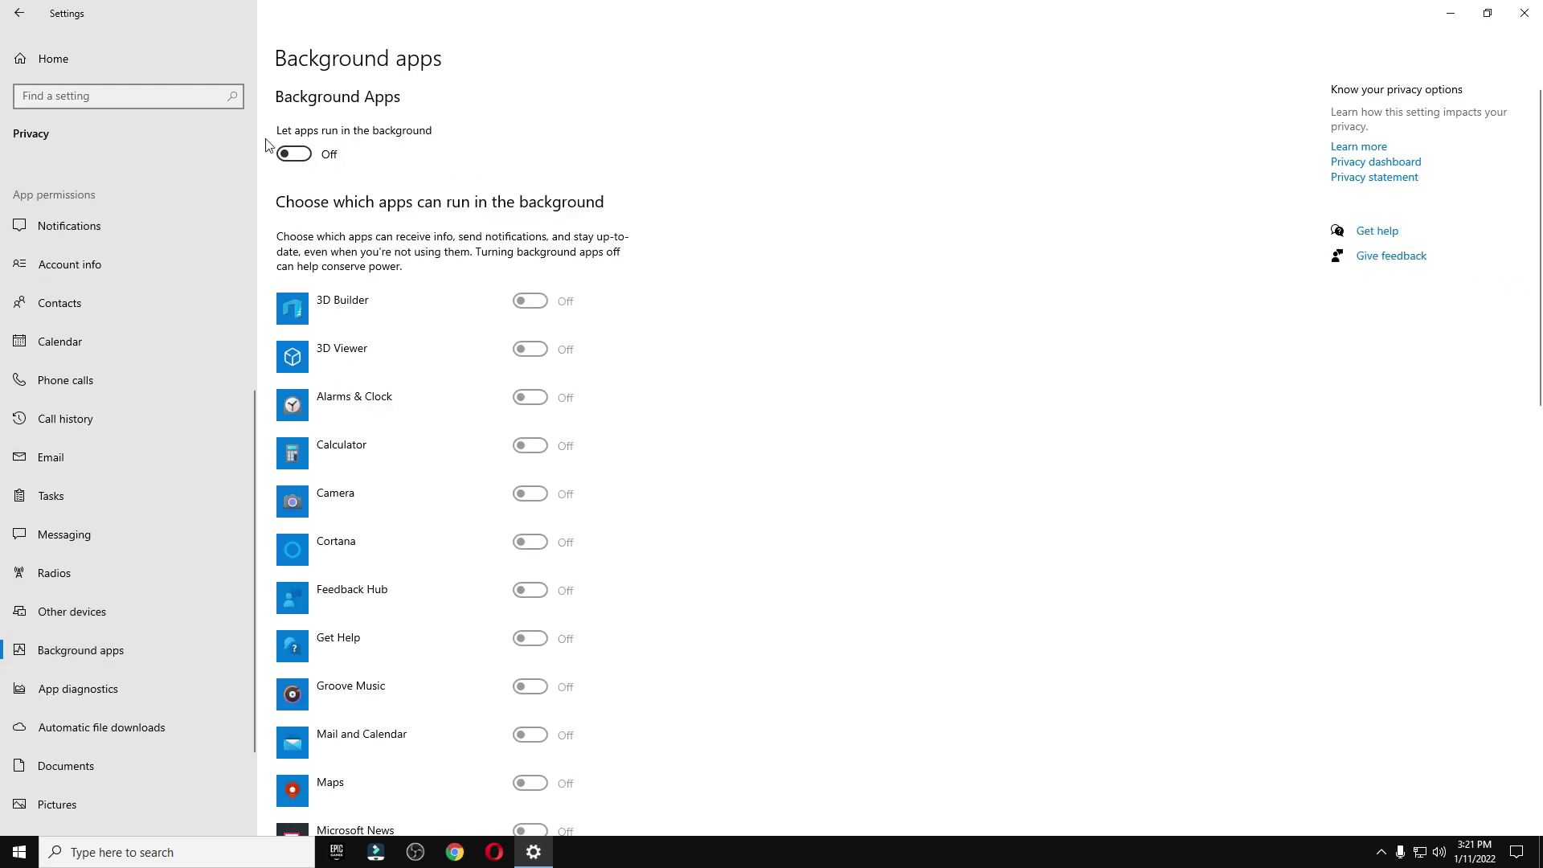
Check the Game Mode setting in the Windows gaming settings.
click(19, 13)
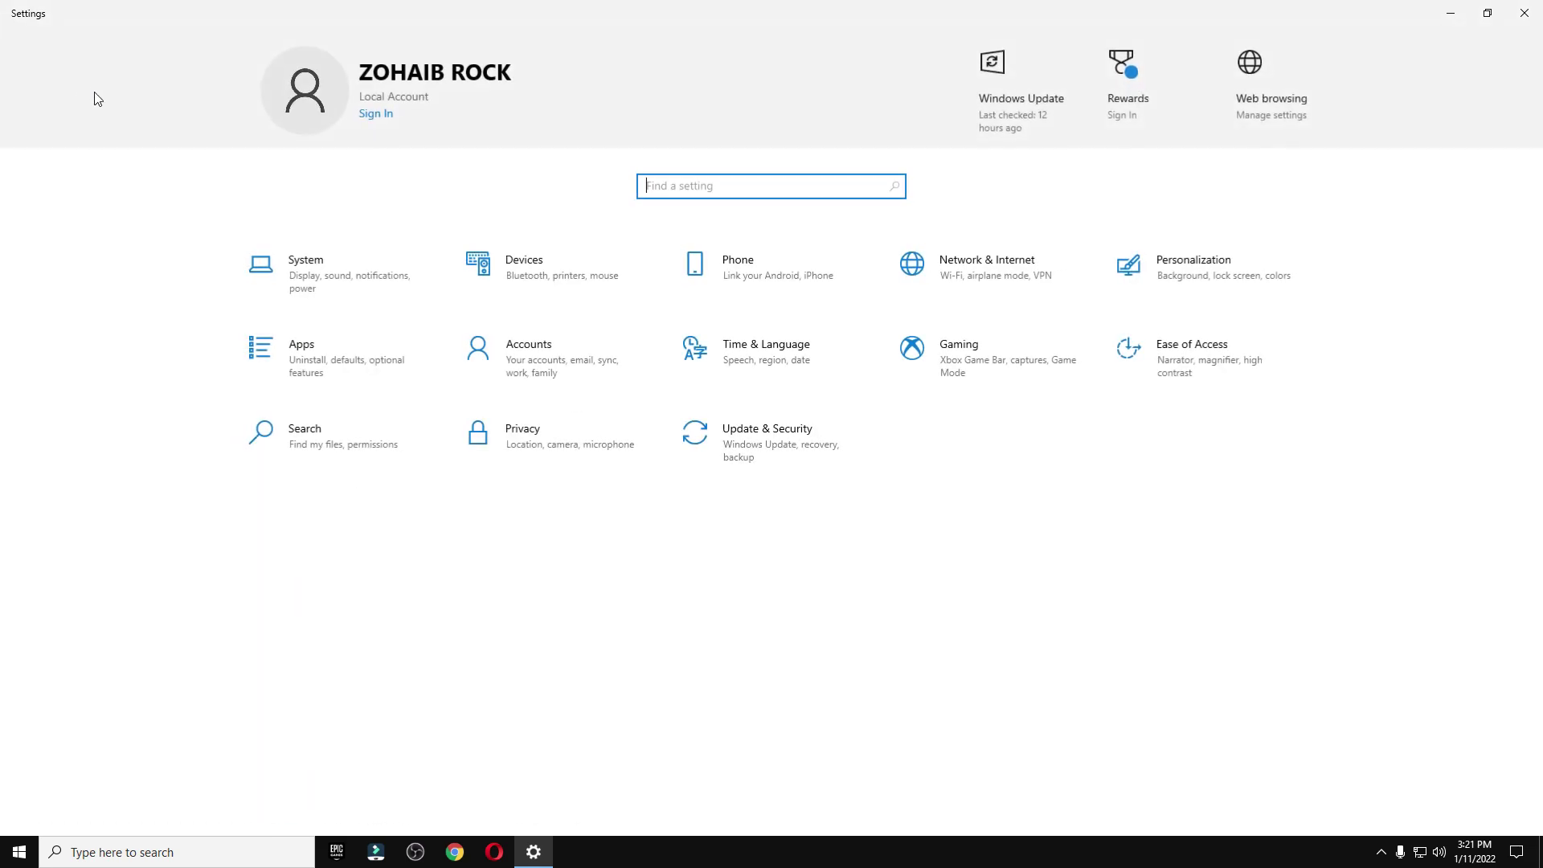
click(1008, 347)
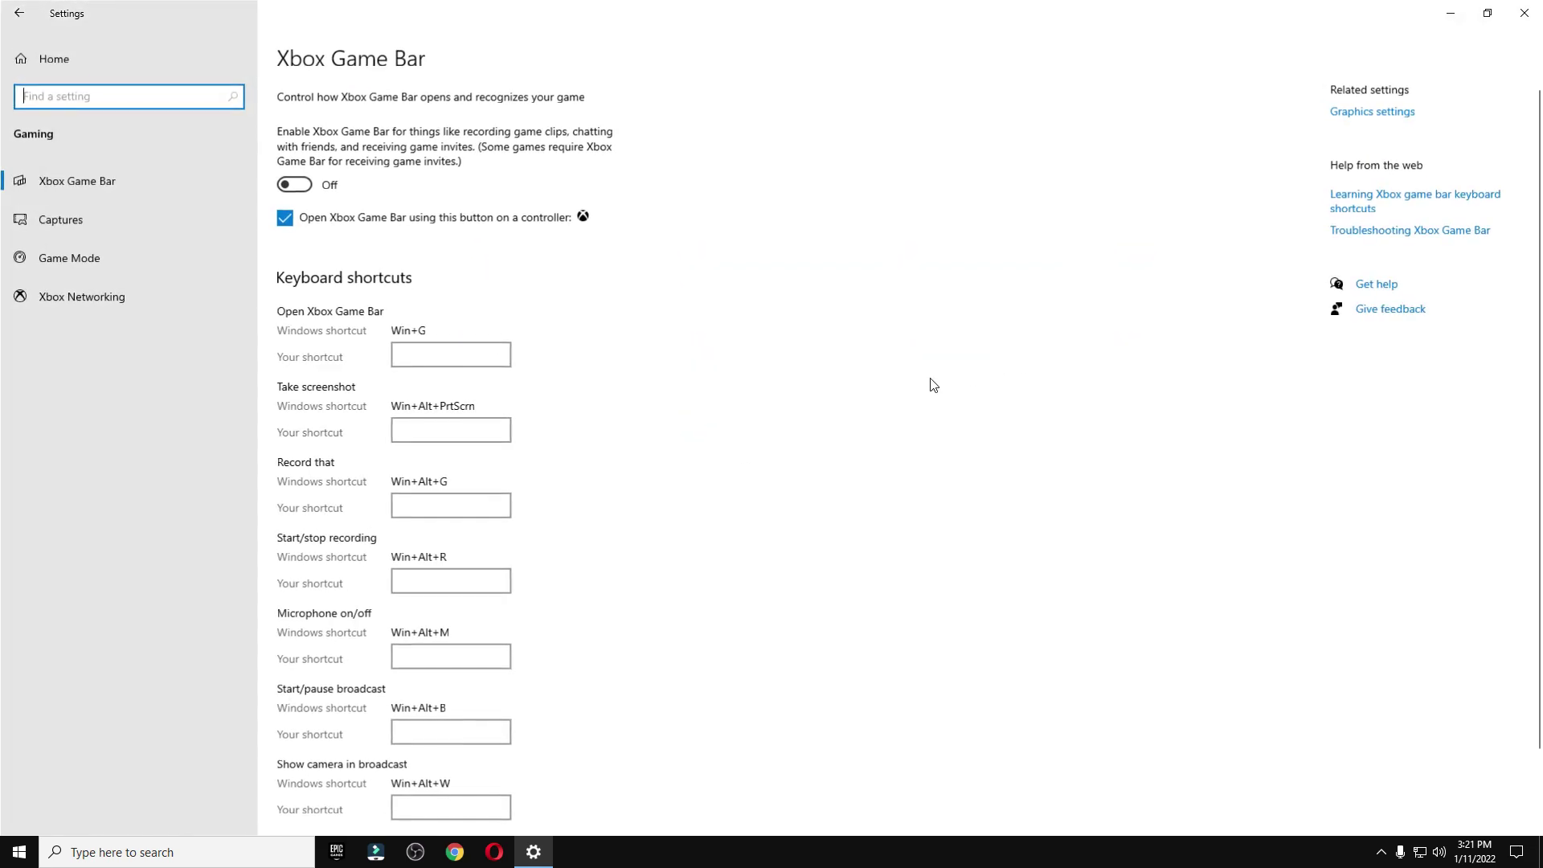
click(147, 261)
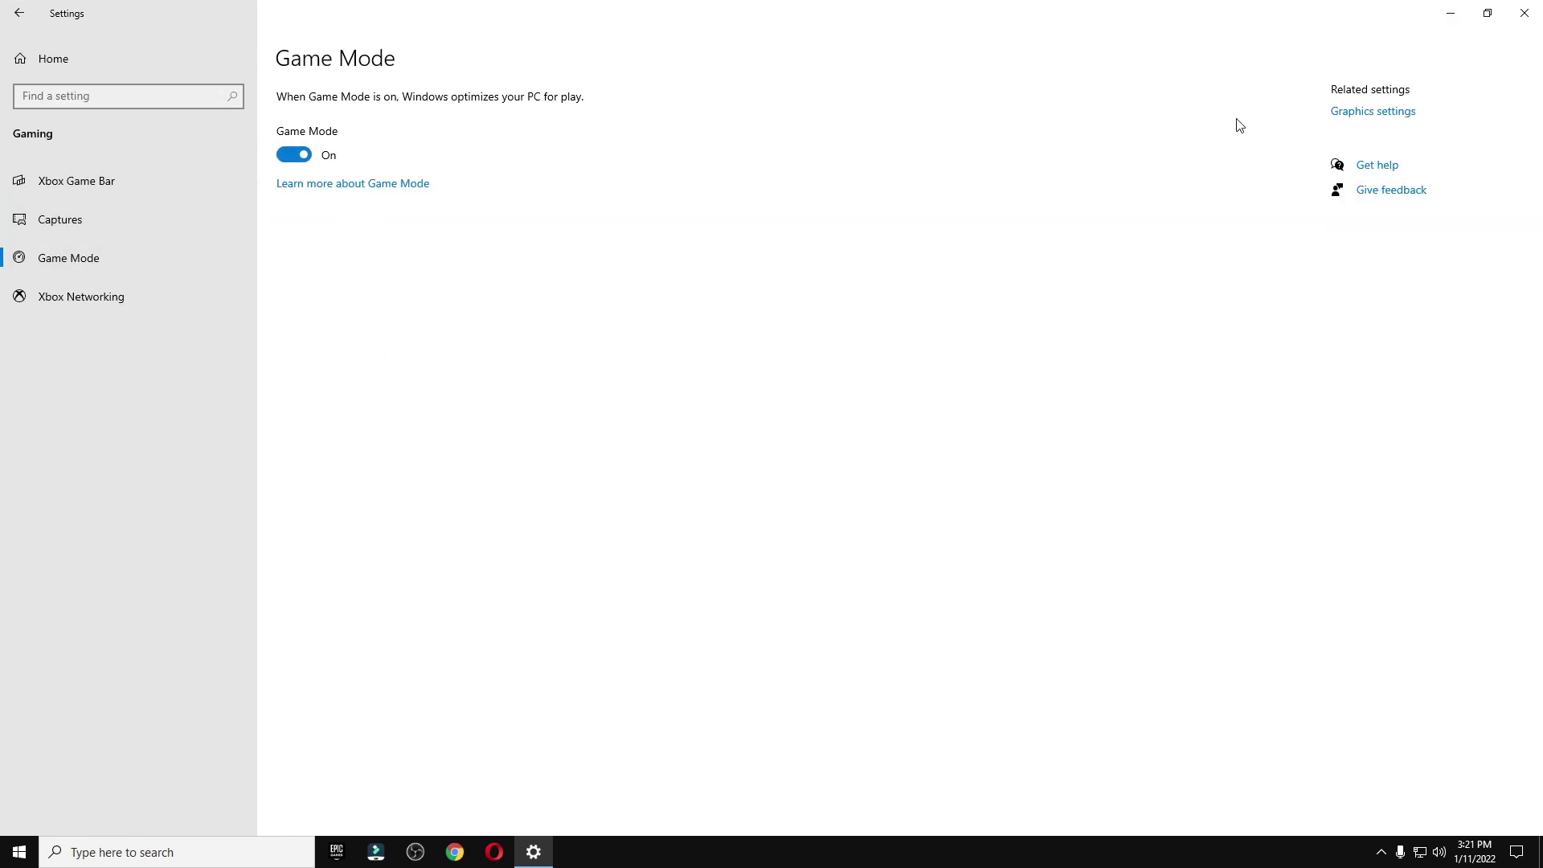
In Graphics settings, add FortniteClient-Win64-Shipping from Fortnite's FortniteGame\Binaries\Win64 folder on the Gaming (D:) drive as a desktop app.
click(1344, 119)
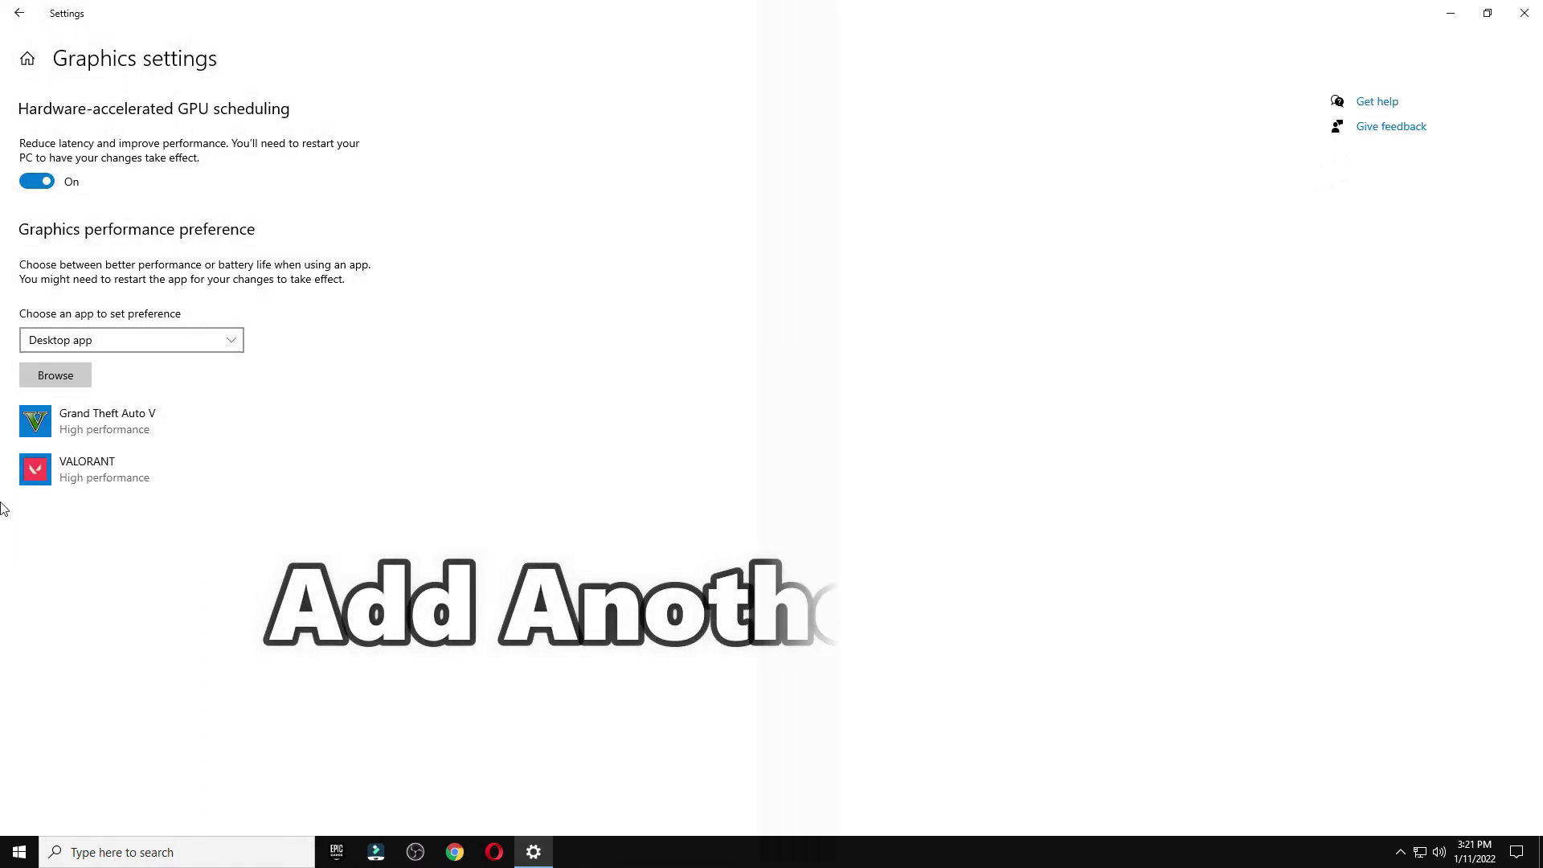
click(63, 372)
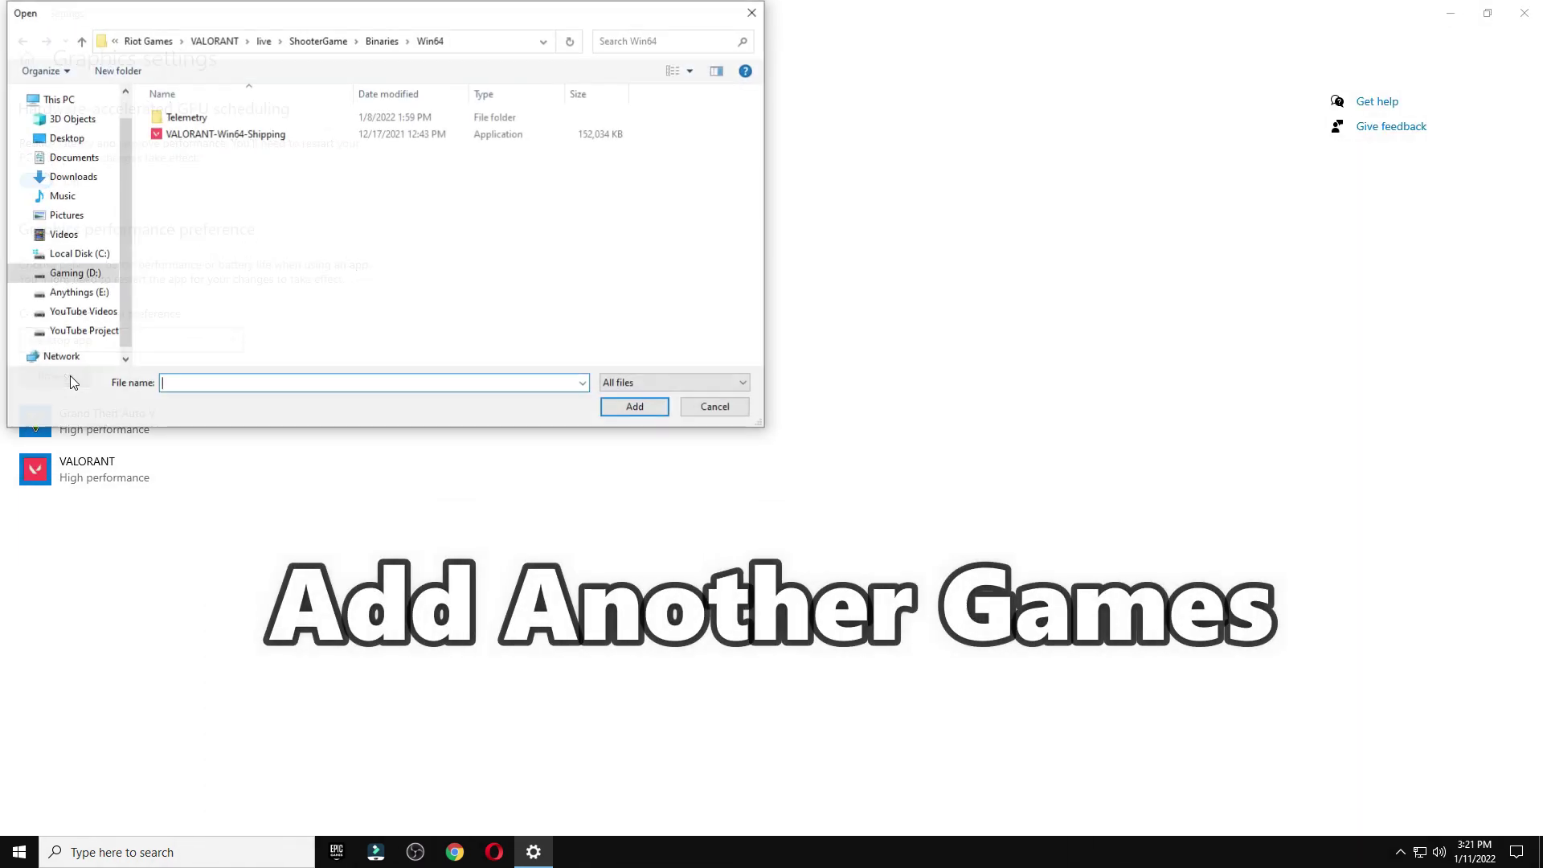
click(75, 274)
double_click(192, 118)
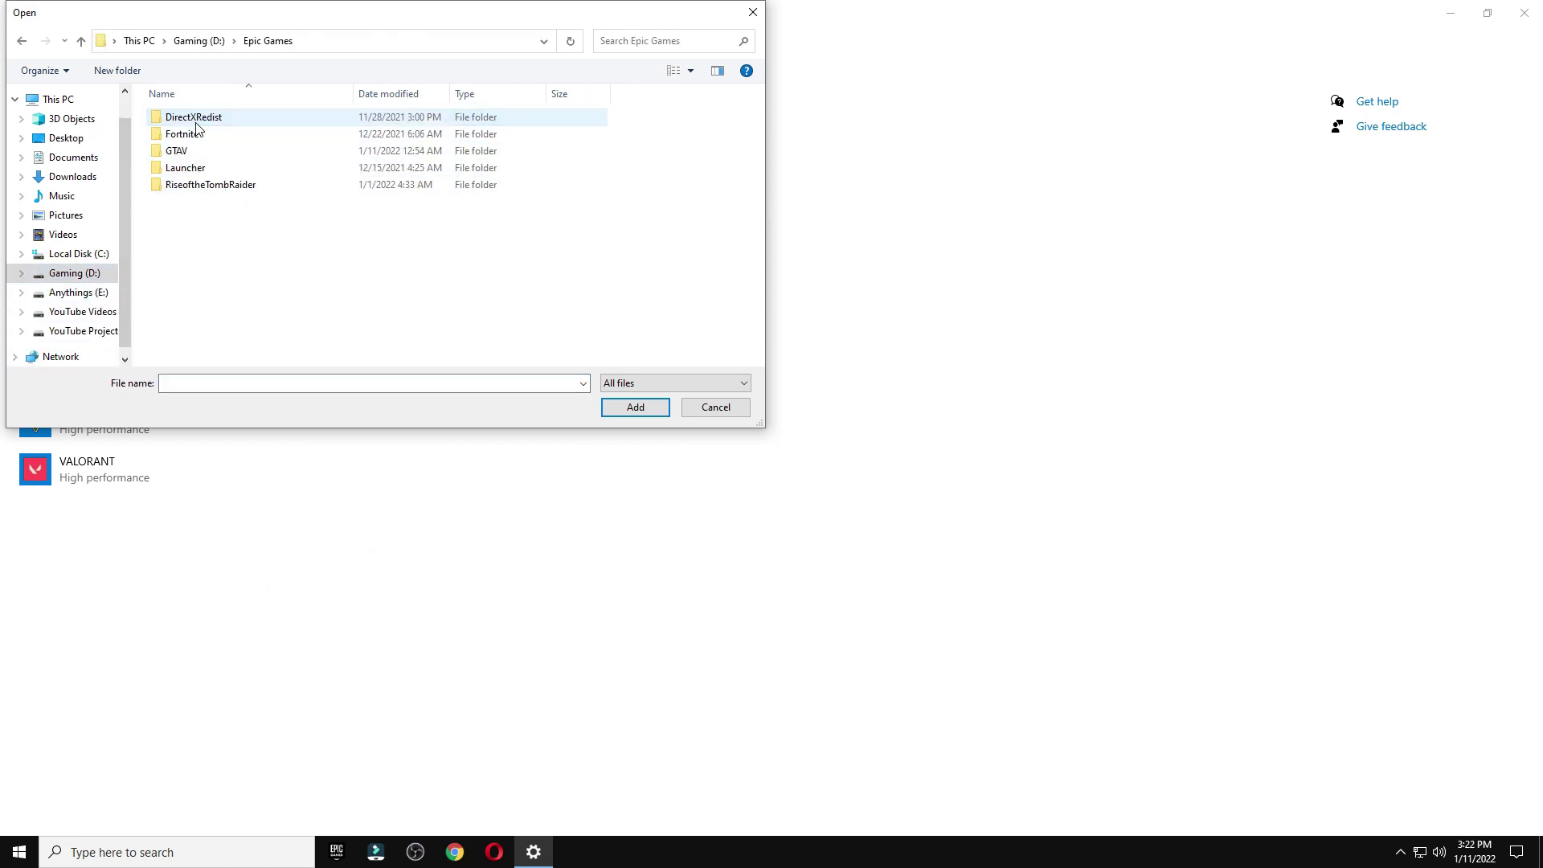
double_click(193, 137)
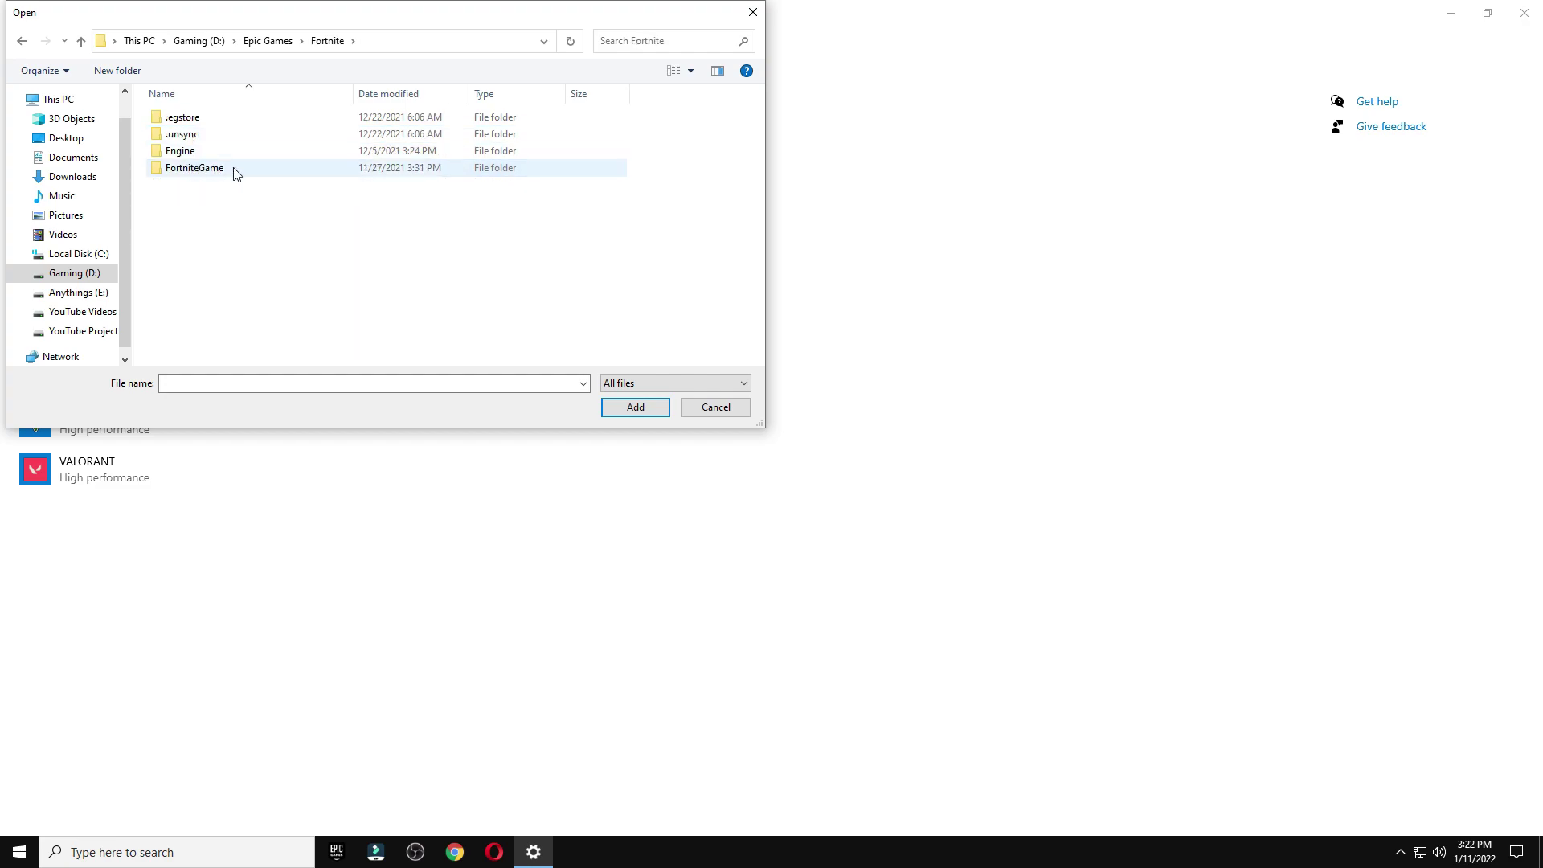
double_click(224, 169)
double_click(211, 120)
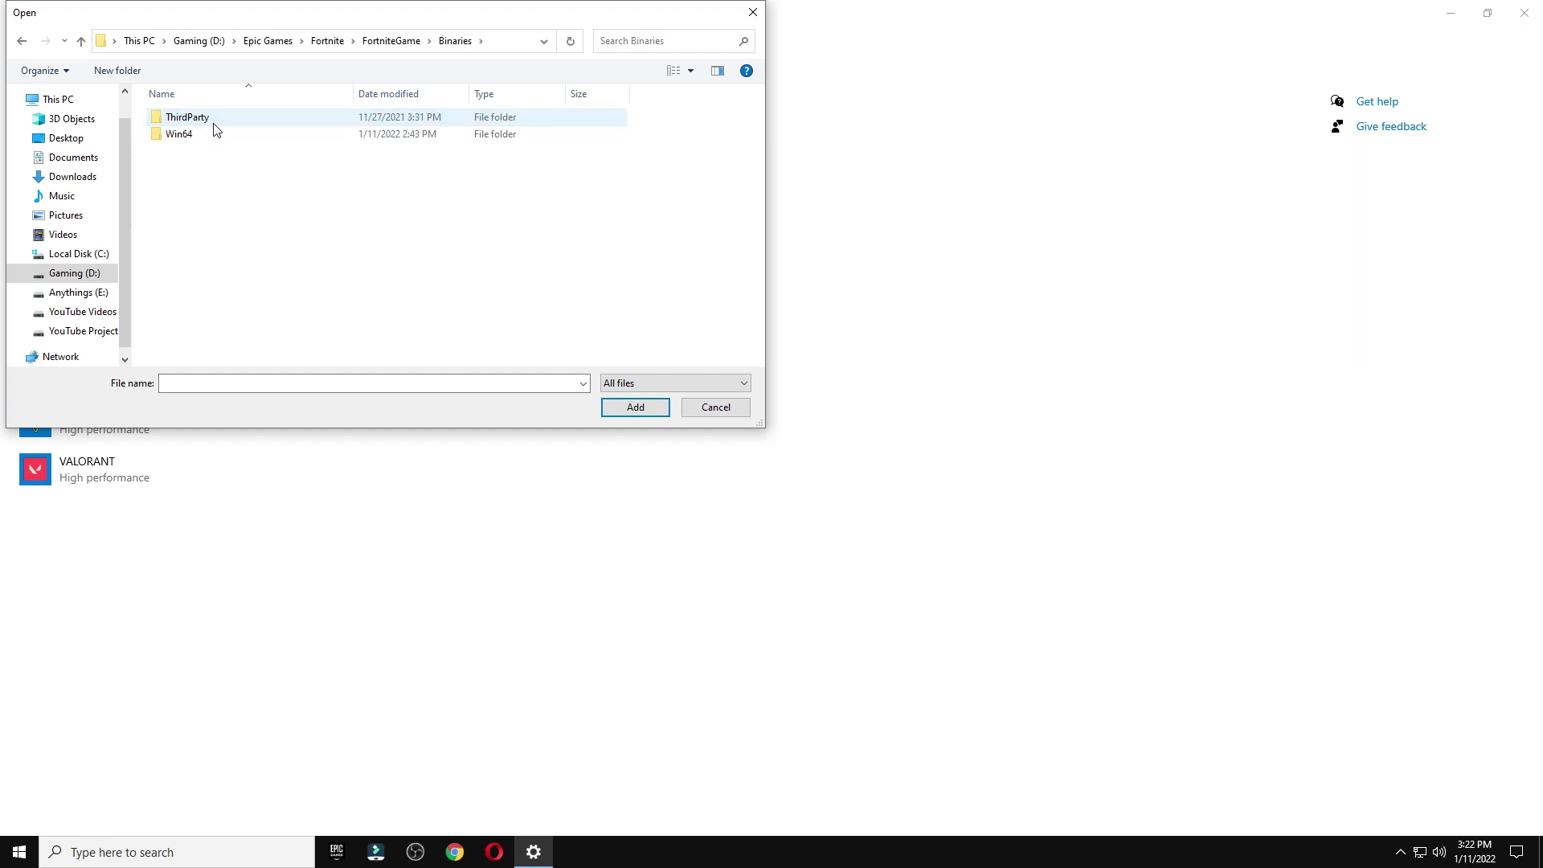
click(193, 141)
double_click(194, 143)
click(212, 170)
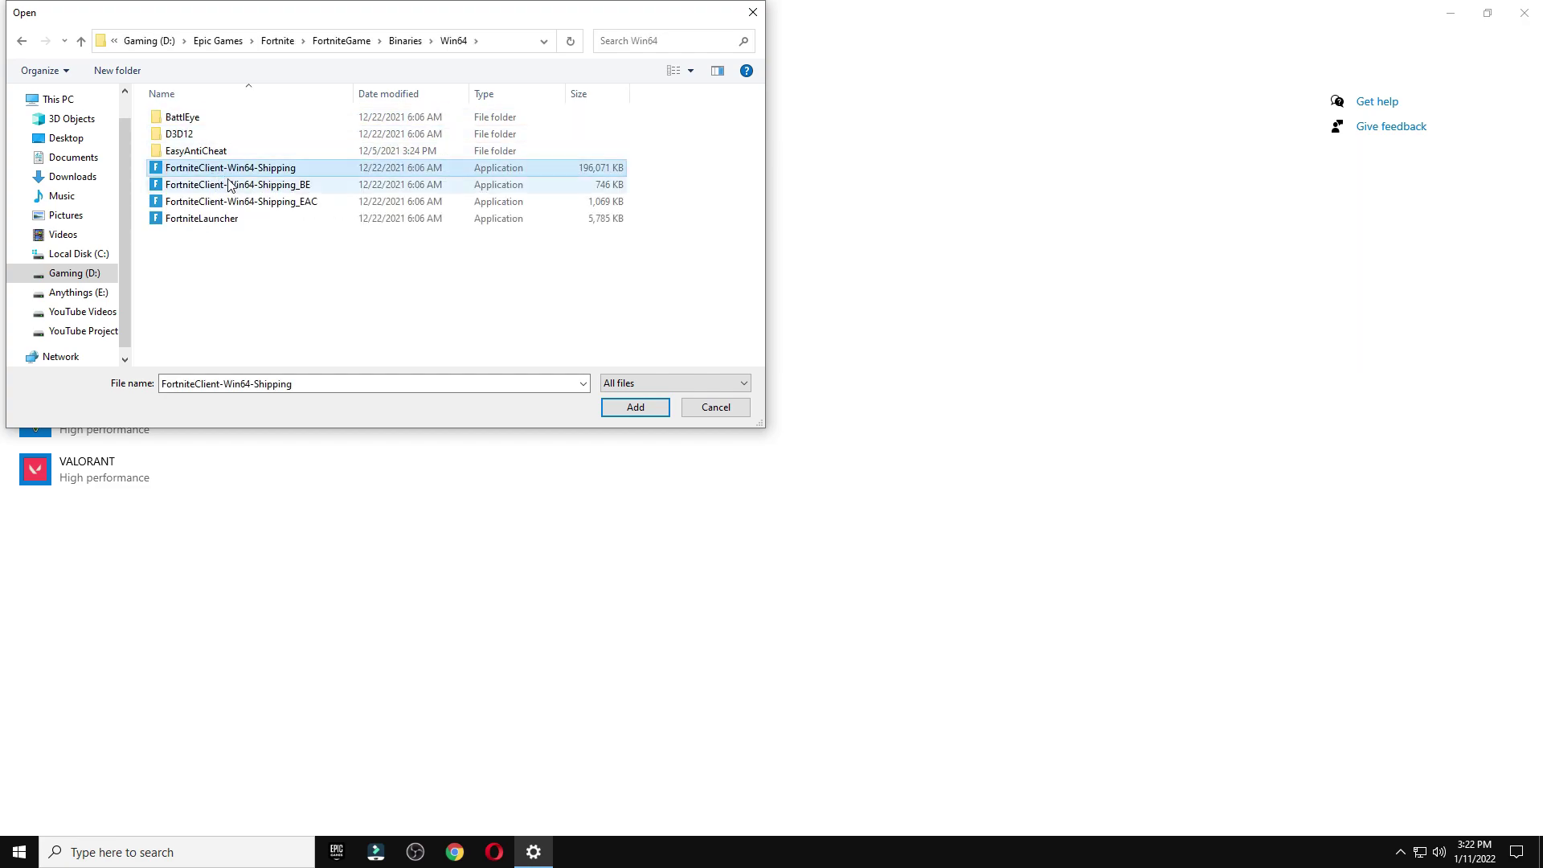
click(613, 410)
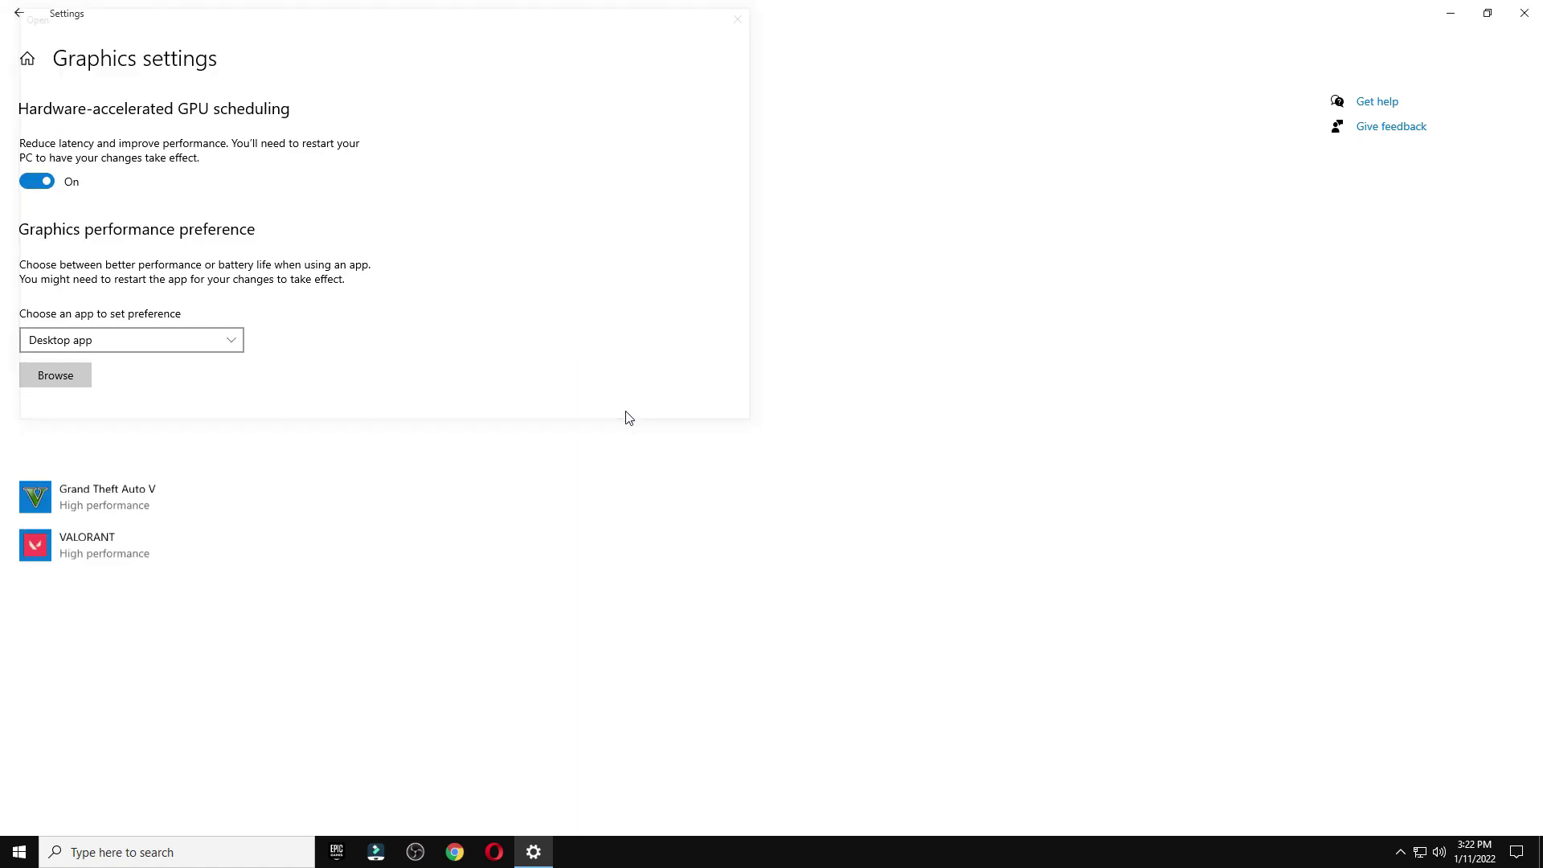
Set Fortnite's graphics preference to High performance, save it and close Settings.
click(247, 501)
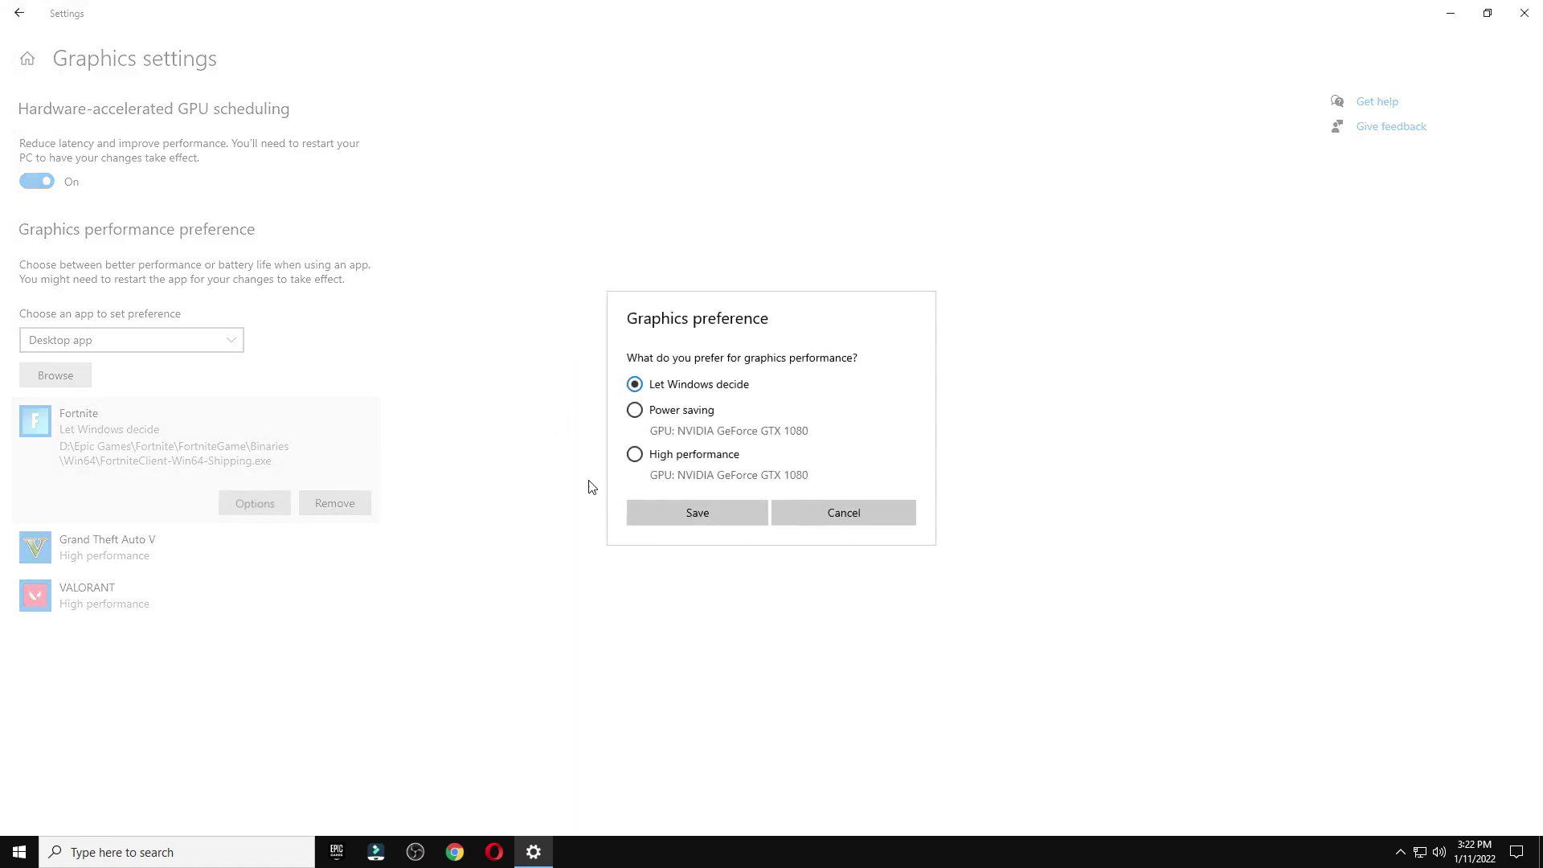
click(698, 512)
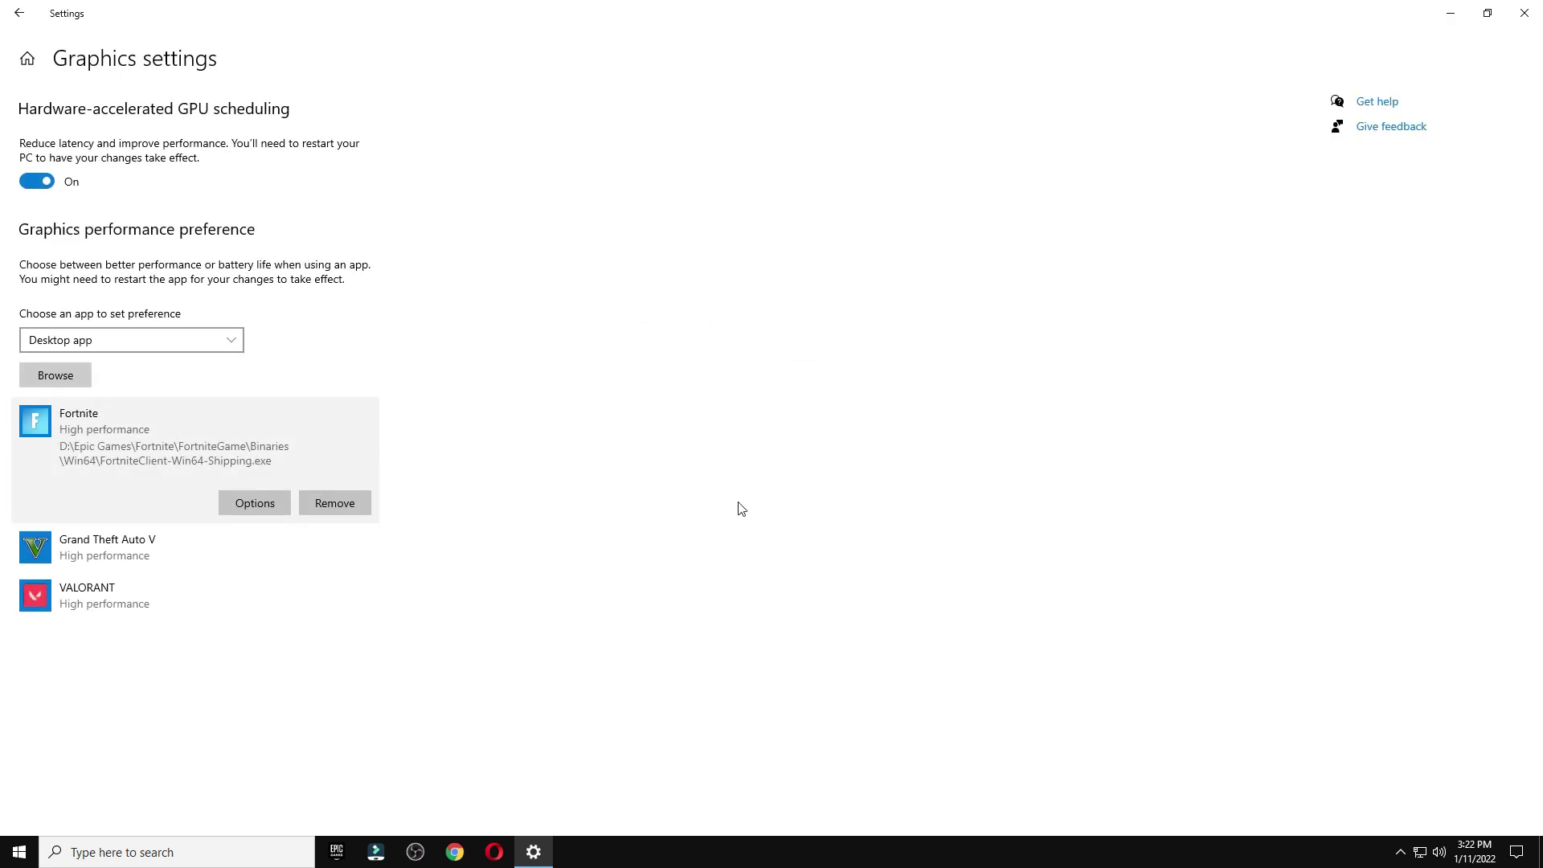
click(1524, 13)
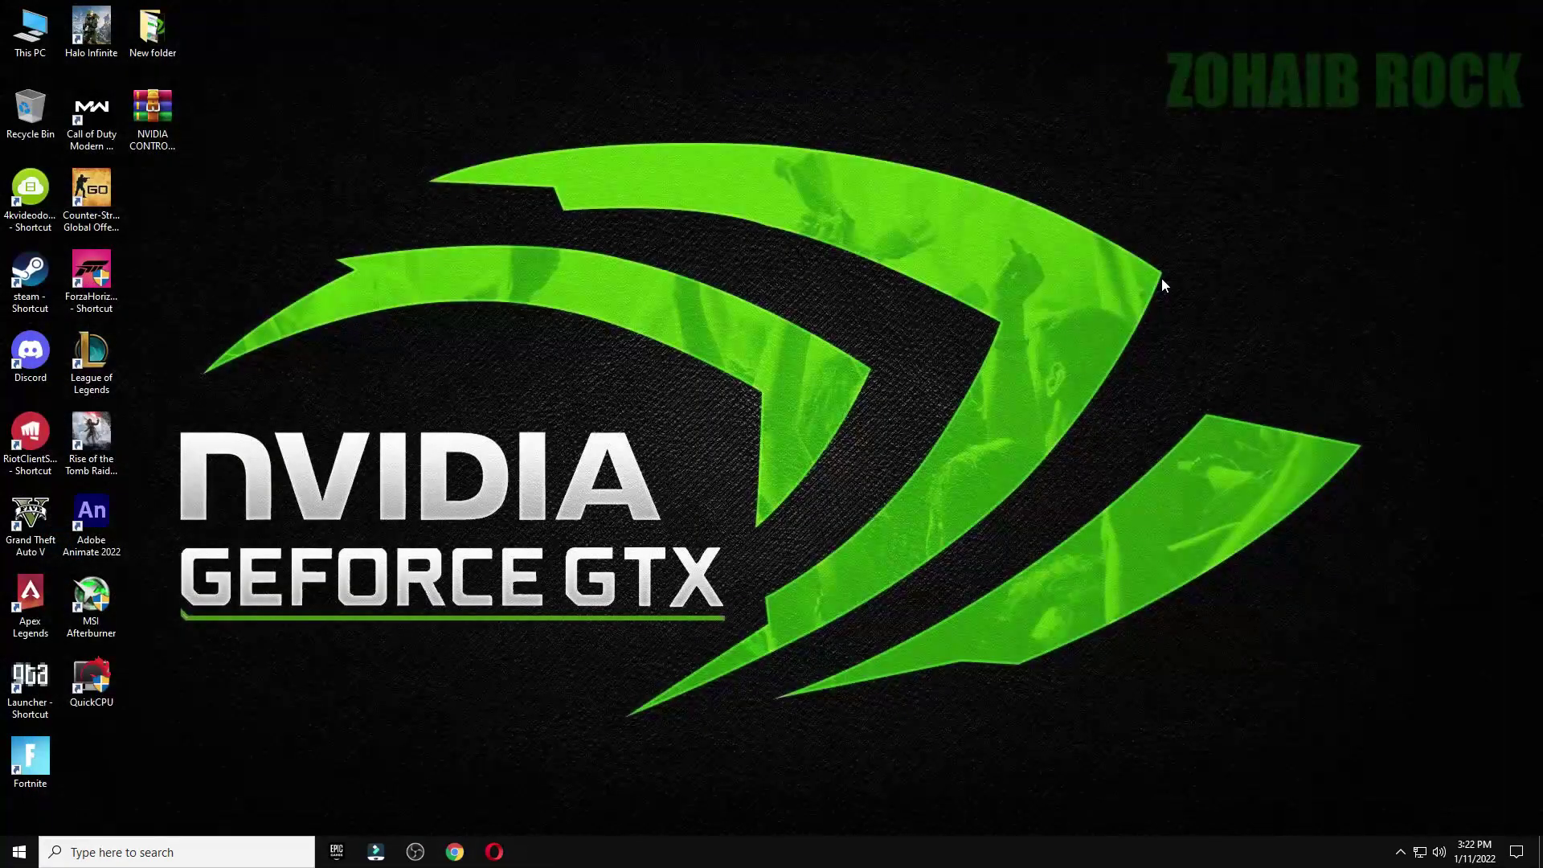
Open the list of startup apps in Task Manager.
right_click(714, 853)
click(779, 771)
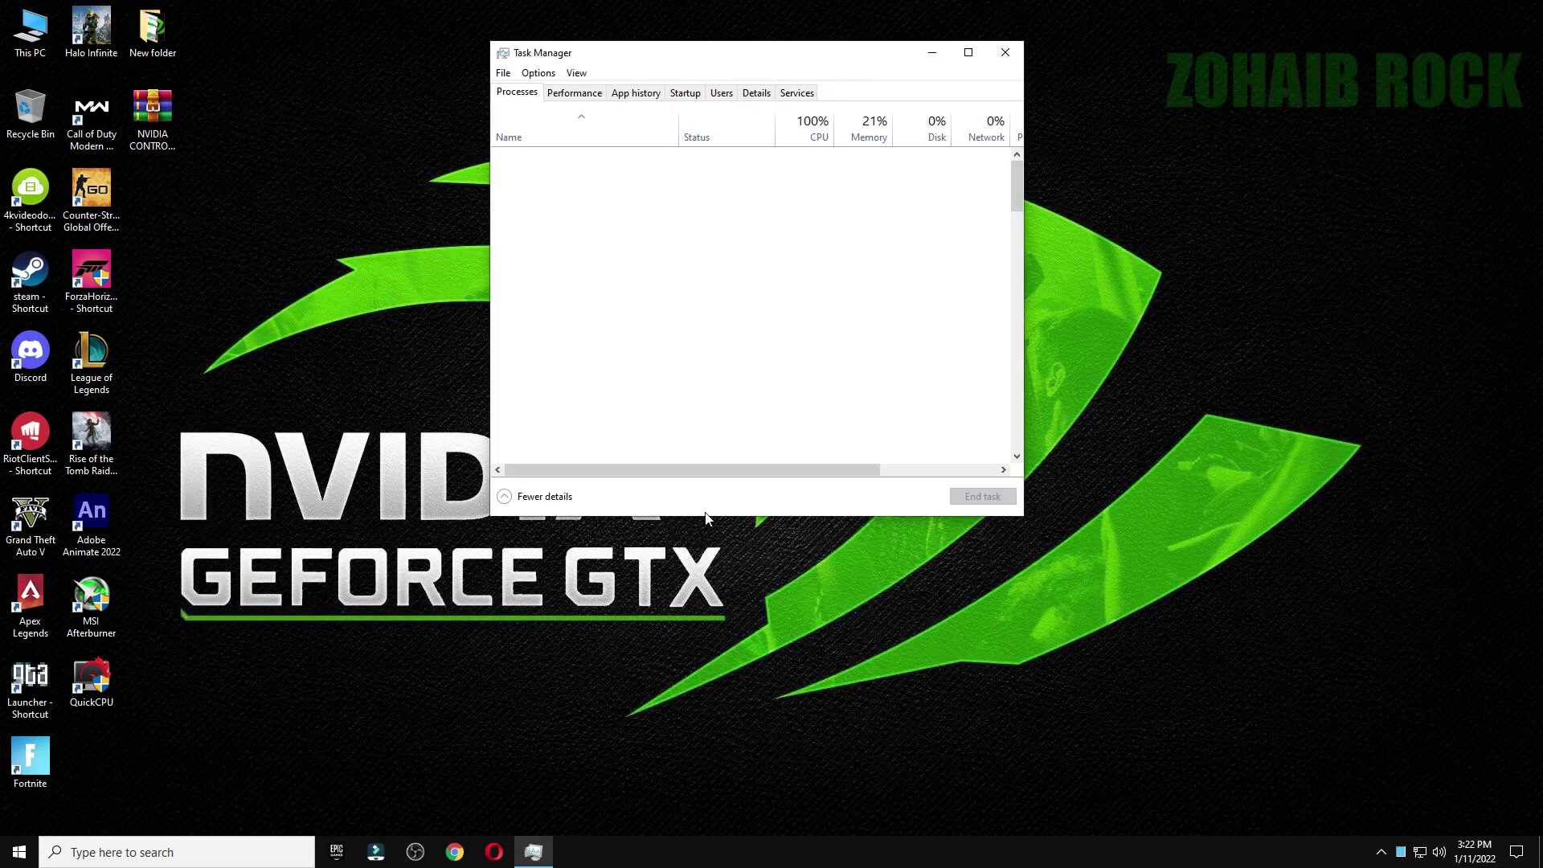
click(686, 92)
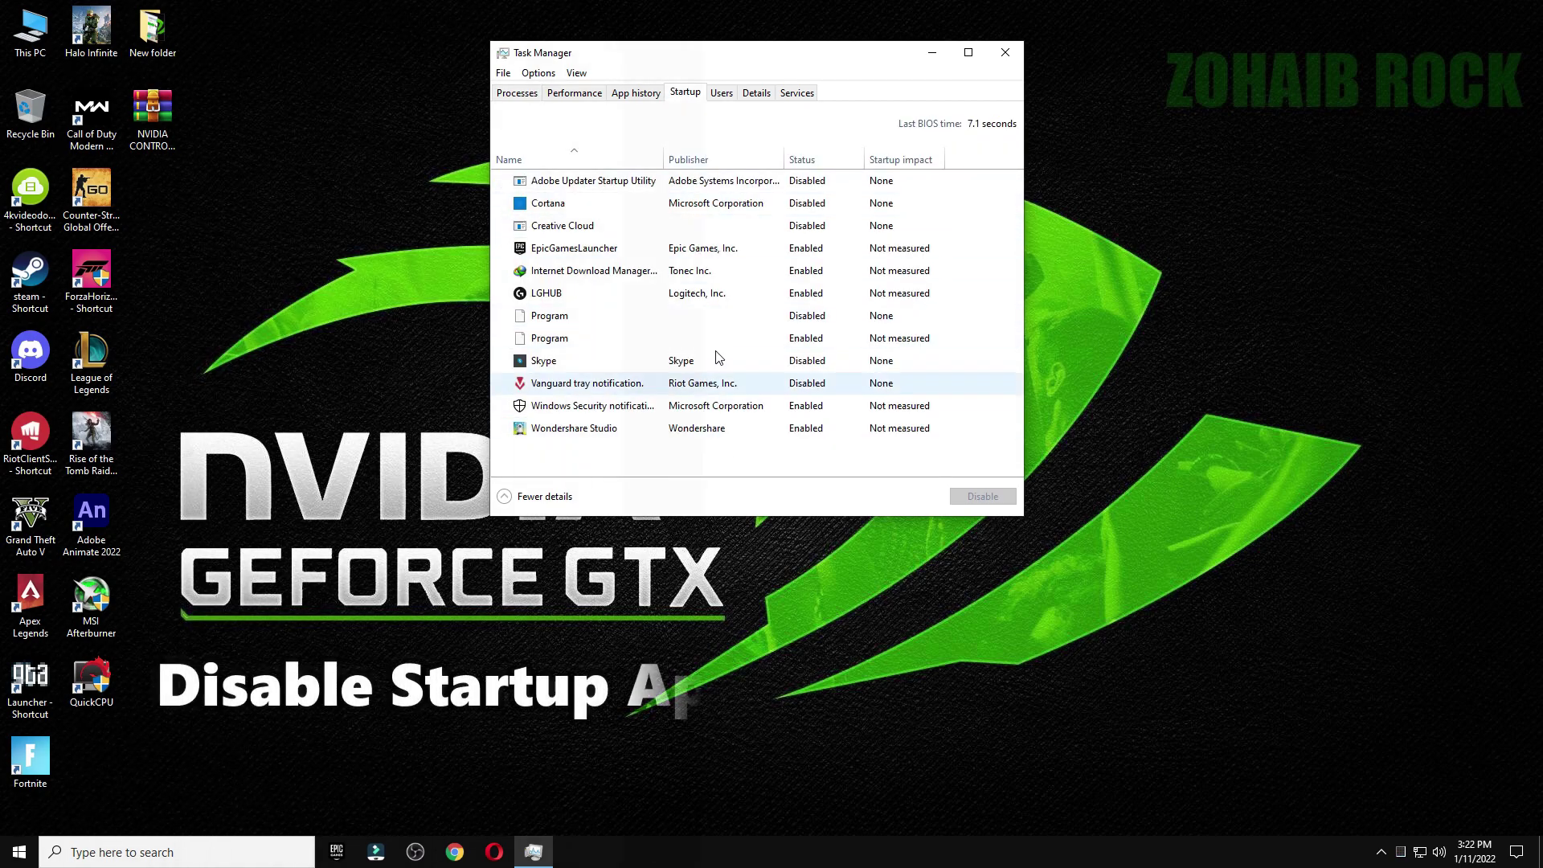
Enable the Vanguard tray notification startup entry and disable it again.
click(772, 385)
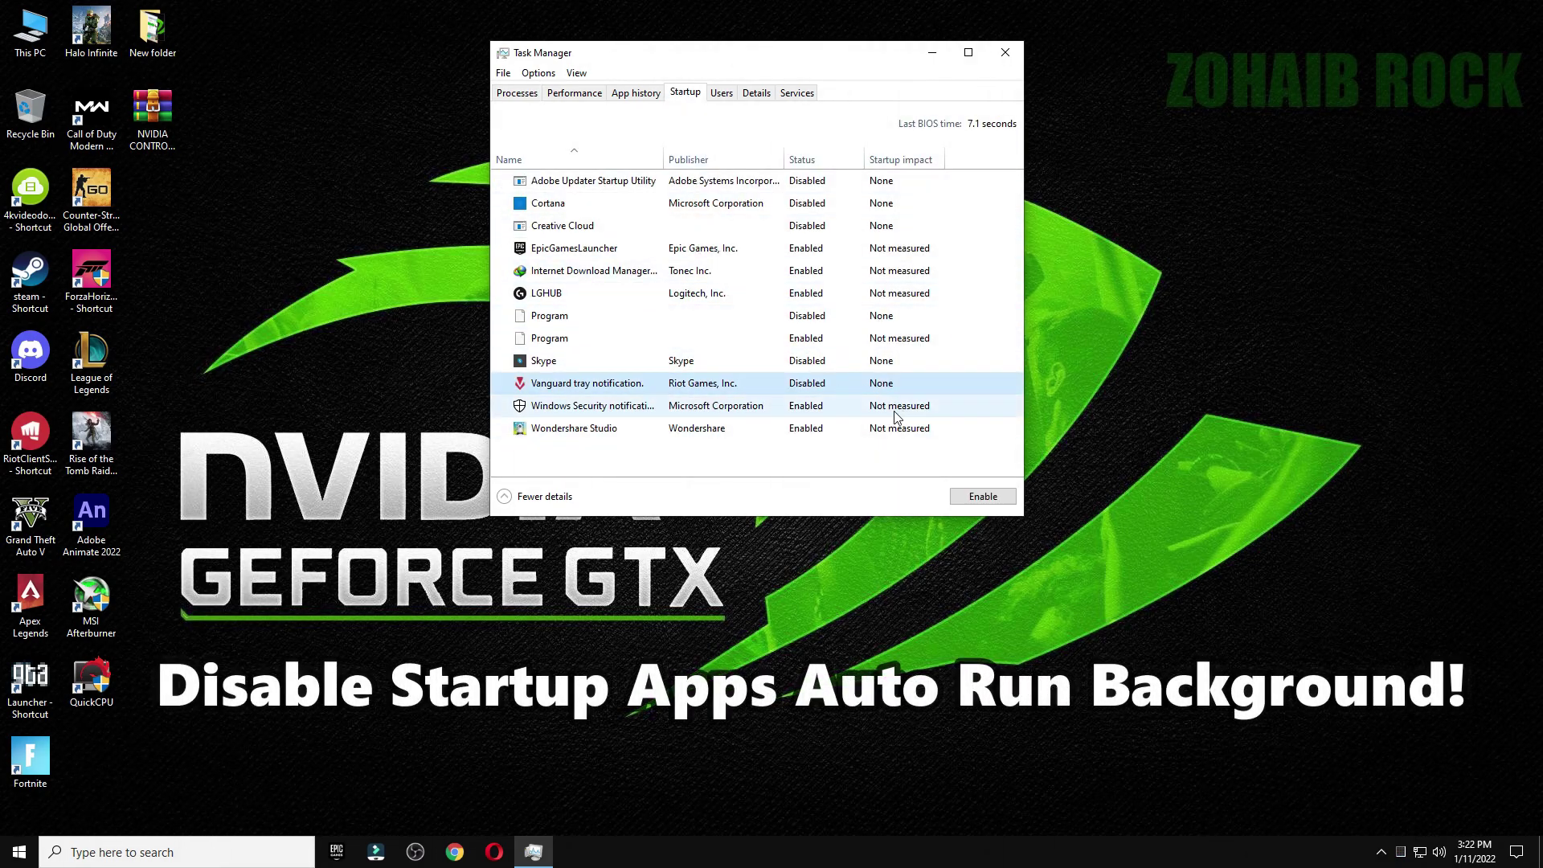
click(970, 498)
click(970, 498)
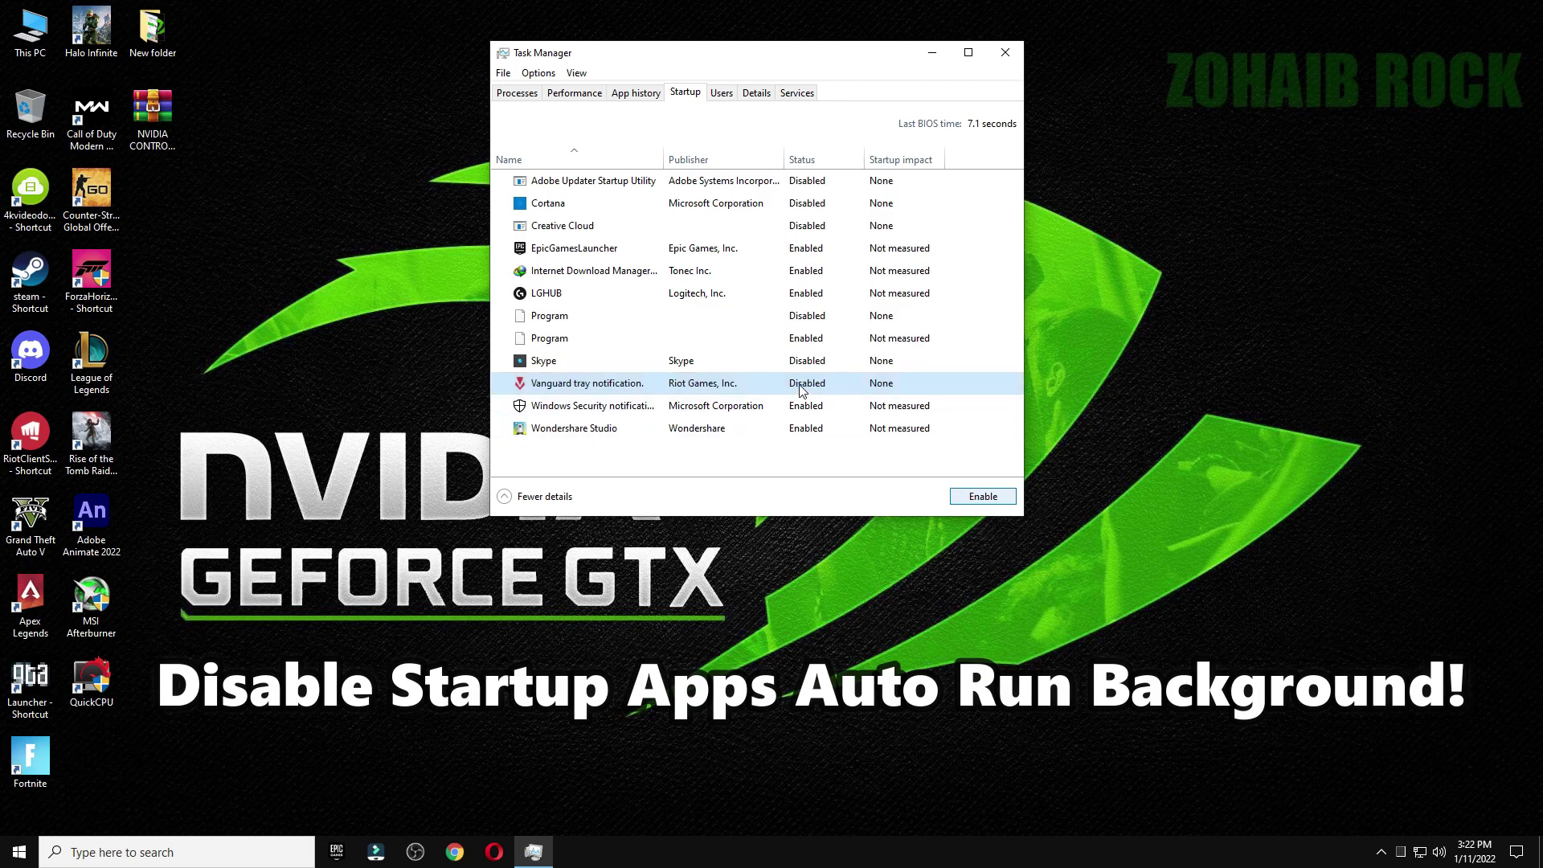
Check the startup status of Skype, Creative Cloud, Cortana and Adobe Updater Startup Utility, and close Task Manager.
click(814, 365)
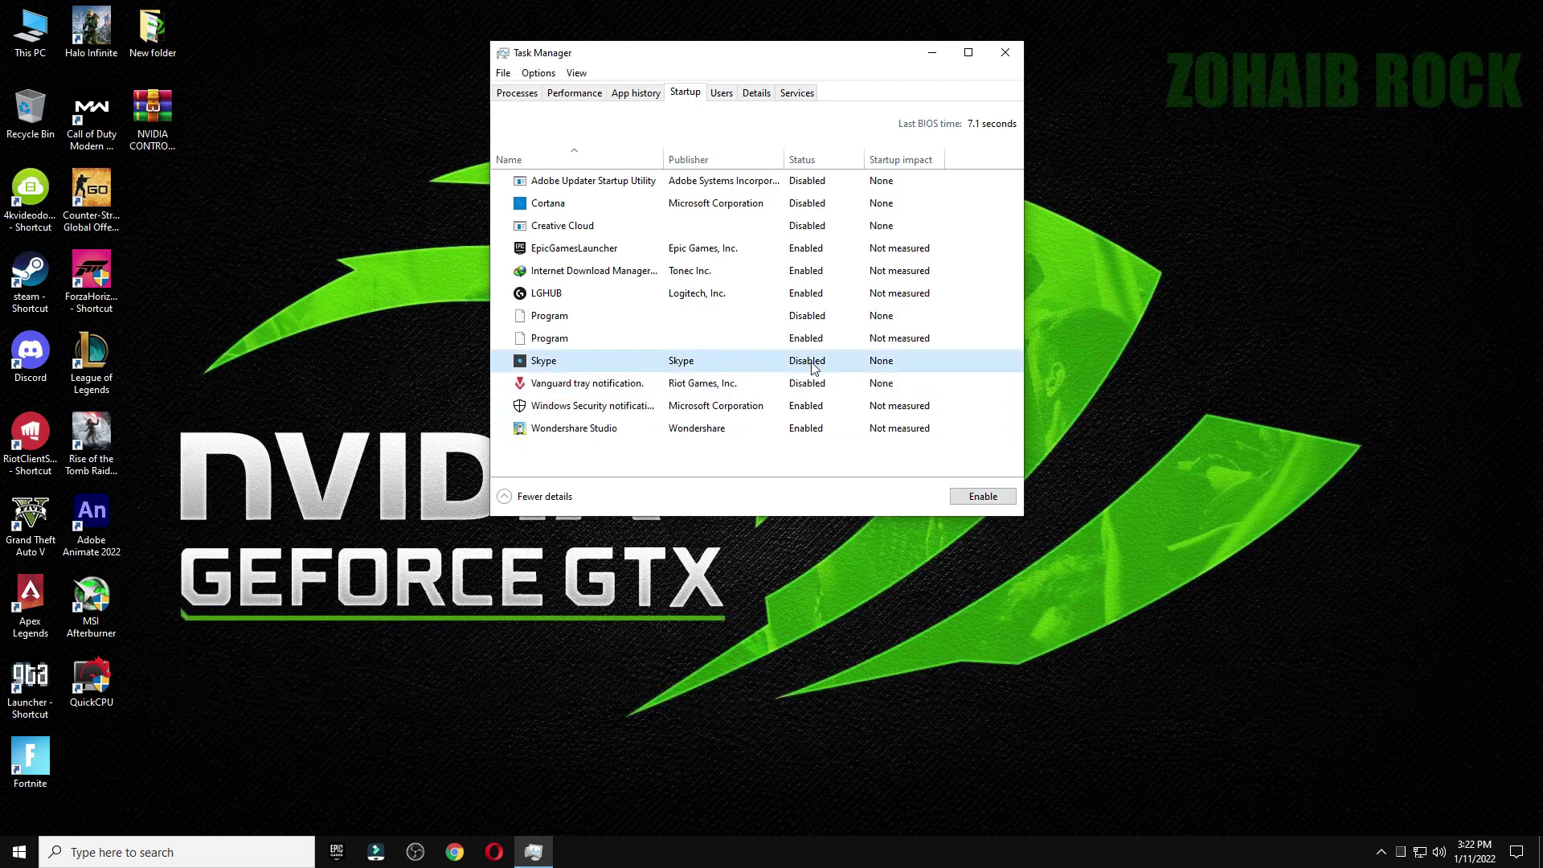
click(778, 230)
click(796, 211)
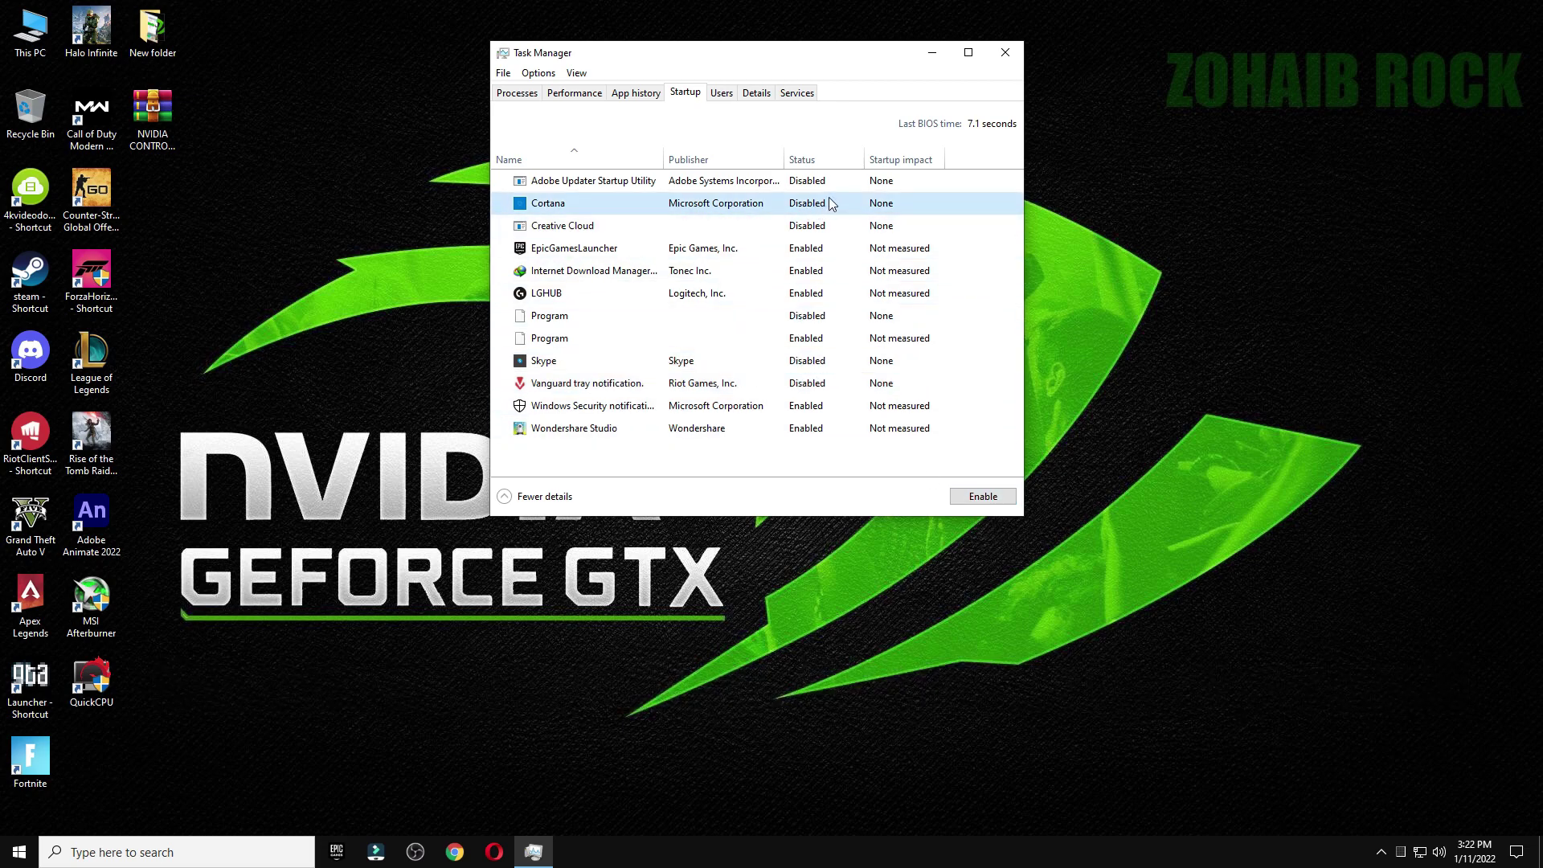
click(852, 188)
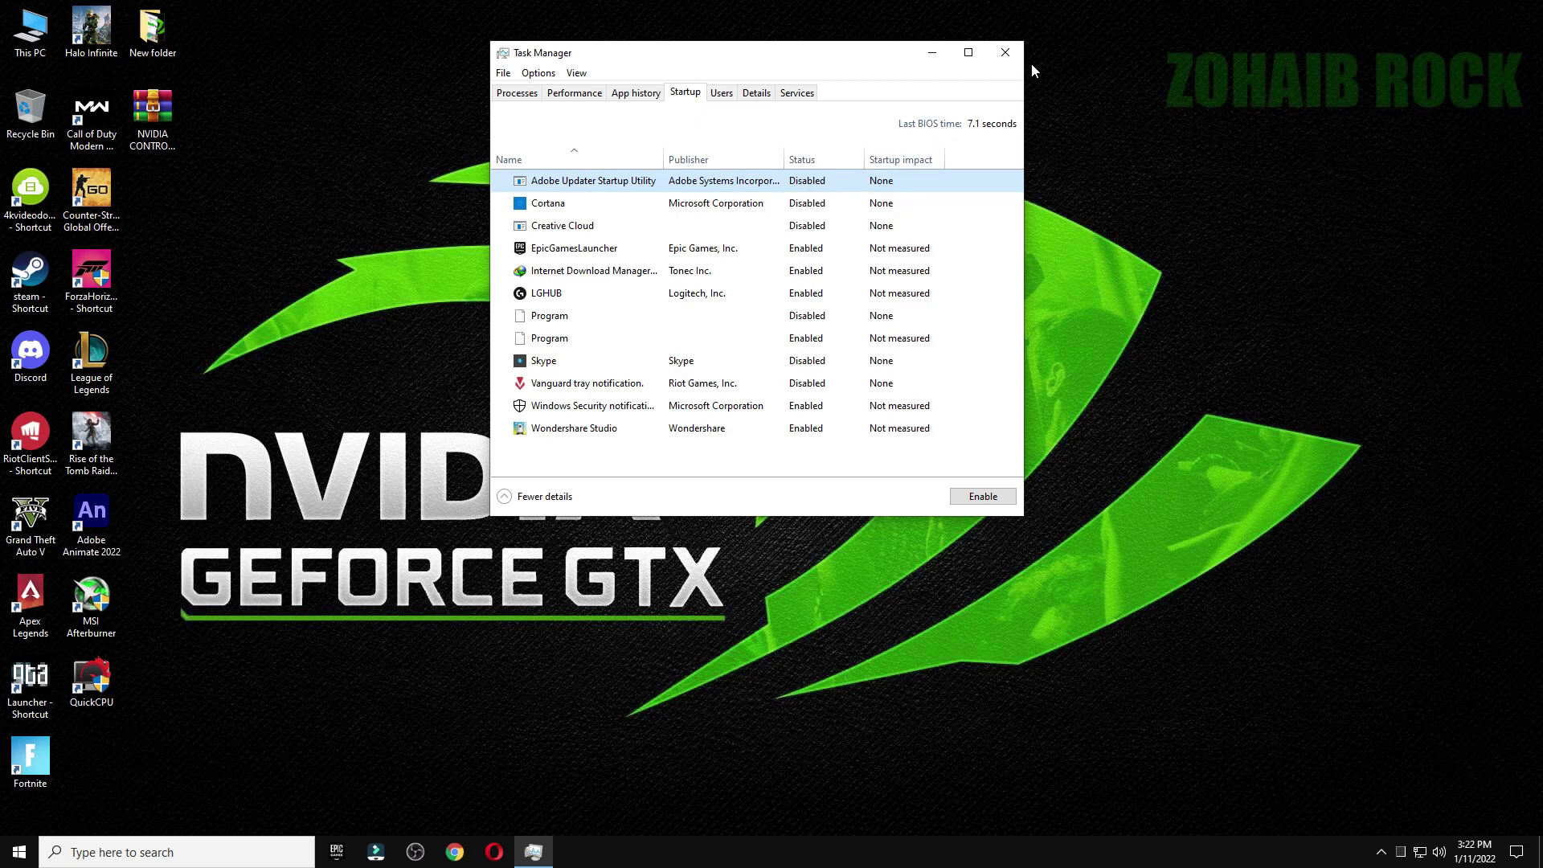
click(1004, 56)
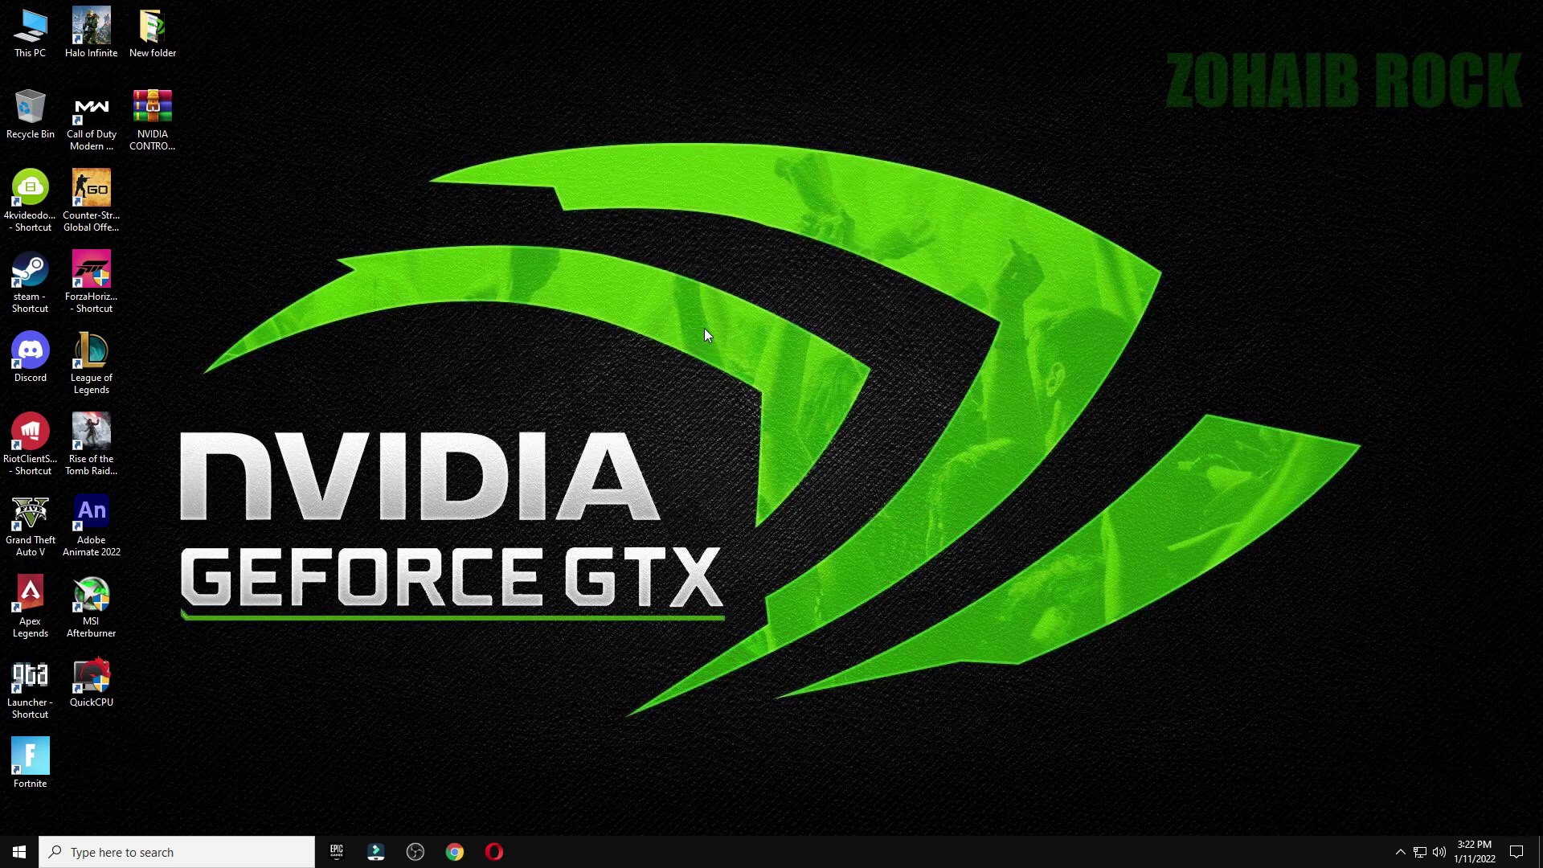
Move the NVIDIA Control Panel Optimize Pack 2022 archive to the middle of the desktop and extract it there.
drag(147, 113, 707, 265)
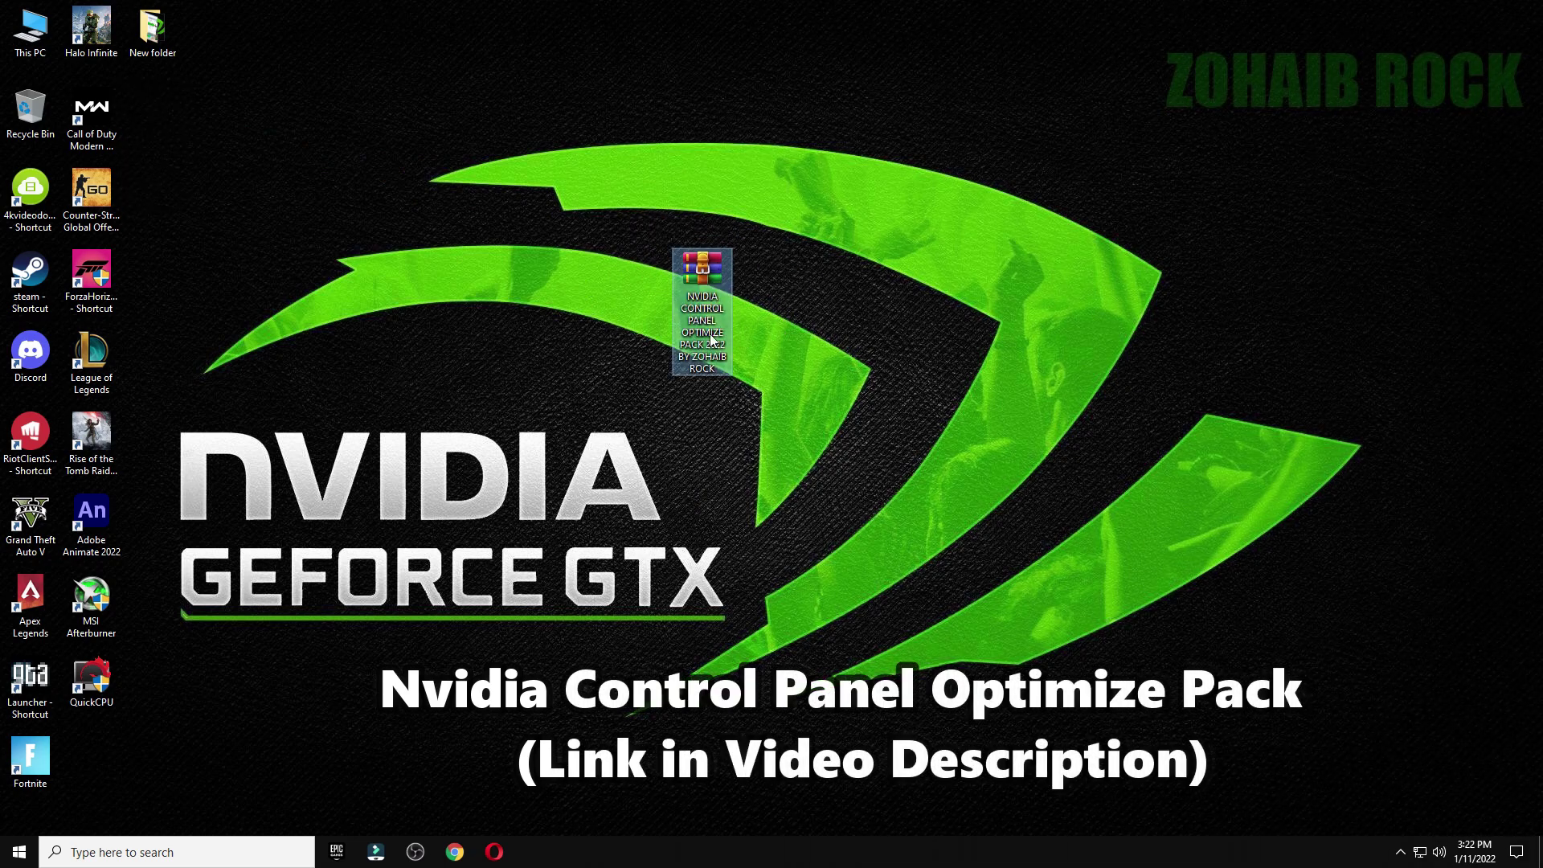
right_click(696, 267)
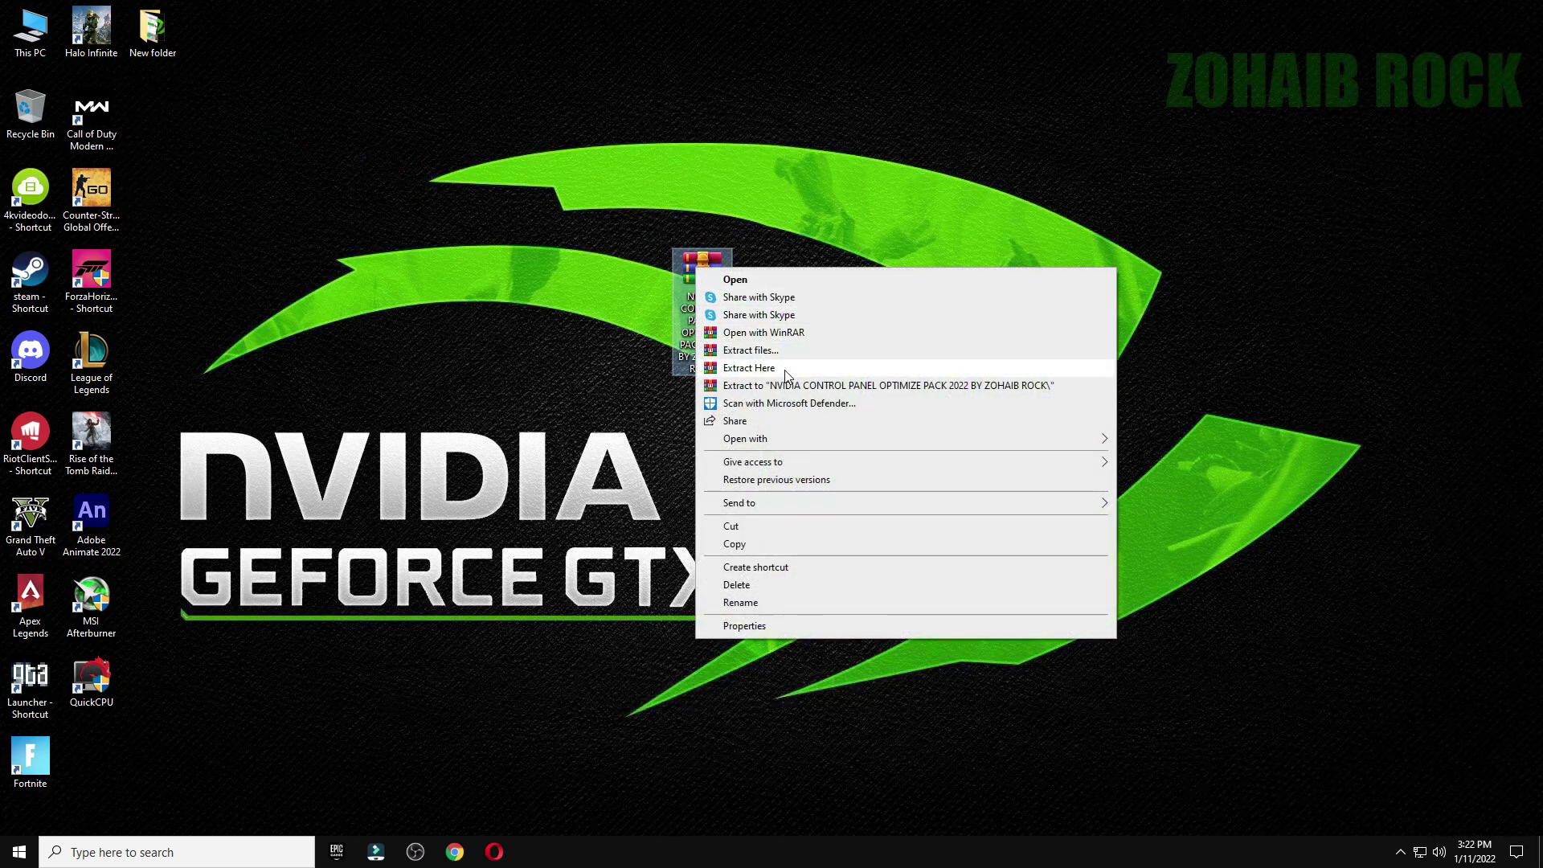
click(737, 370)
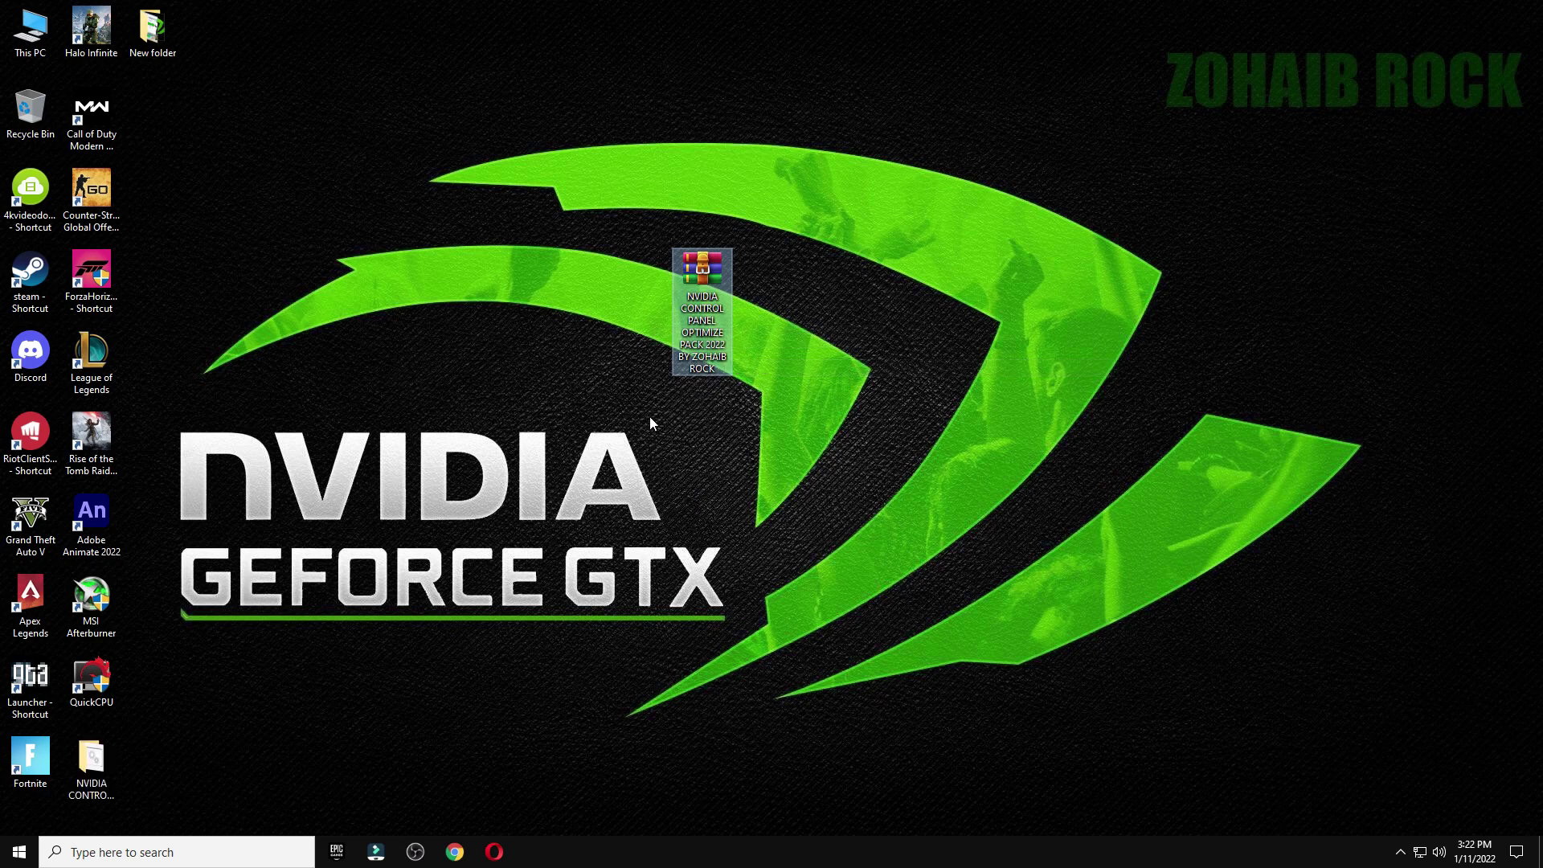
Place the extracted optimize pack folder beside its archive and open it in a non-maximized window.
drag(92, 760, 33, 109)
double_click(640, 273)
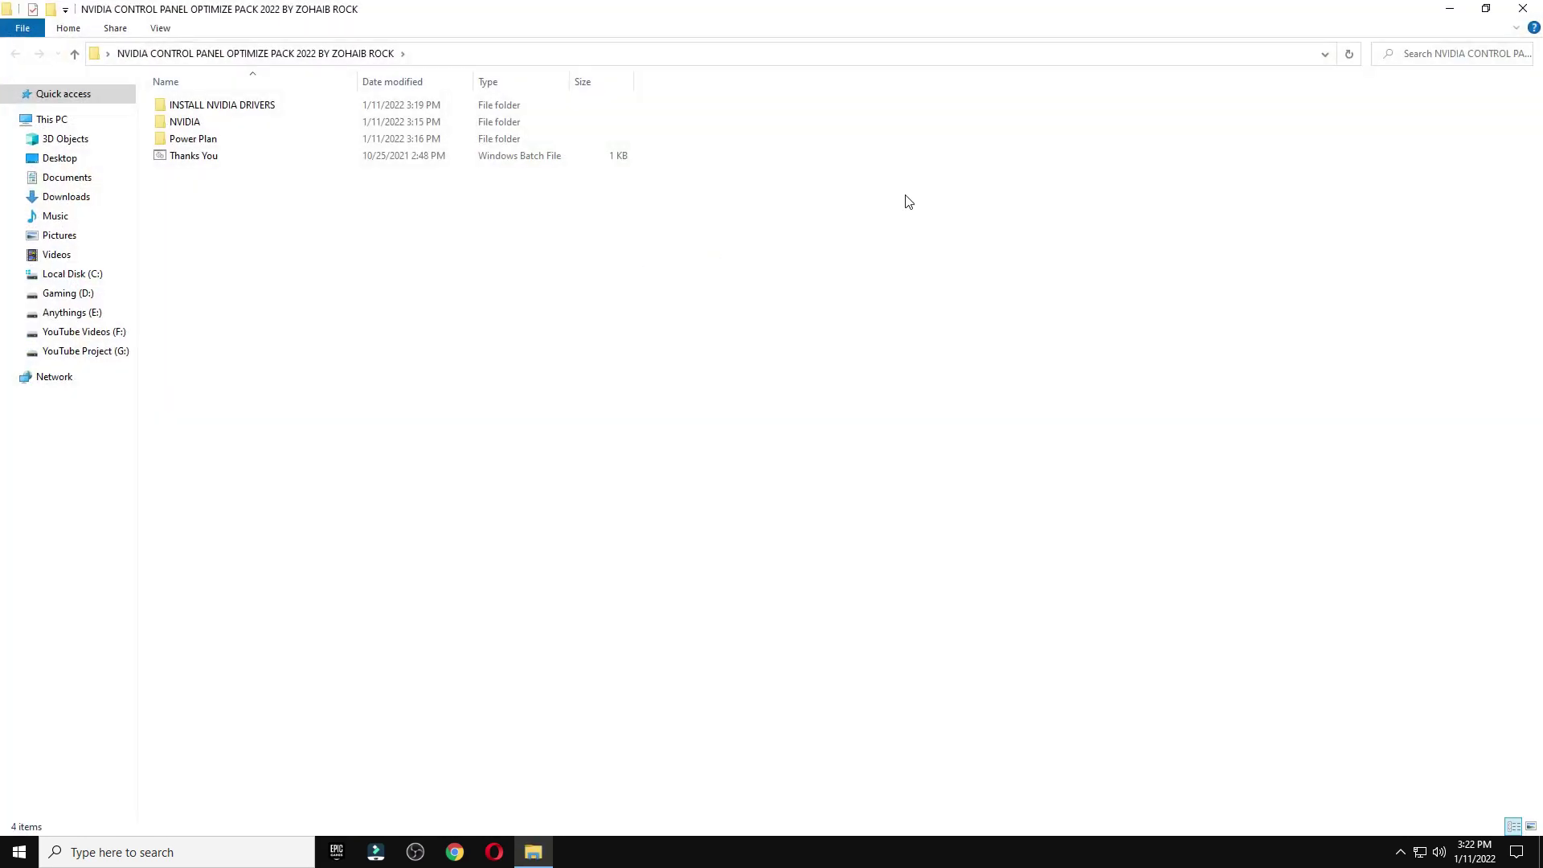
click(1486, 9)
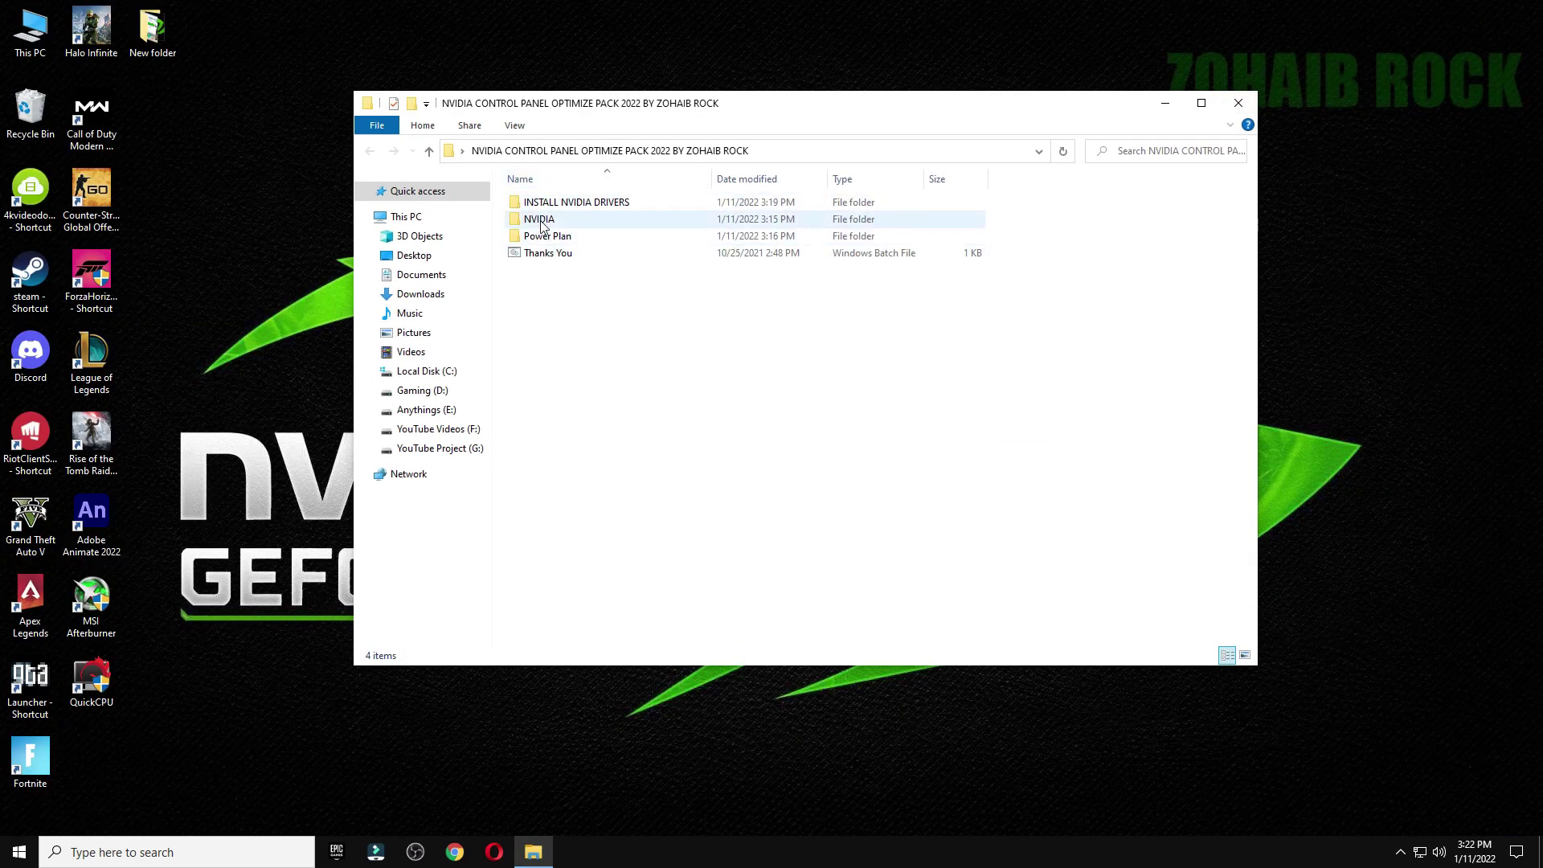
Open the NVIDIA driver download page from the pack's INSTALL NVIDIA DRIVERS folder.
double_click(574, 208)
double_click(583, 206)
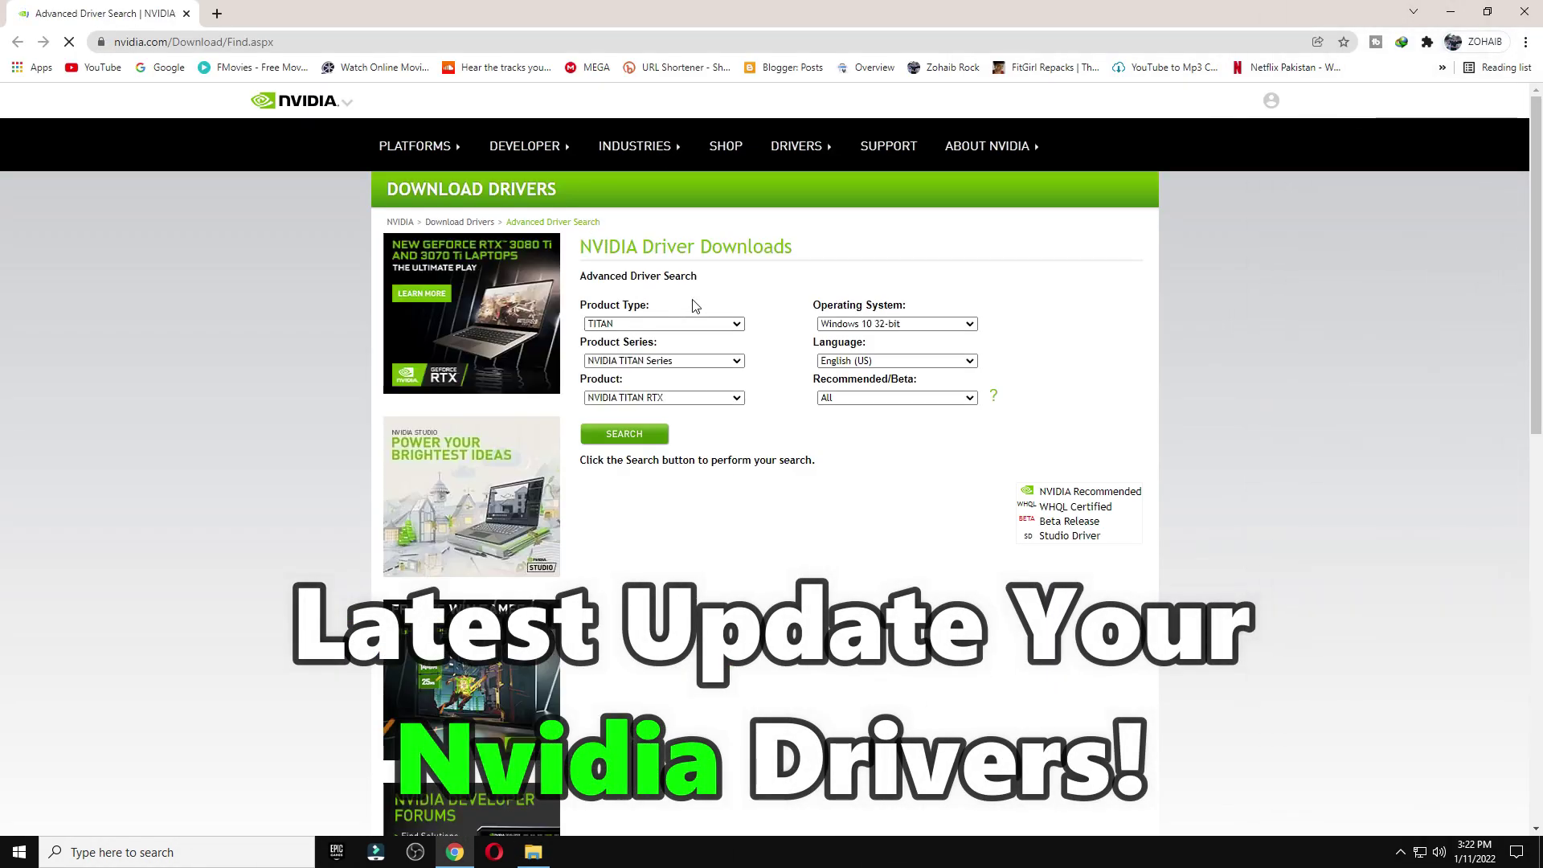
Put the driver download page aside and open Display 1's adapter properties from the advanced display settings to check the graphics card model.
click(1488, 11)
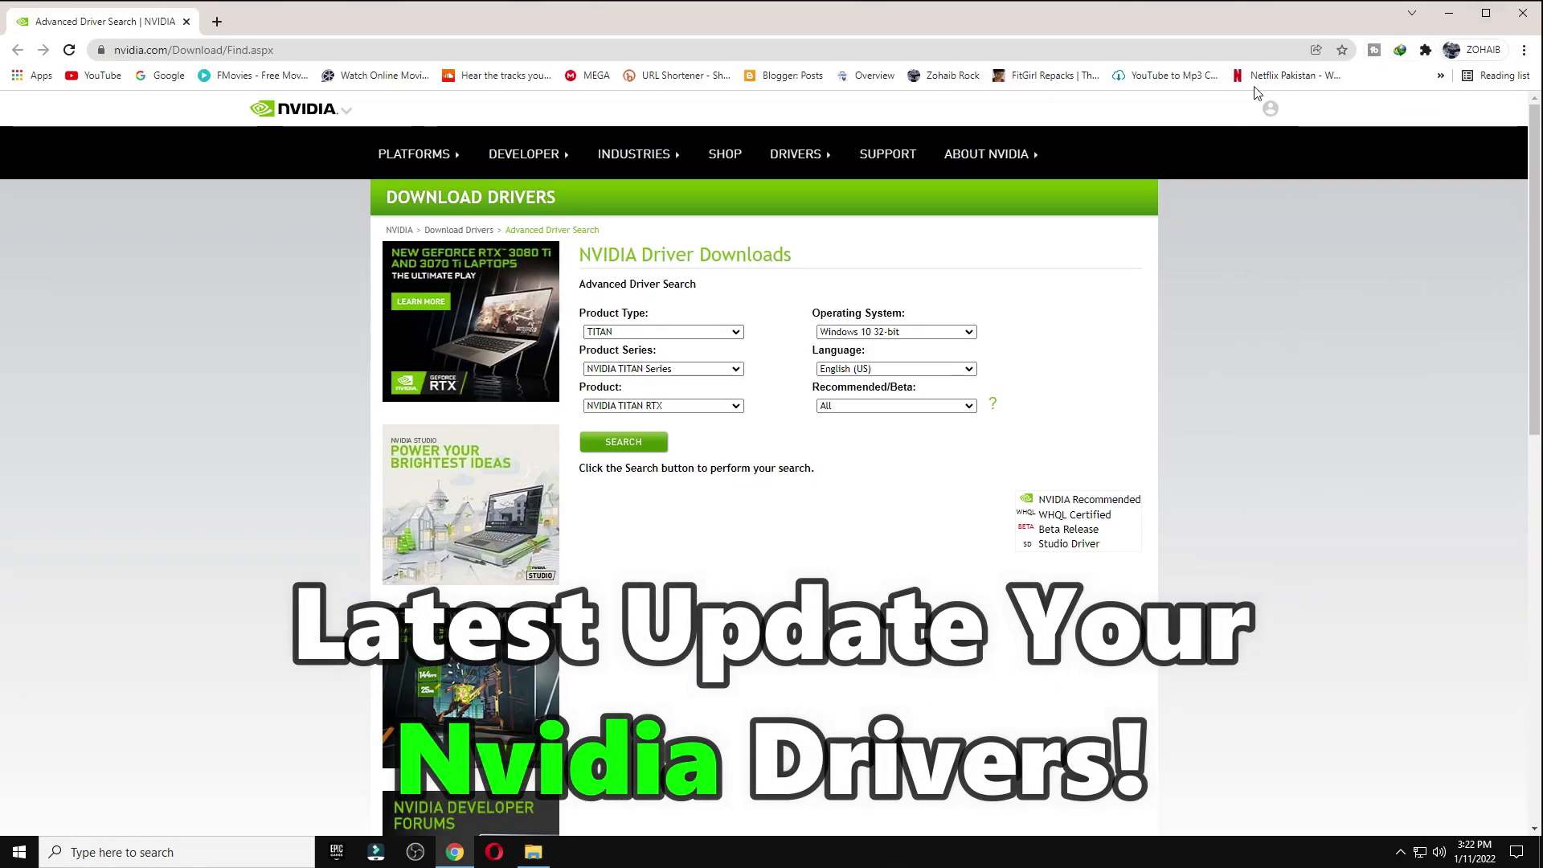
click(1453, 14)
right_click(794, 42)
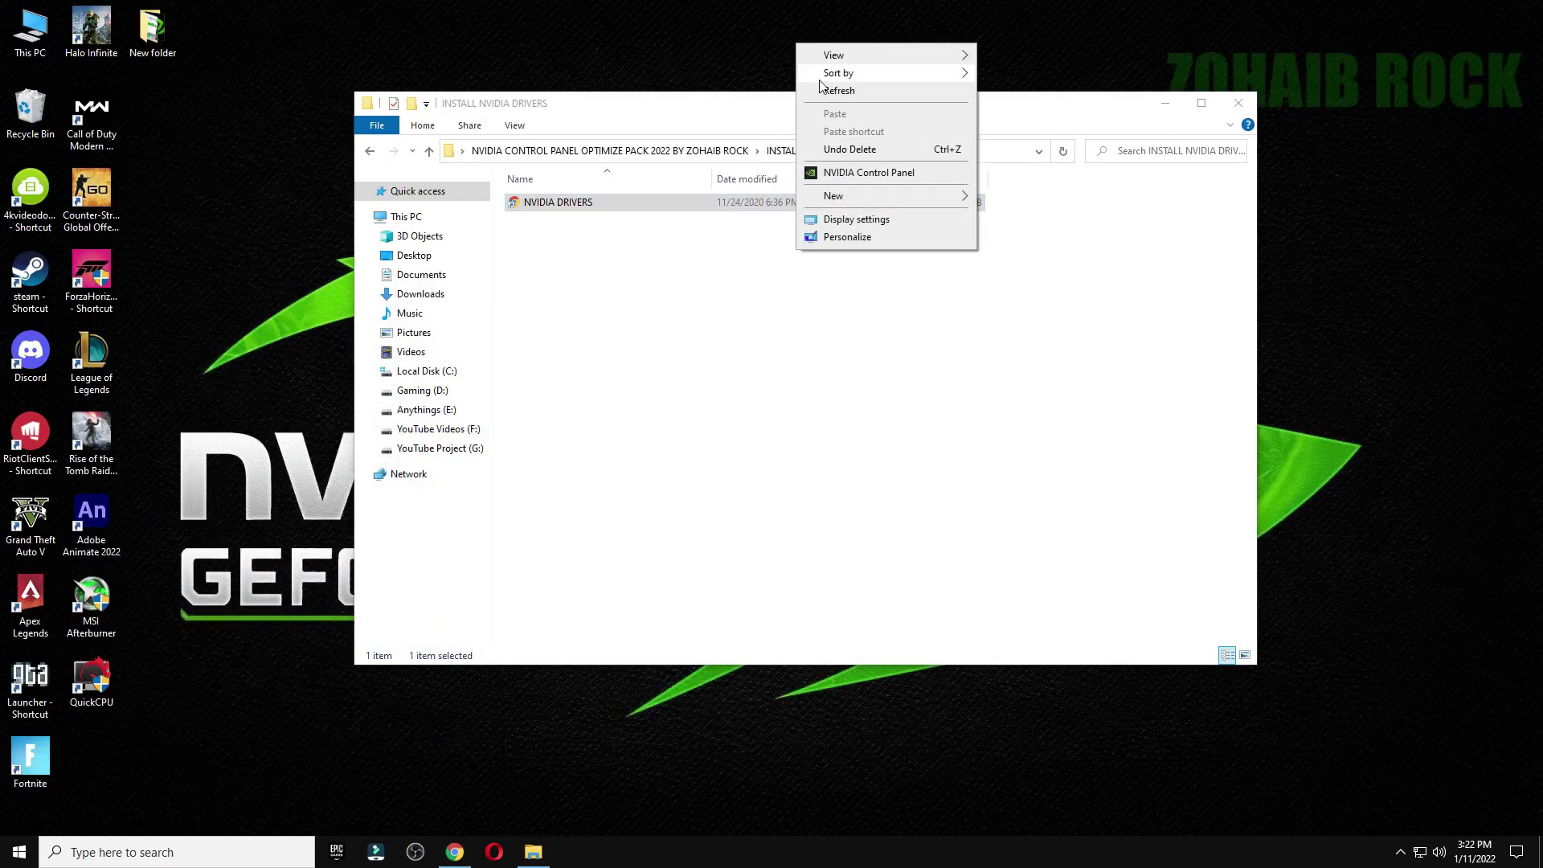
click(887, 221)
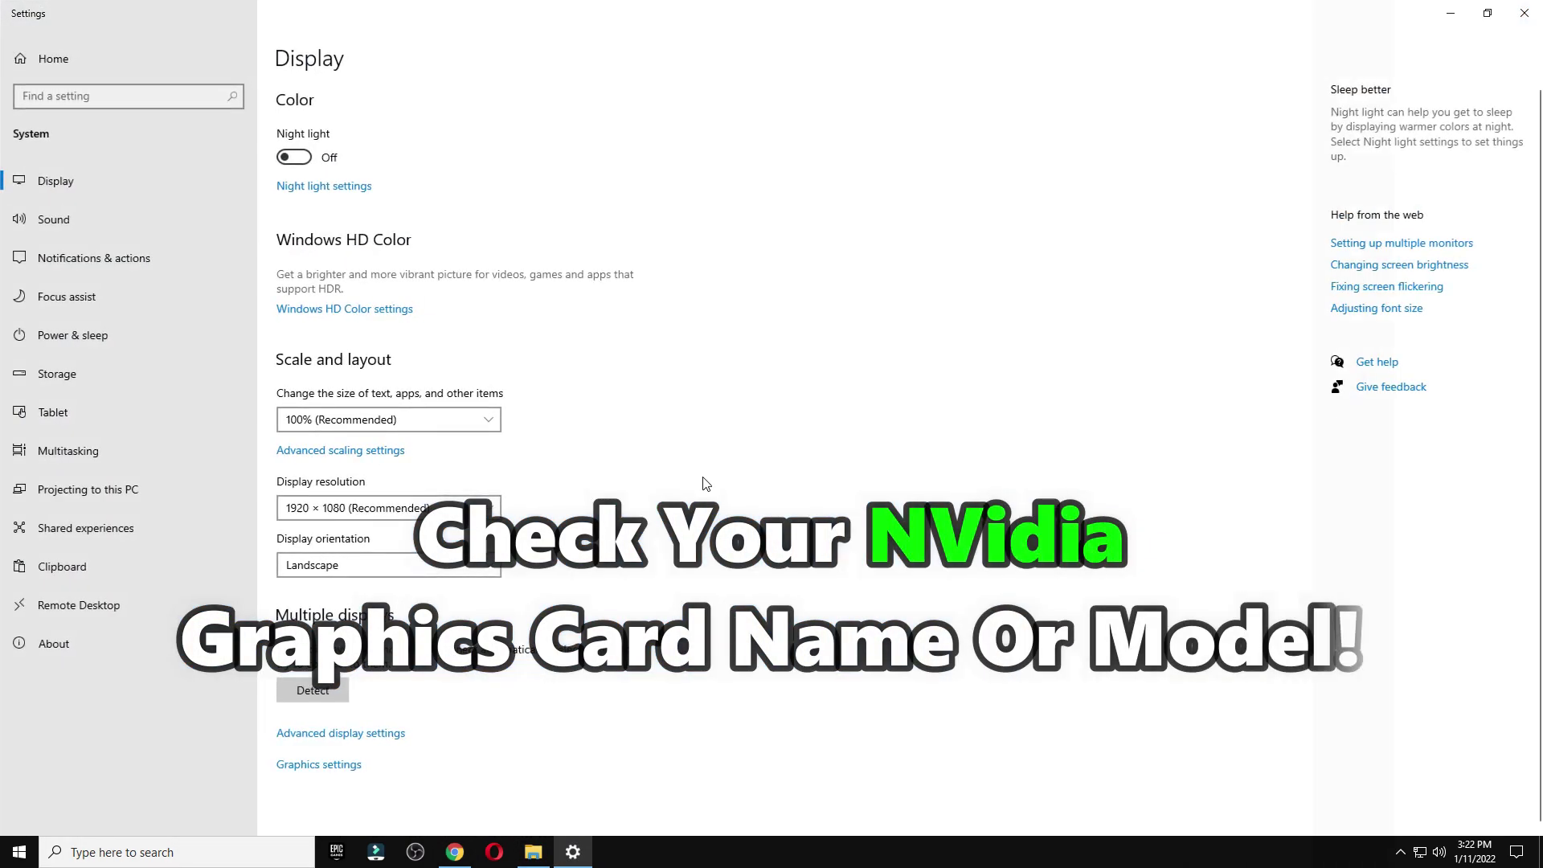
click(353, 736)
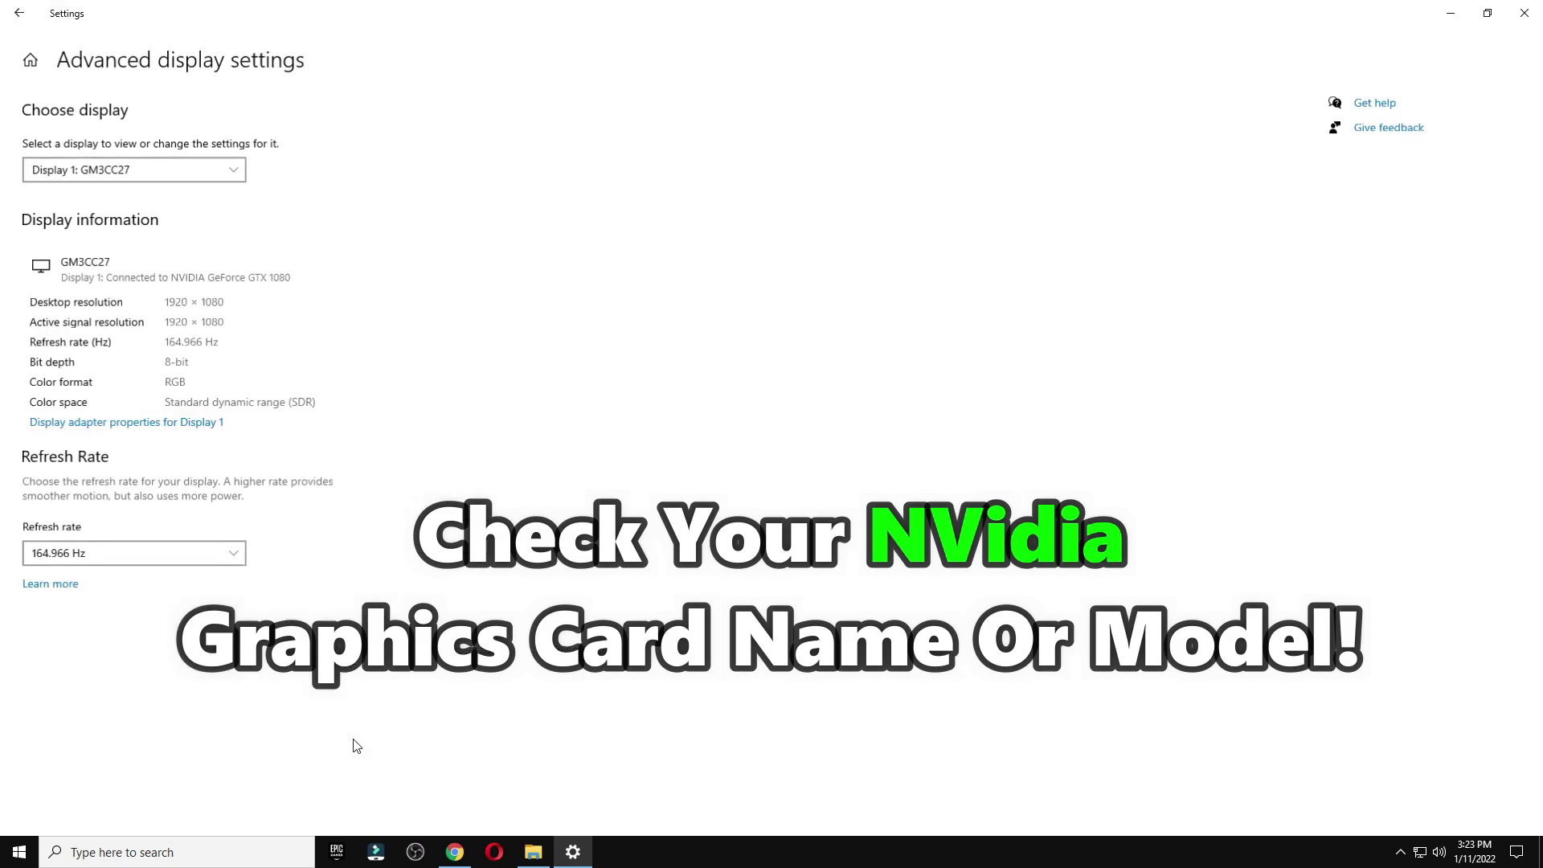
click(192, 424)
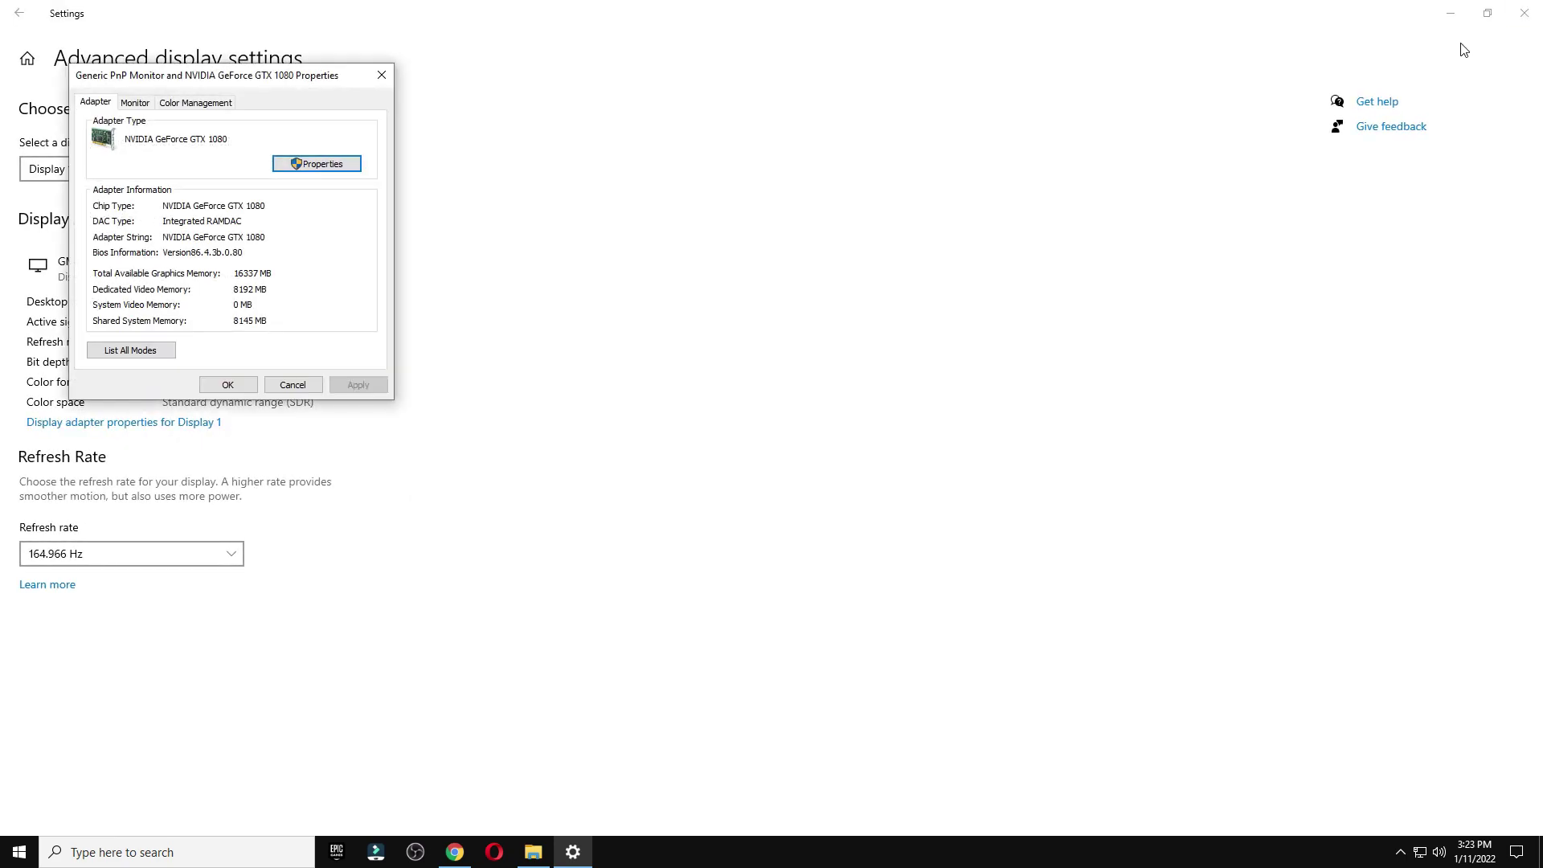
Minimize the other windows and arrange the driver download page beside the adapter properties dialog so both are visible.
click(1450, 13)
drag(288, 75, 1084, 247)
click(455, 857)
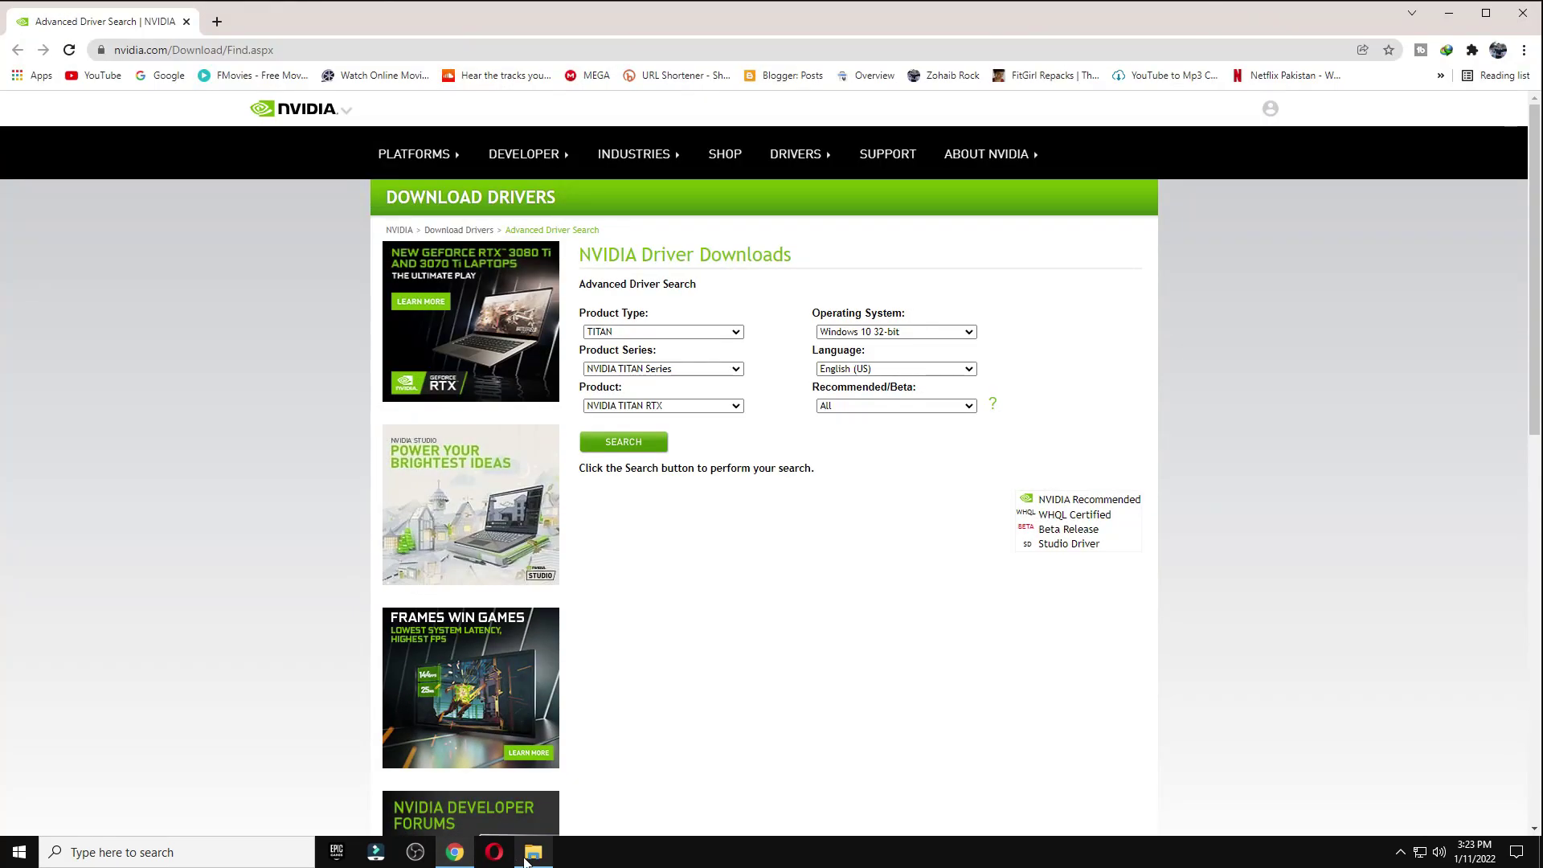
click(530, 855)
click(1164, 103)
click(1484, 14)
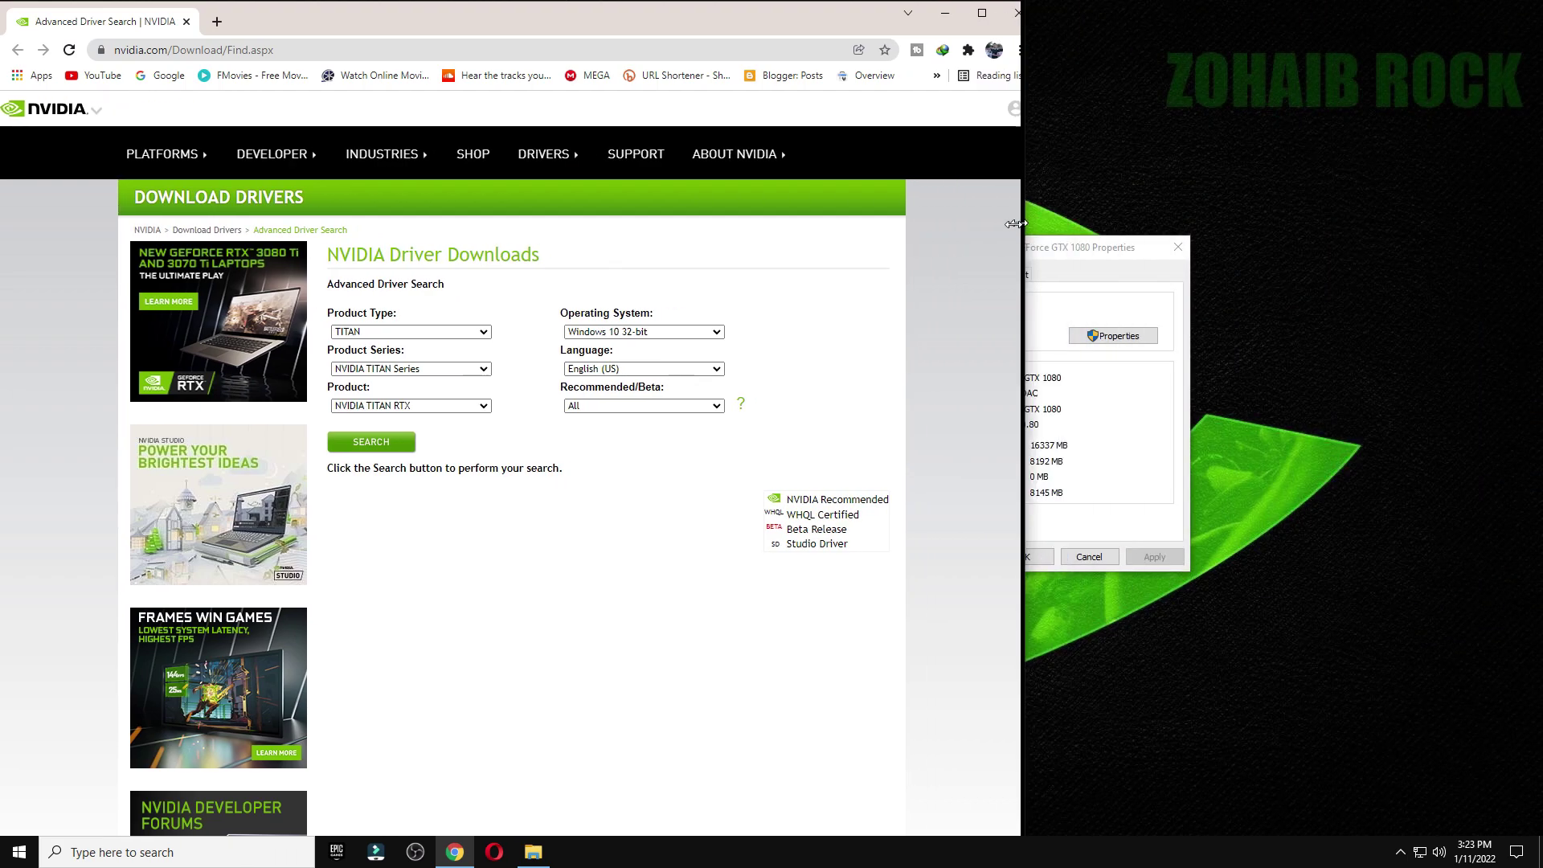
drag(998, 253, 1163, 225)
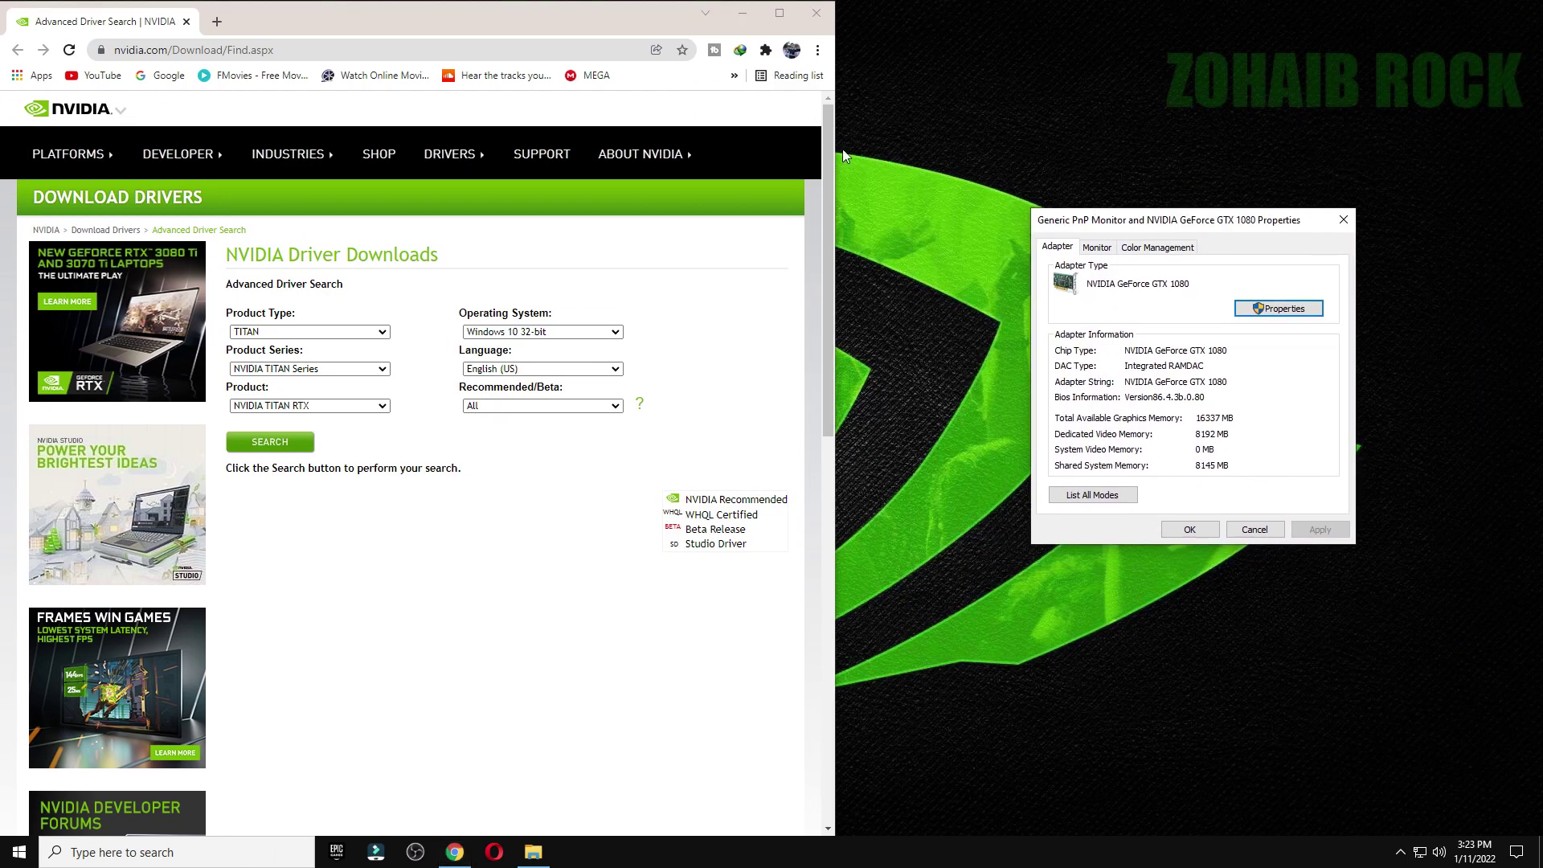
drag(593, 14, 689, 20)
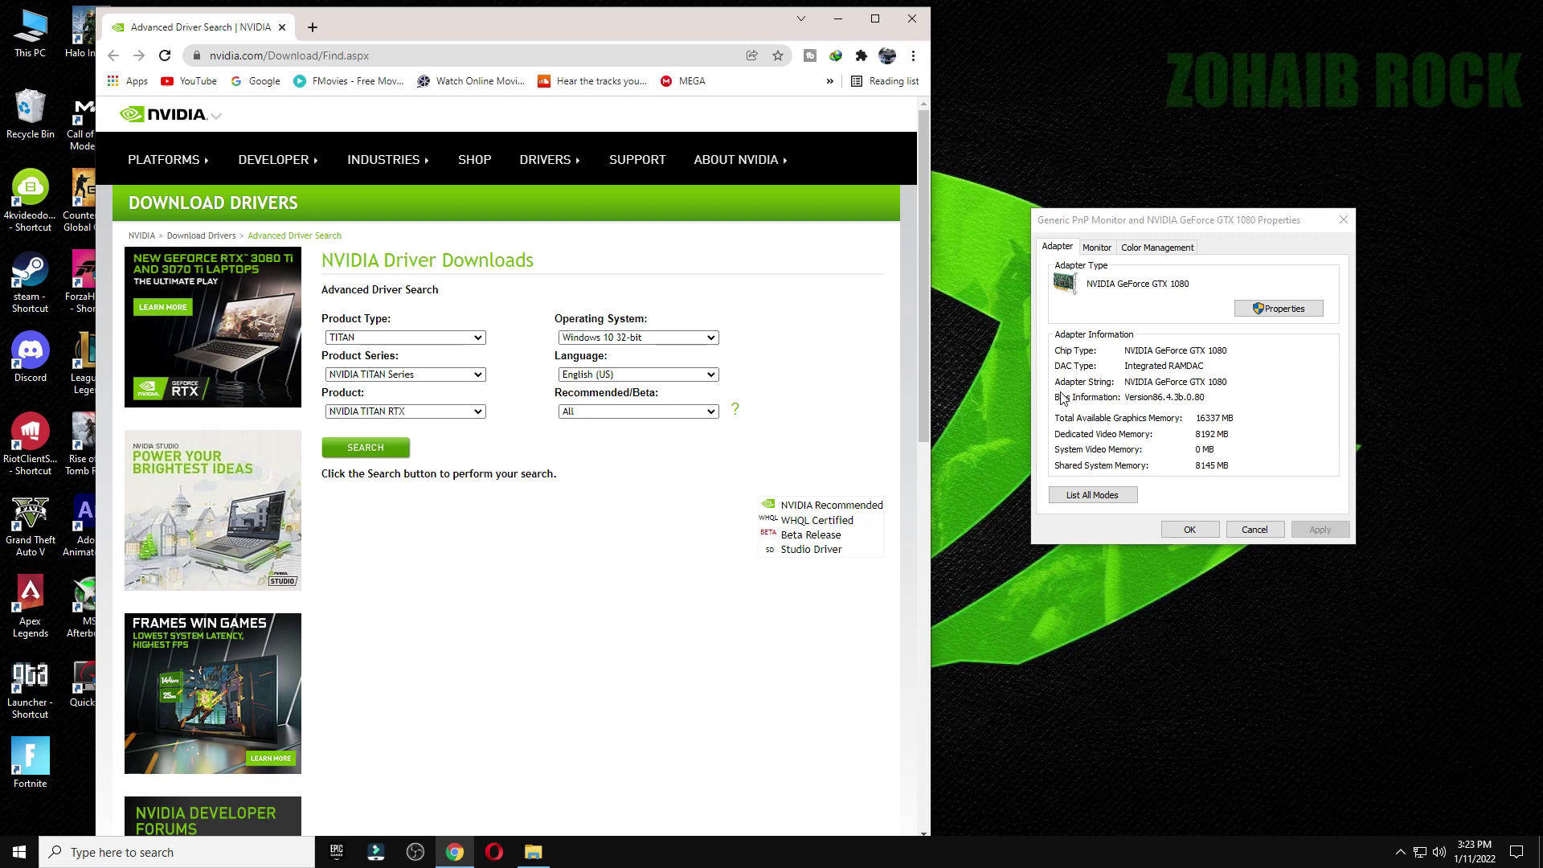
Set the driver search to product type GeForce, series GeForce 10 Series and product GeForce GTX 1080.
click(422, 336)
click(421, 368)
click(433, 377)
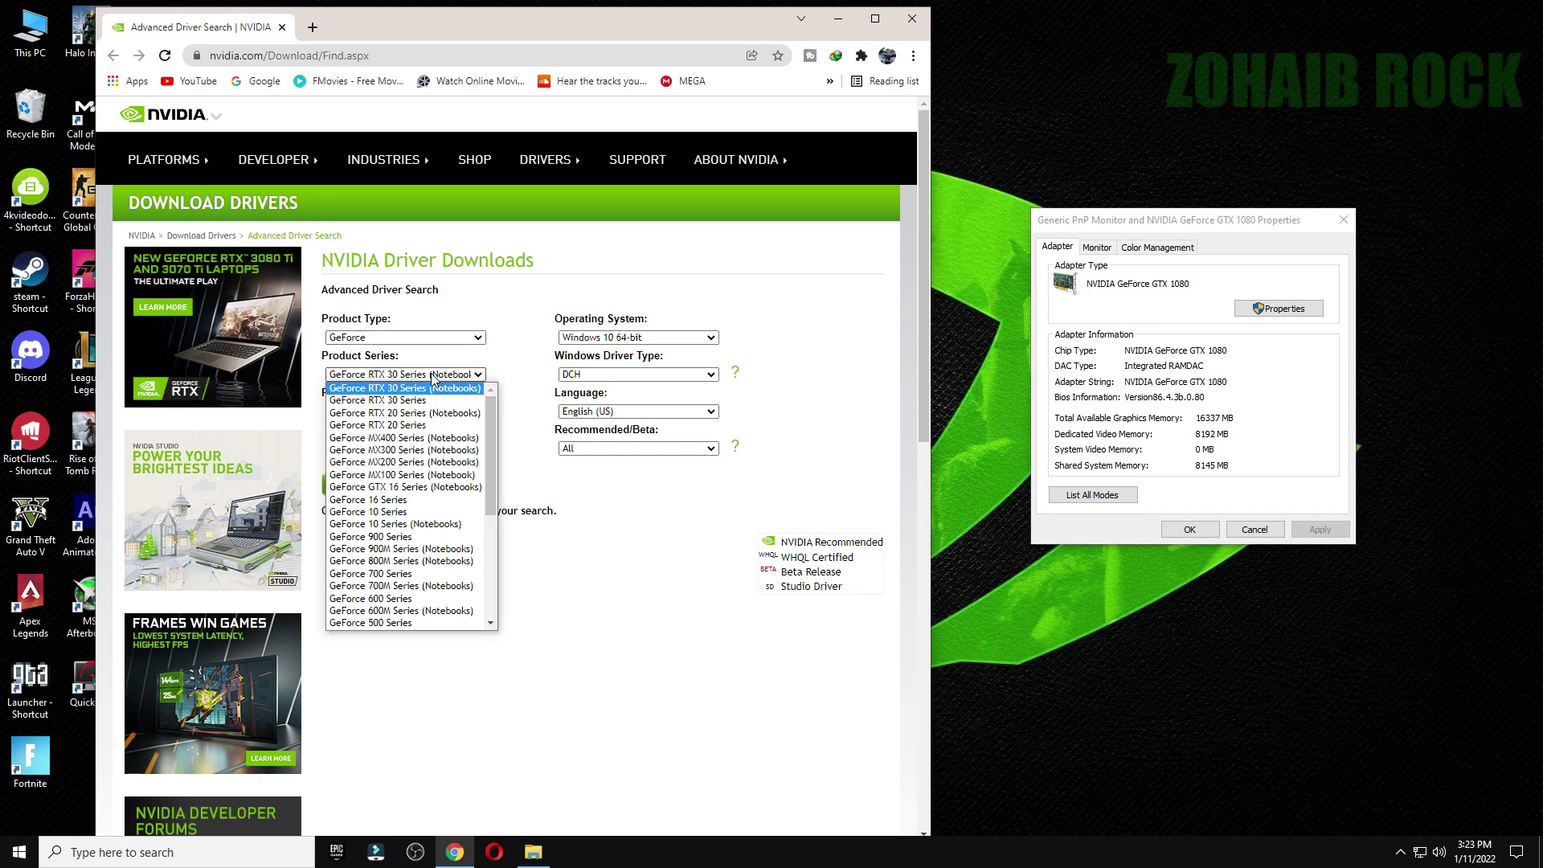
scroll(432, 524, down, 4)
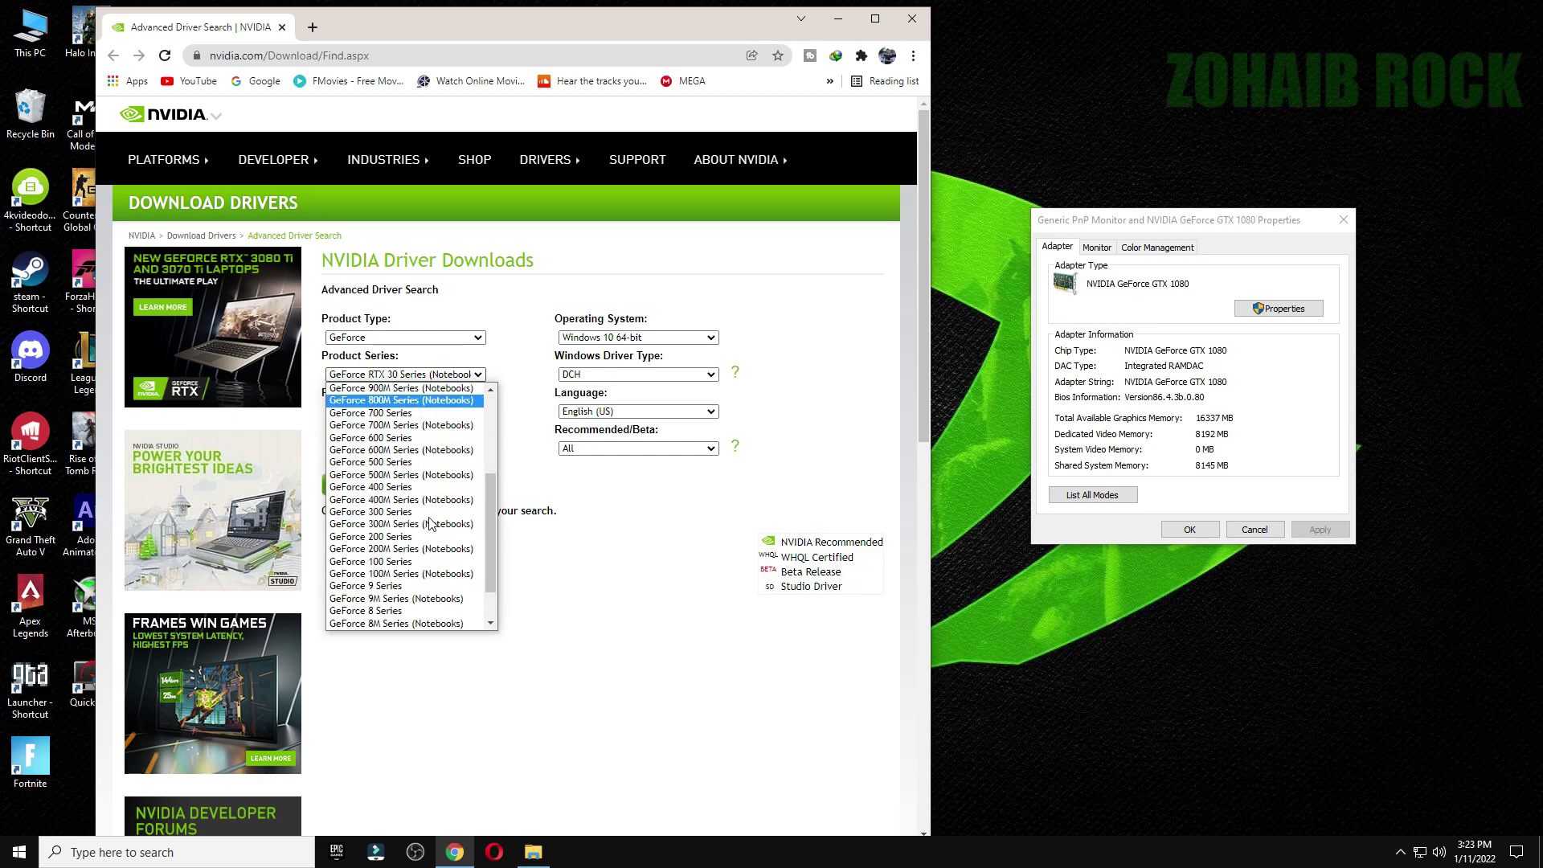
scroll(430, 523, up, 4)
click(416, 512)
click(428, 412)
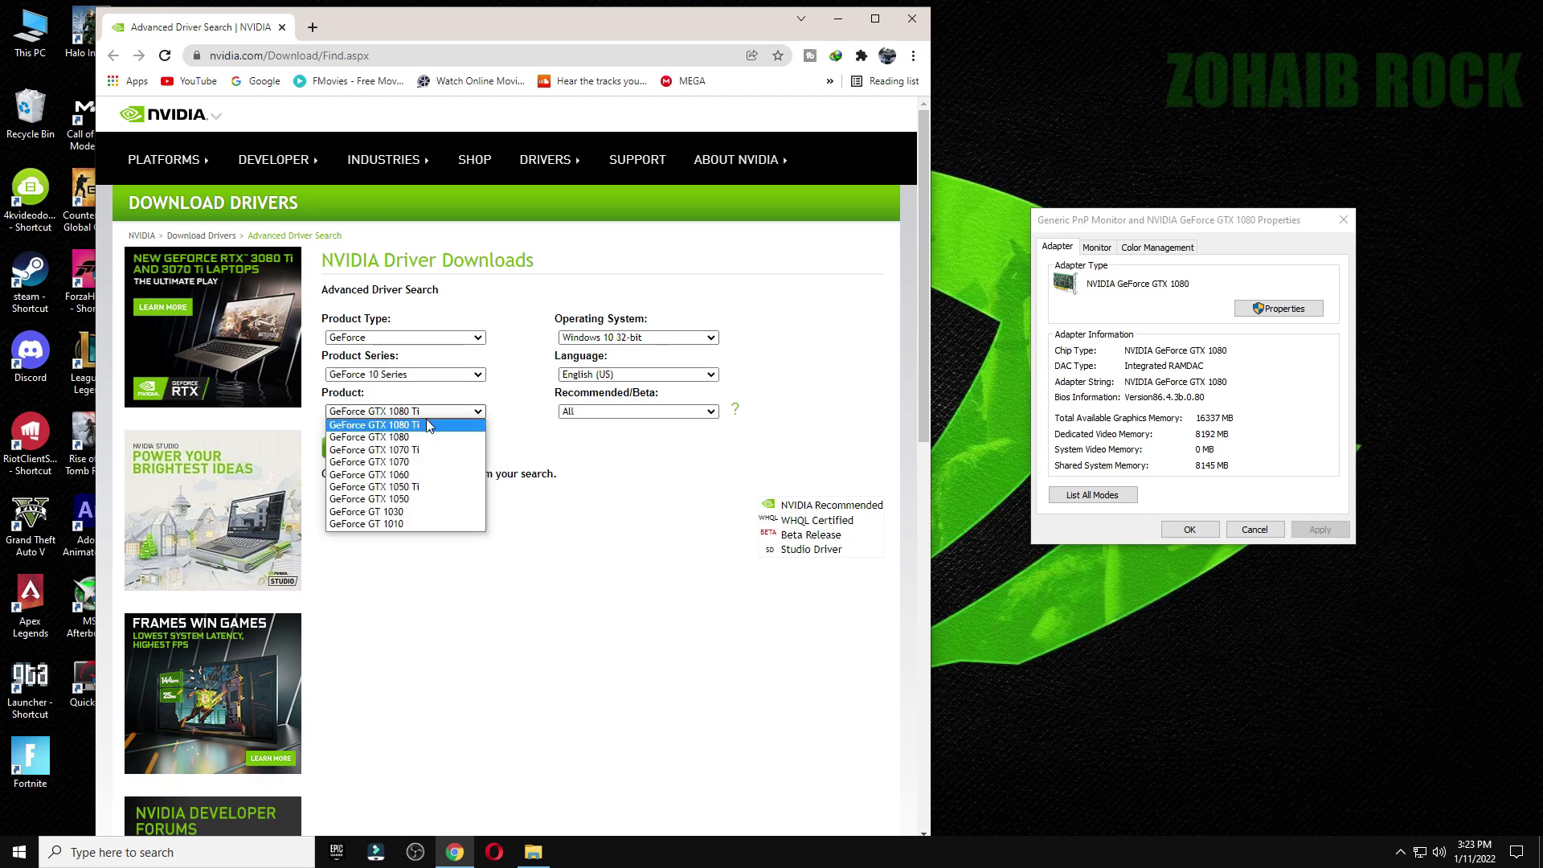
click(434, 439)
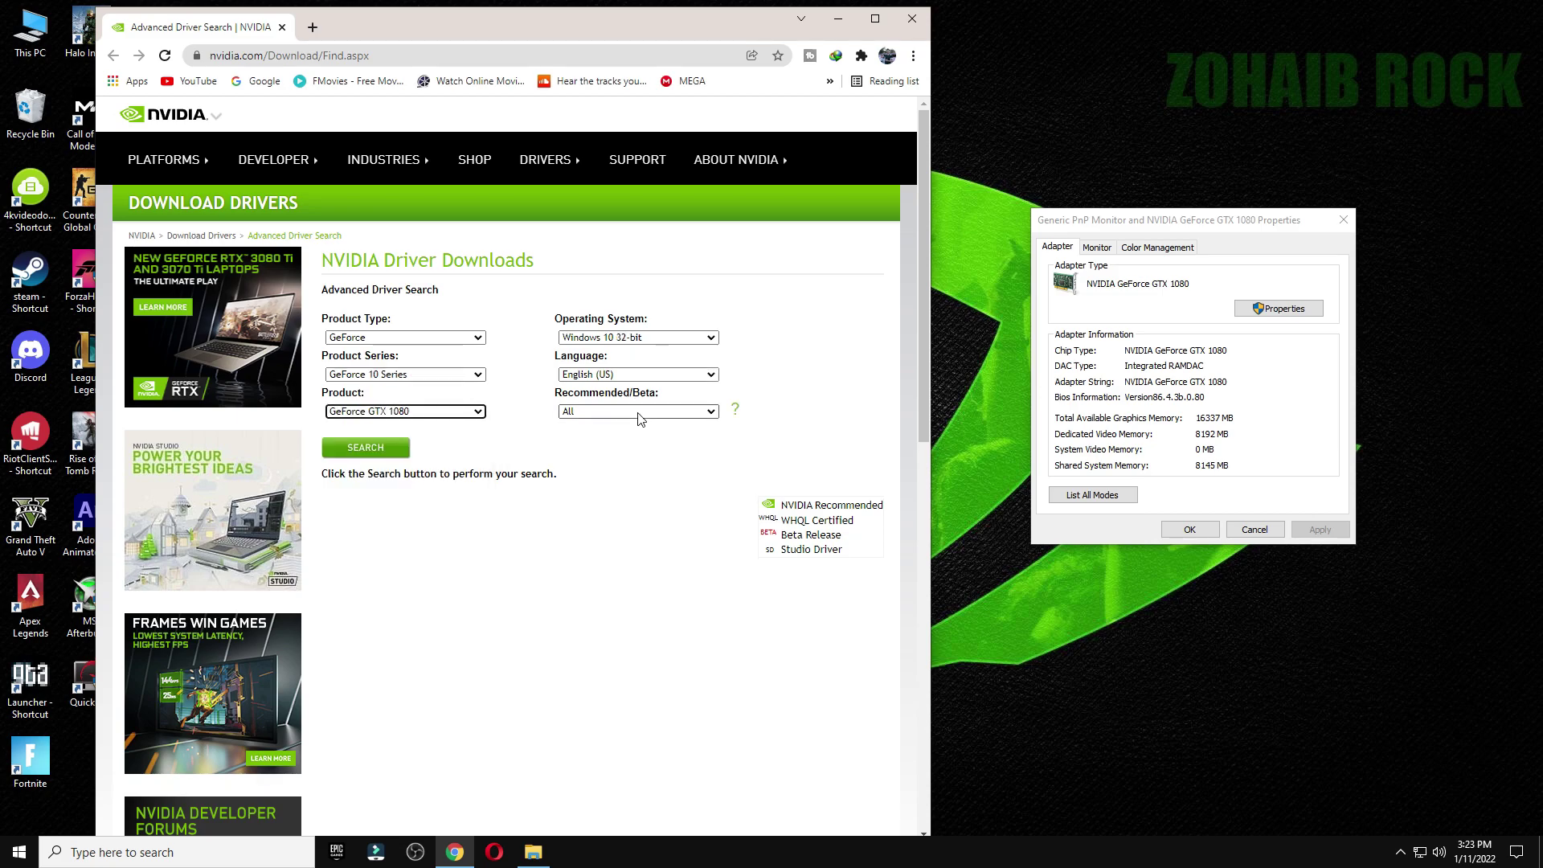
drag(660, 38, 712, 40)
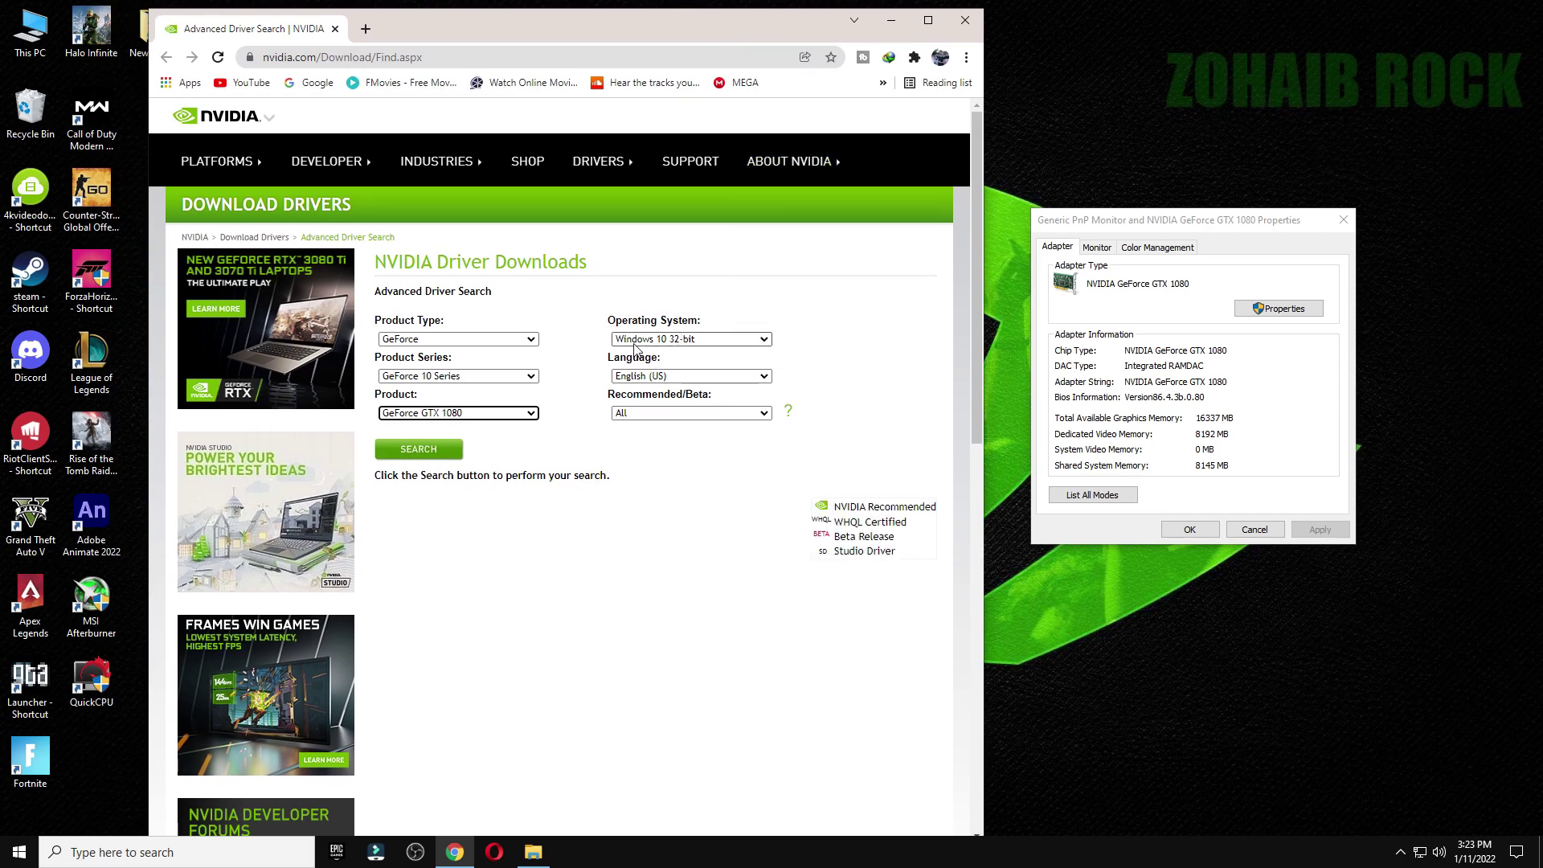
Check the Windows edition and system type in this PC's properties, and close Settings.
right_click(23, 29)
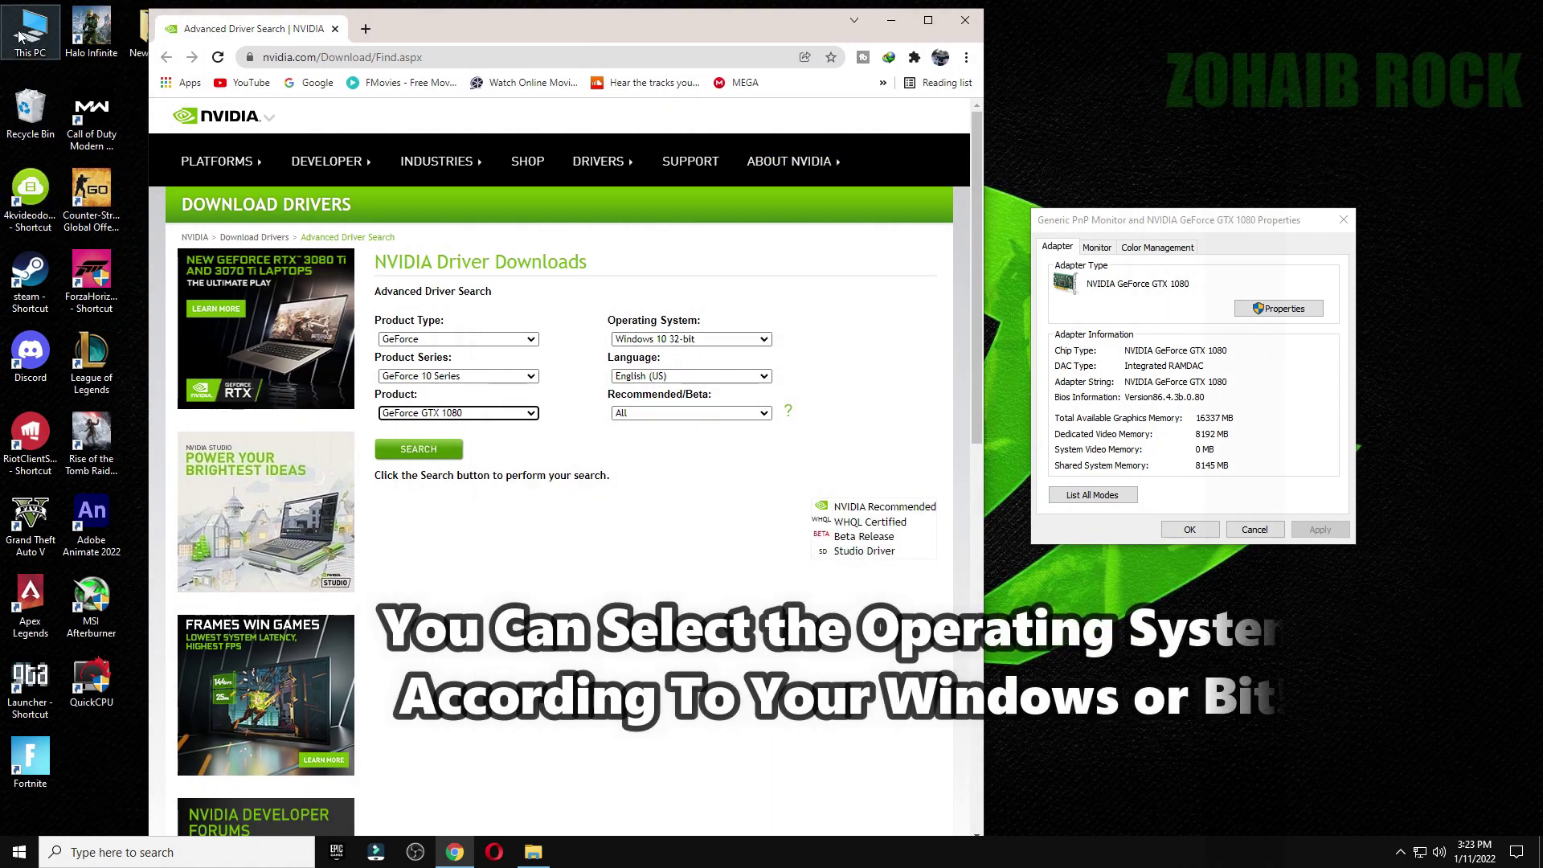
click(71, 215)
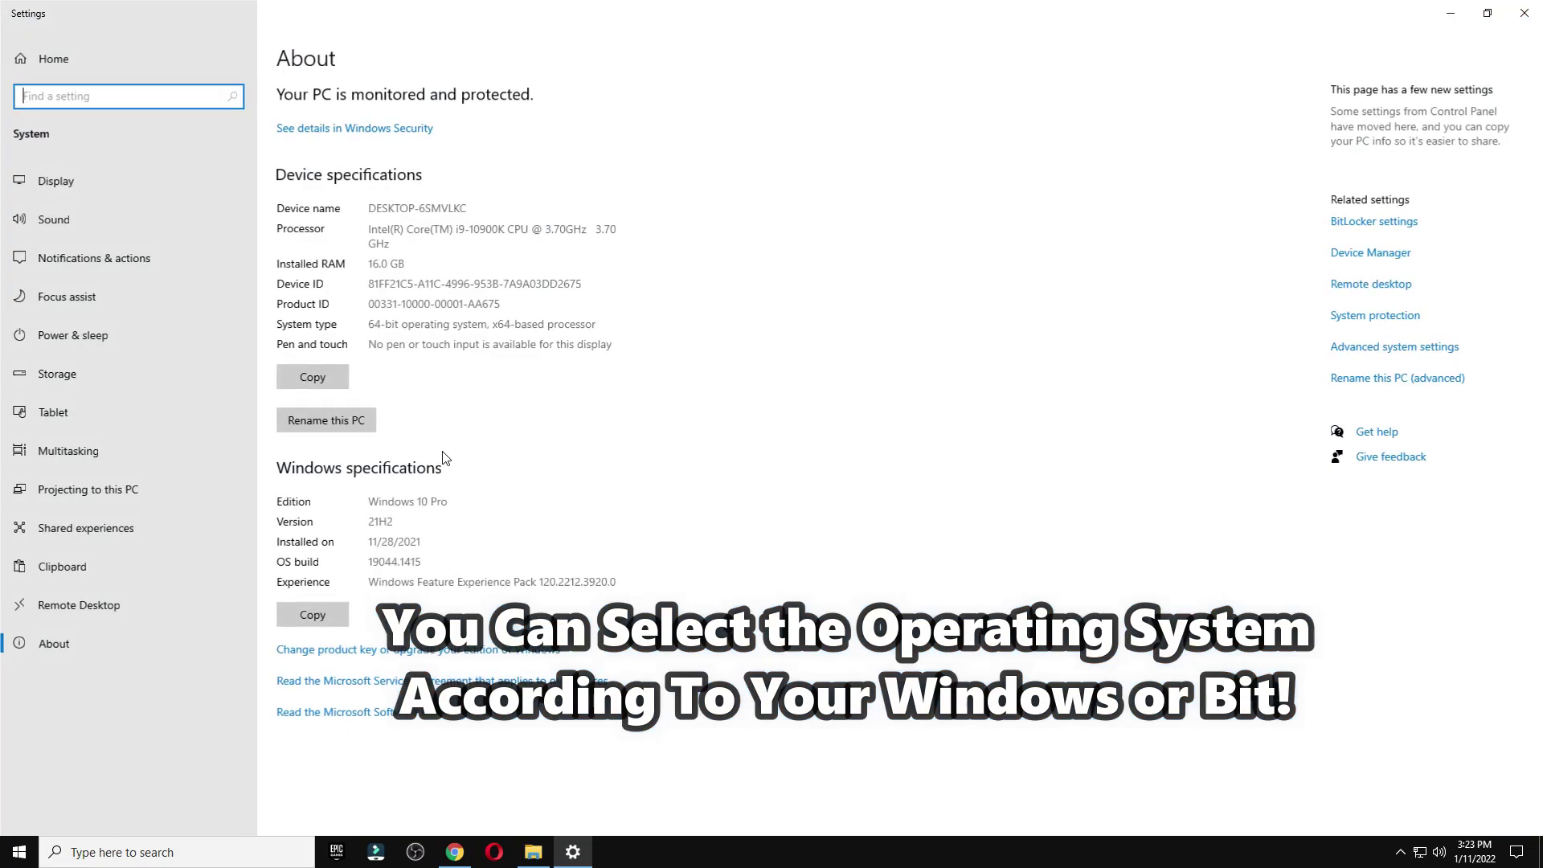
drag(450, 503, 356, 504)
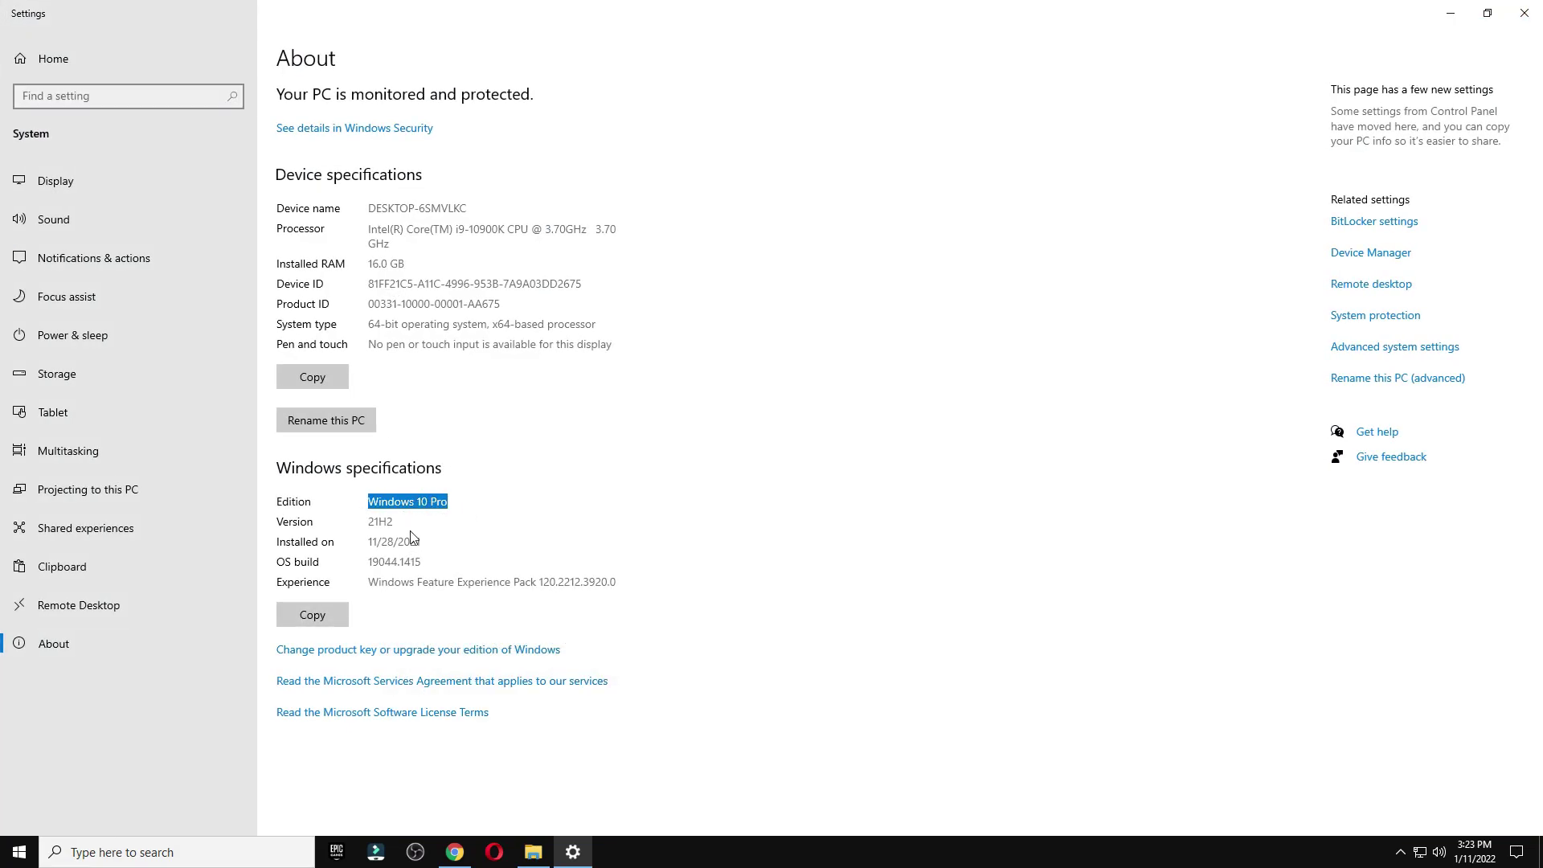
drag(369, 324, 482, 319)
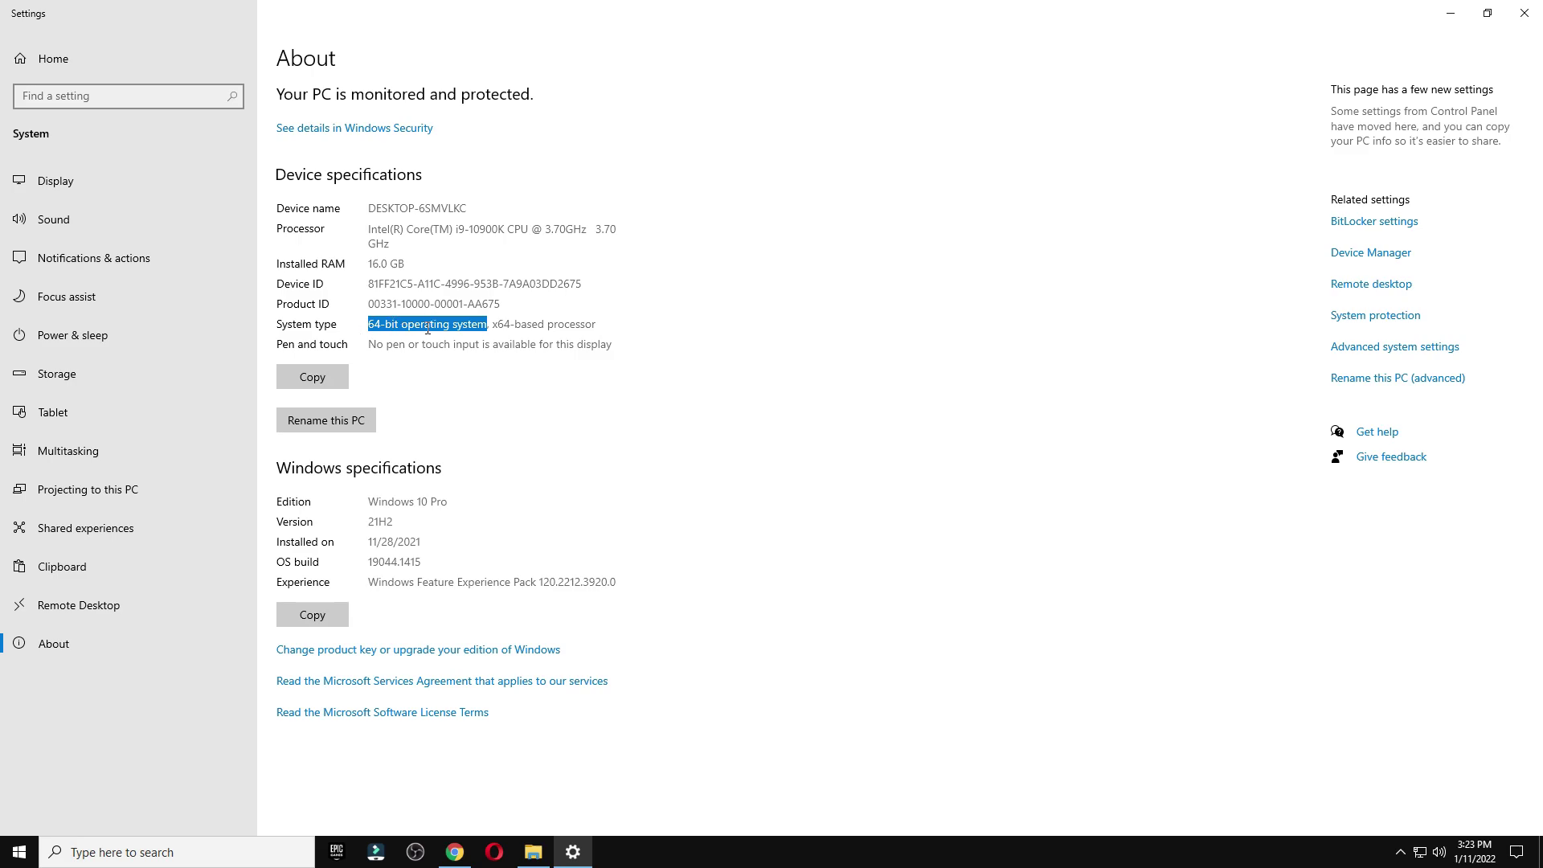
click(1524, 13)
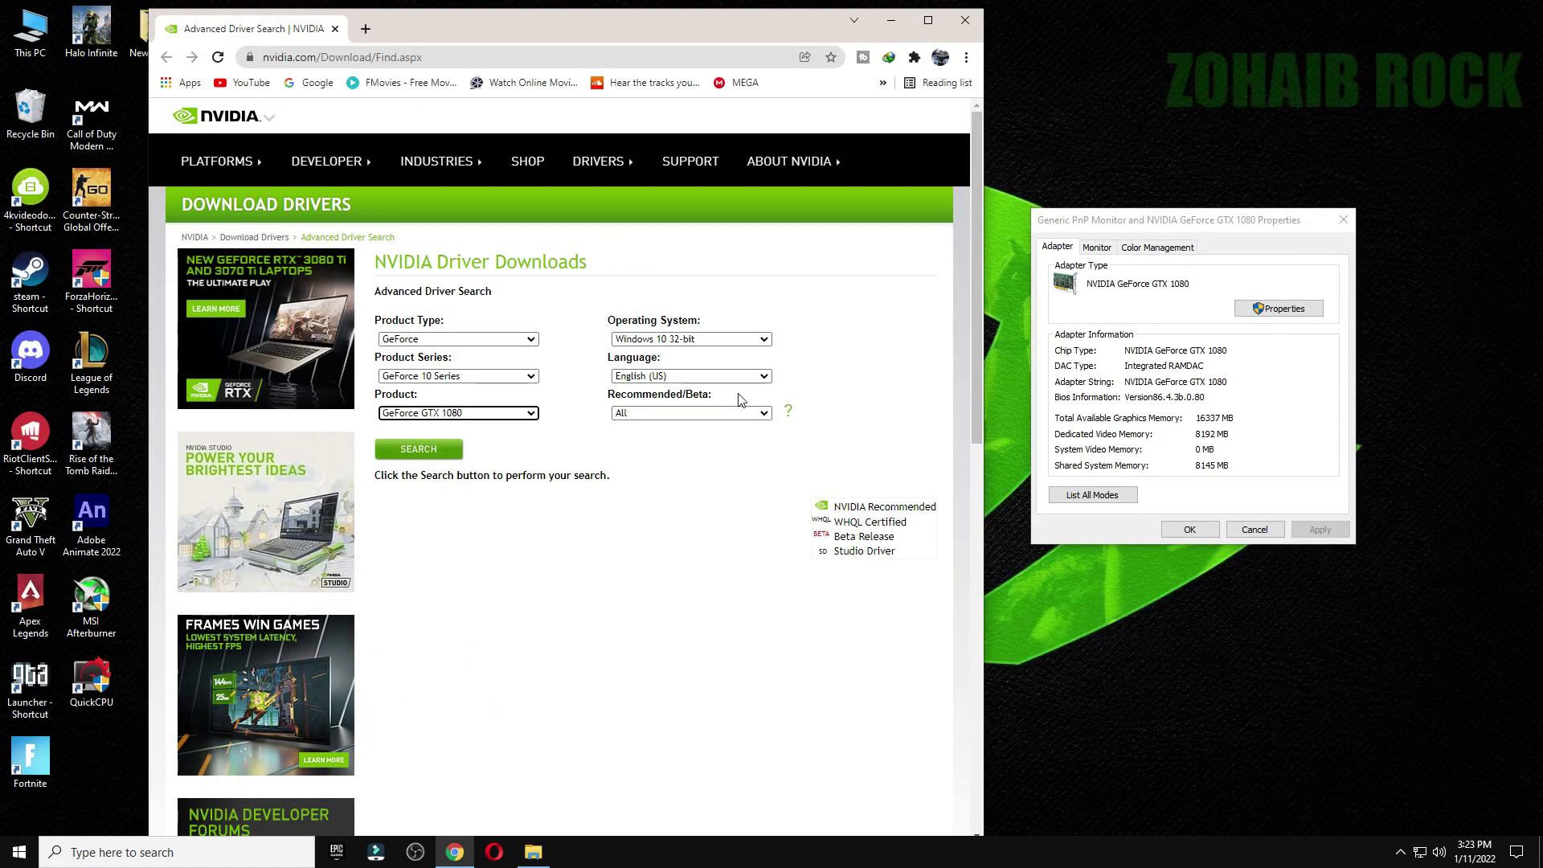
Set the driver search's operating system to Windows 10 64-bit and run the search.
click(697, 339)
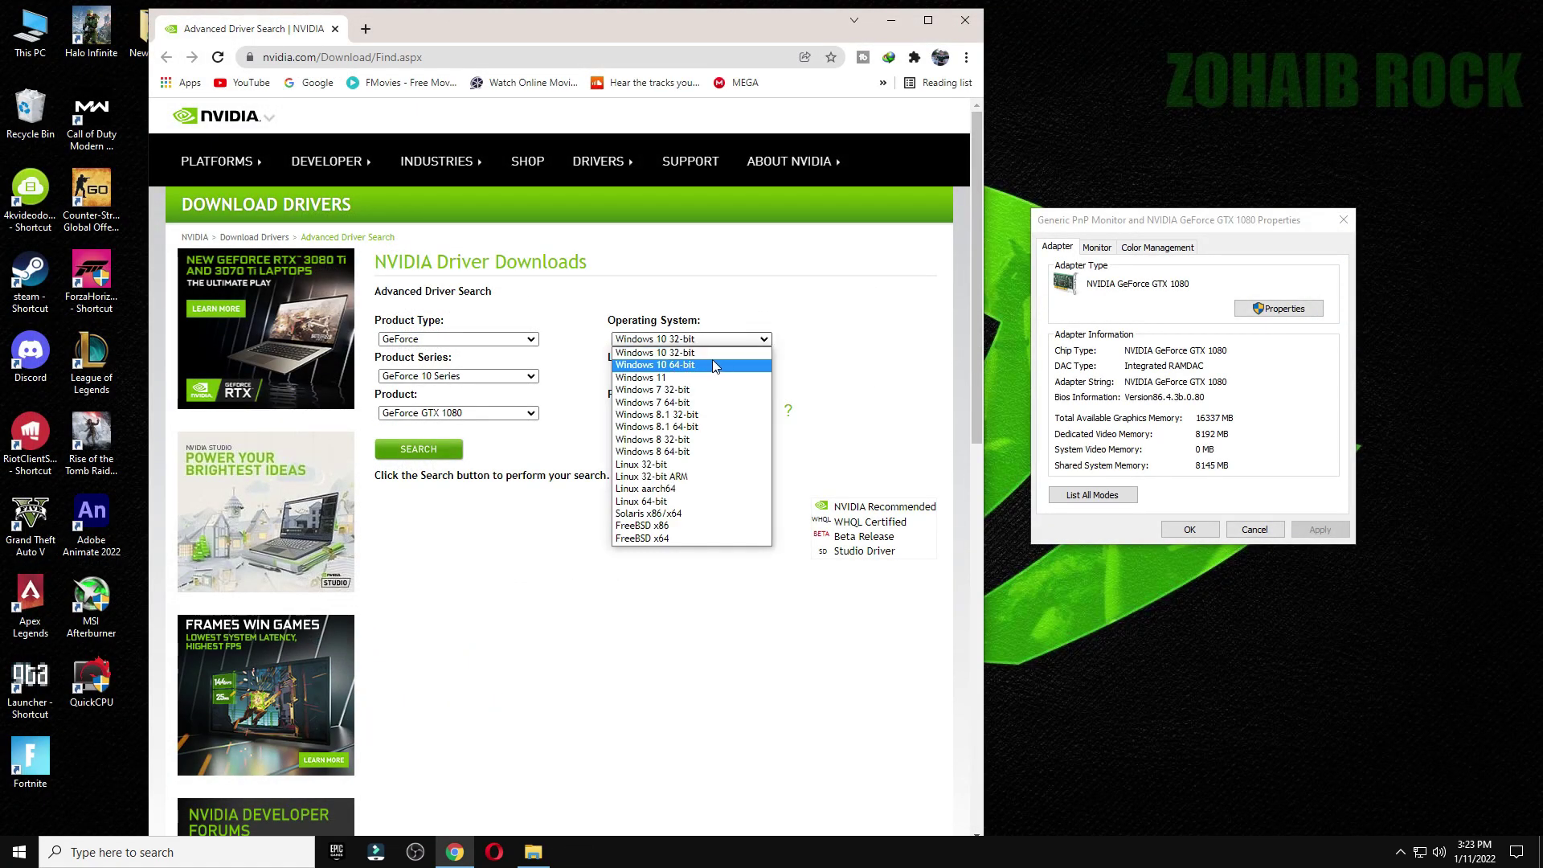
click(724, 367)
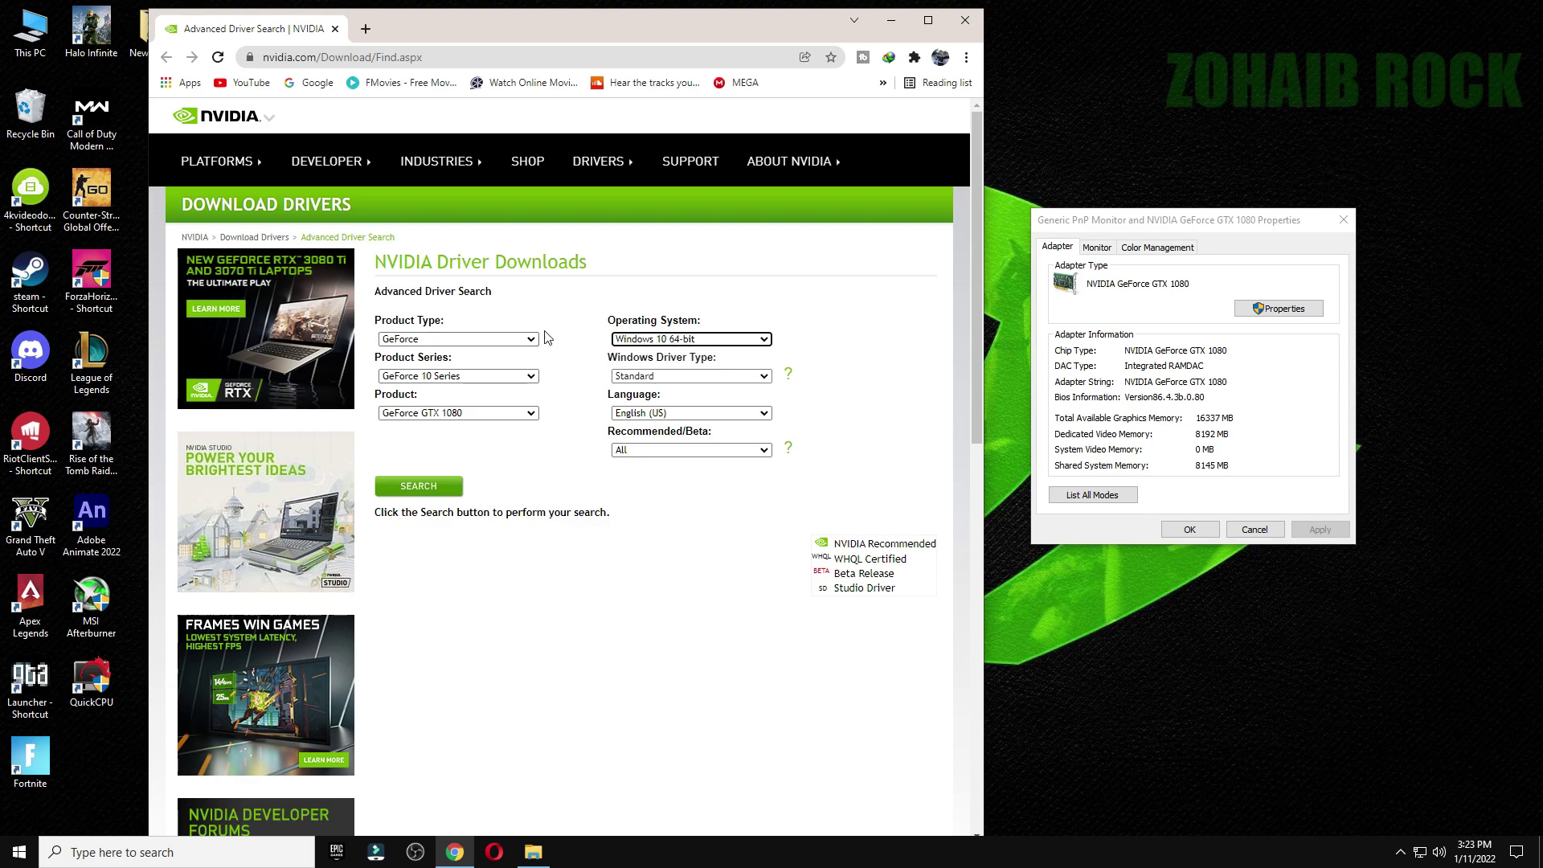
click(419, 487)
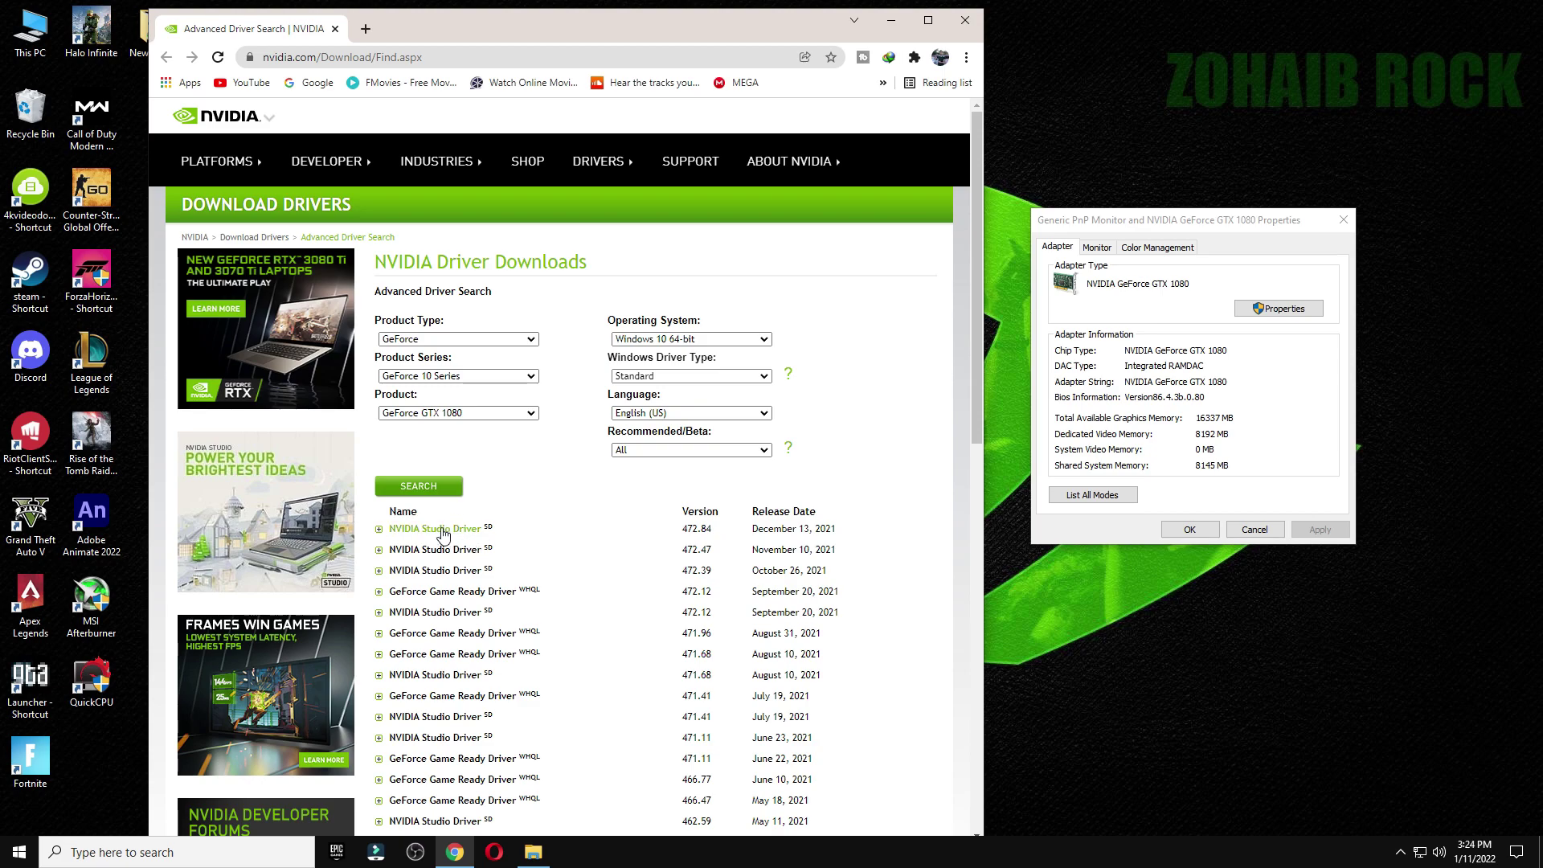
View the download page of the newest NVIDIA Studio Driver, version 472.84, and close the browser and the adapter properties.
drag(840, 529, 554, 539)
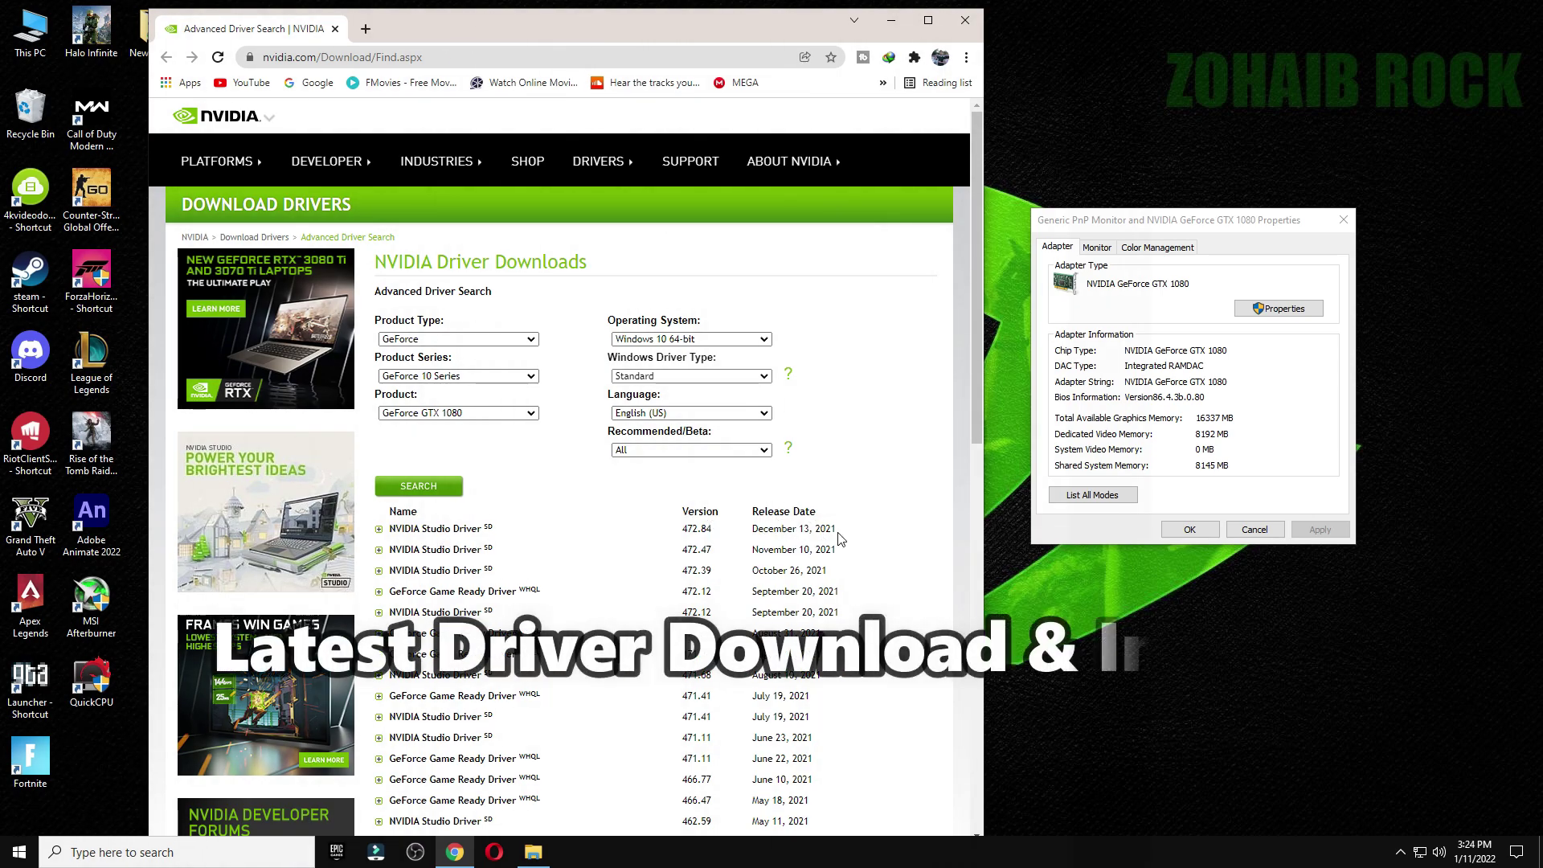
key(ctrl+a)
click(763, 533)
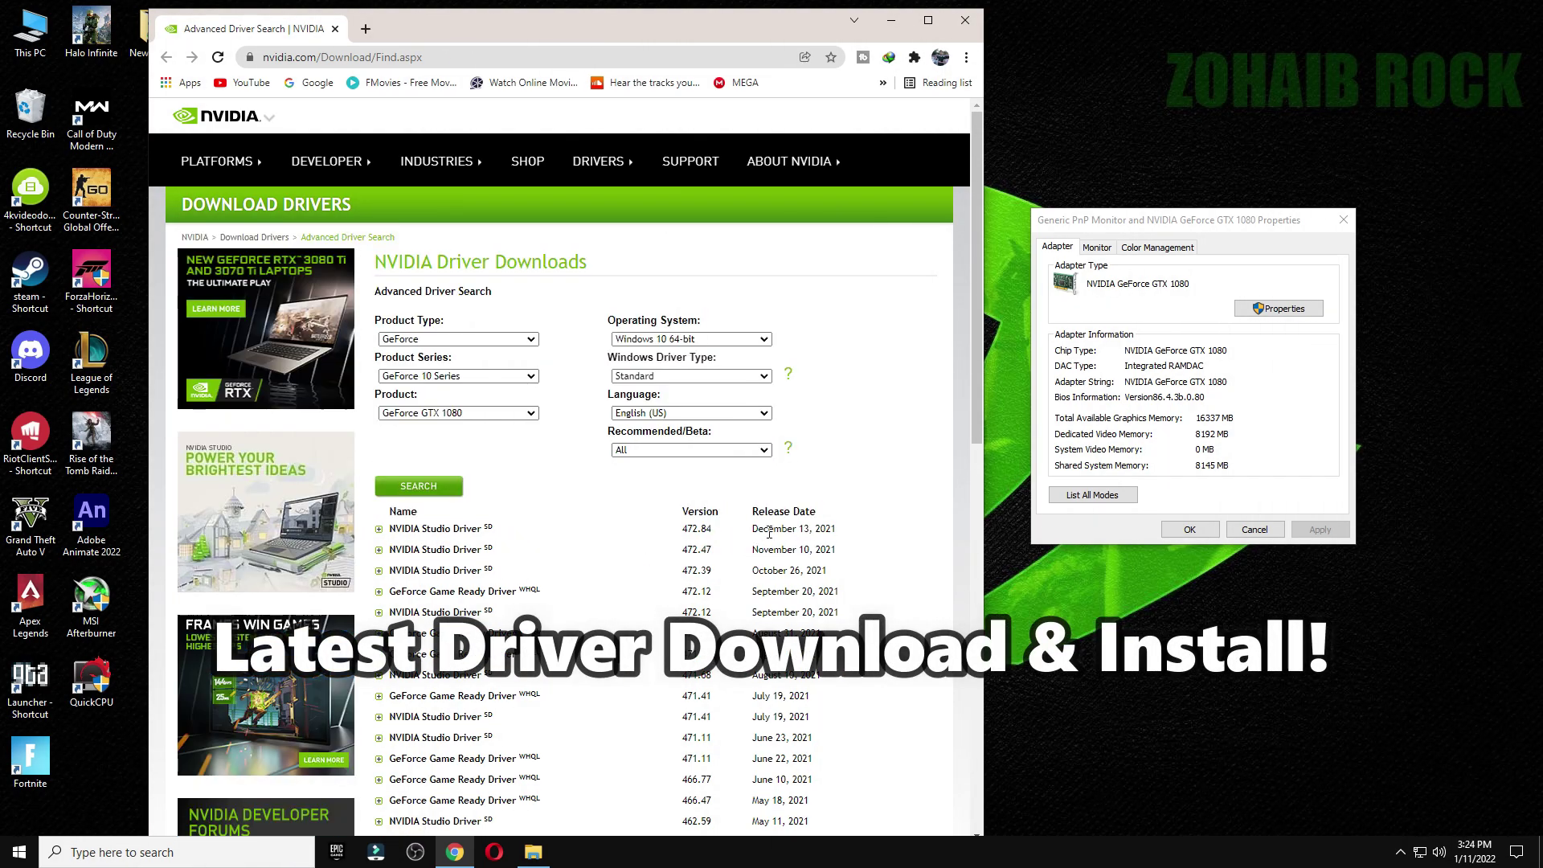
click(452, 536)
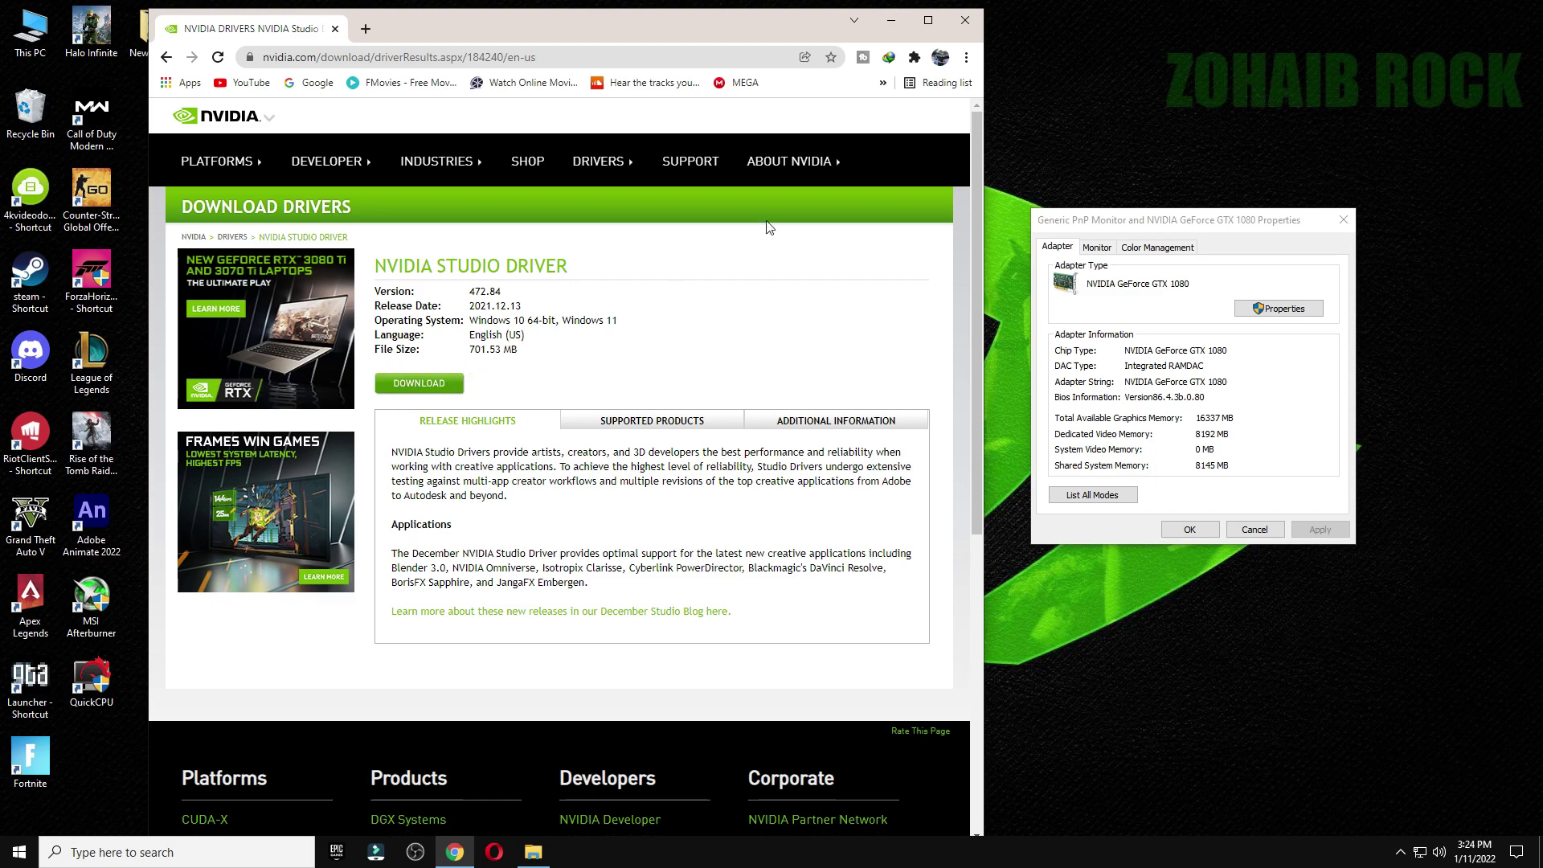
click(964, 21)
click(1343, 219)
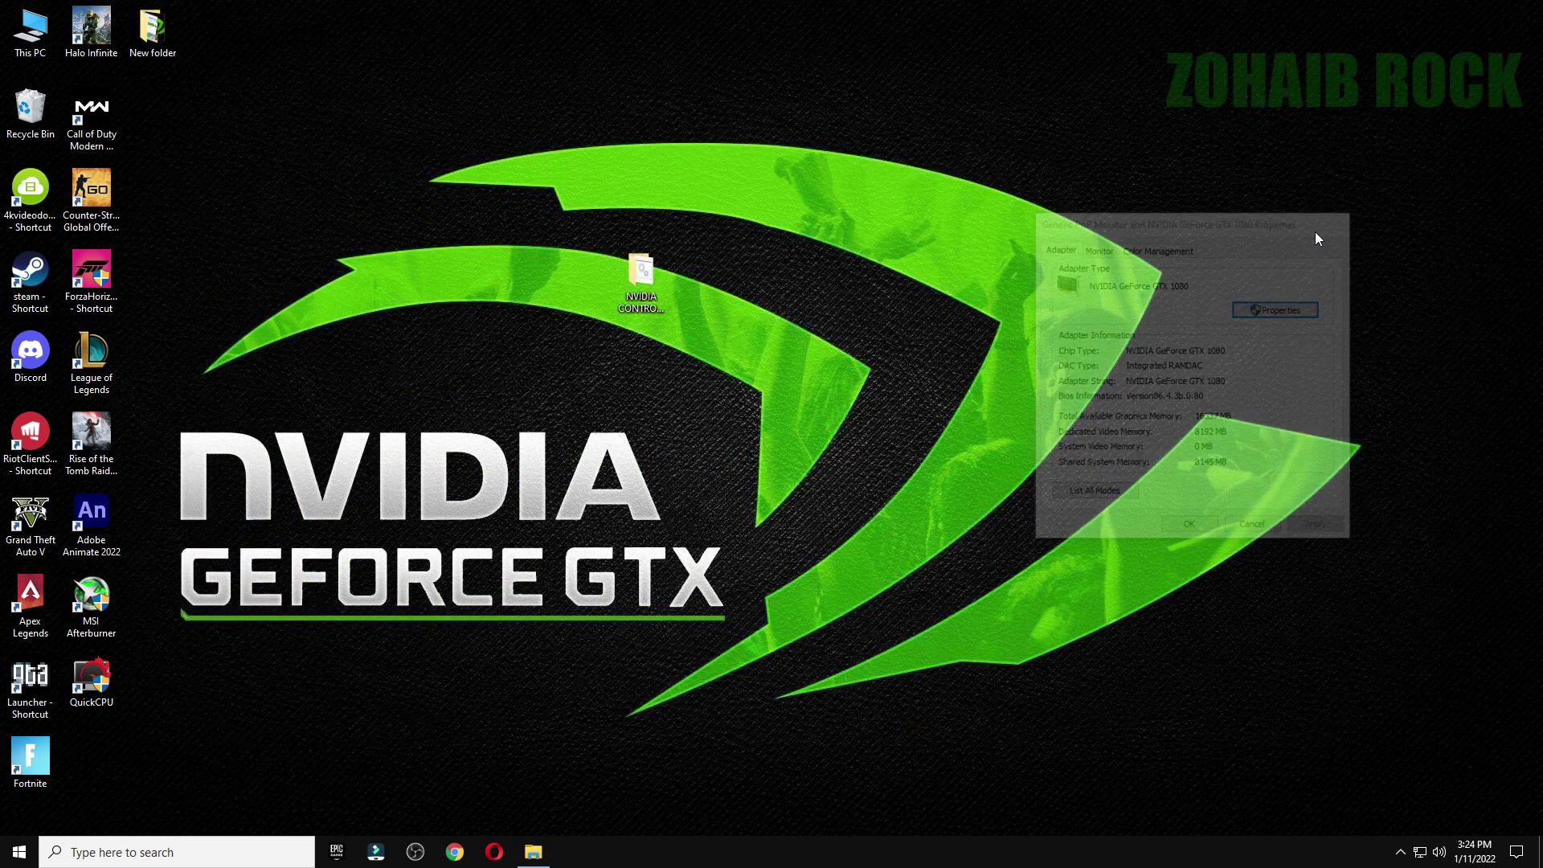
View the NVIDIA Settings (Manage 3D Settings) picture in the optimize pack's NVIDIA folder and close it.
double_click(653, 277)
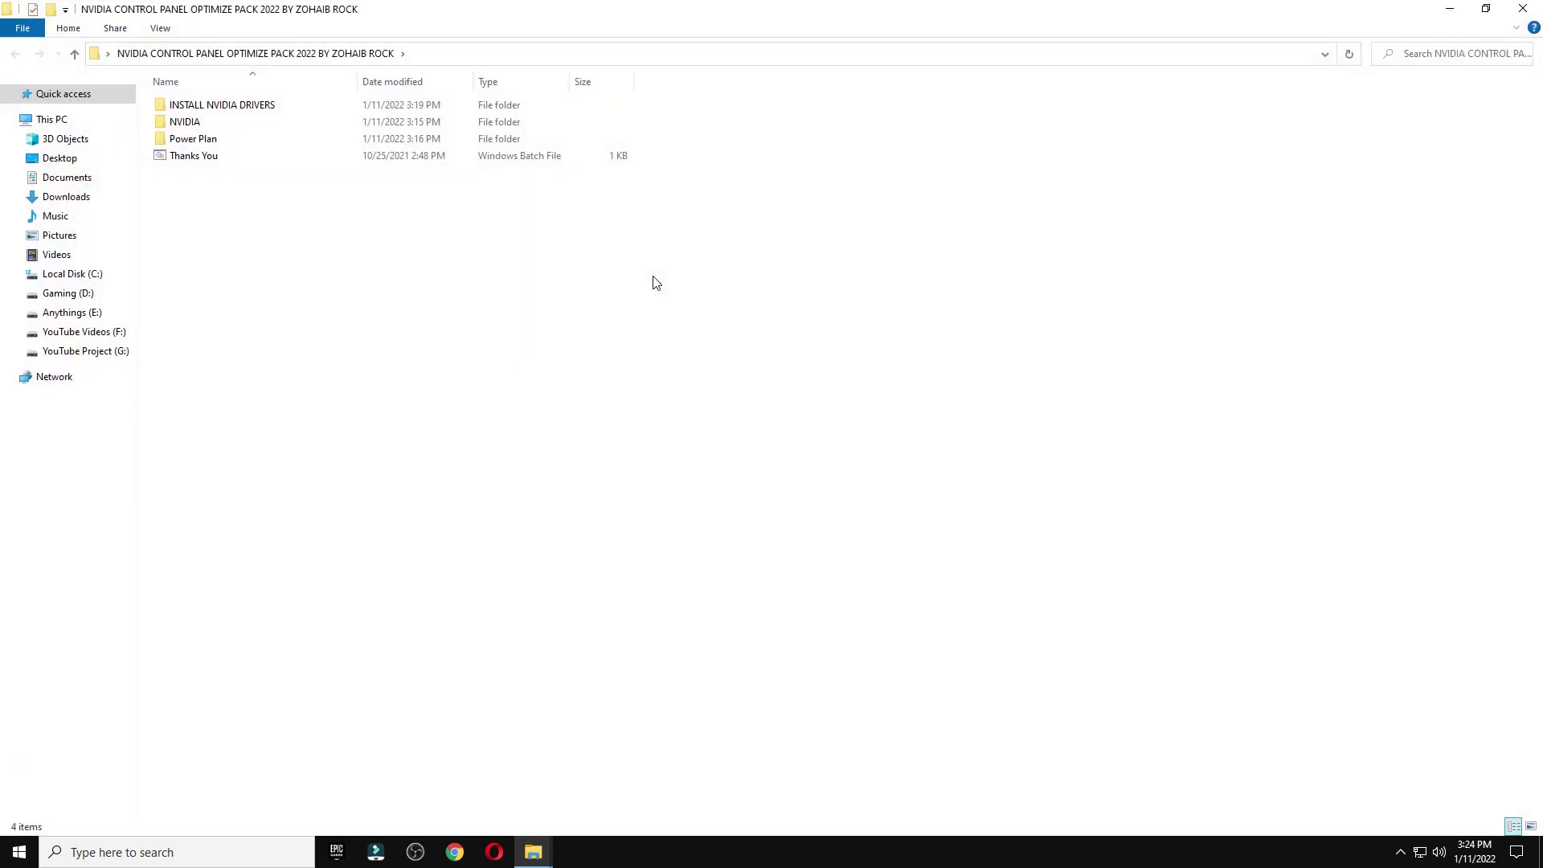
double_click(222, 124)
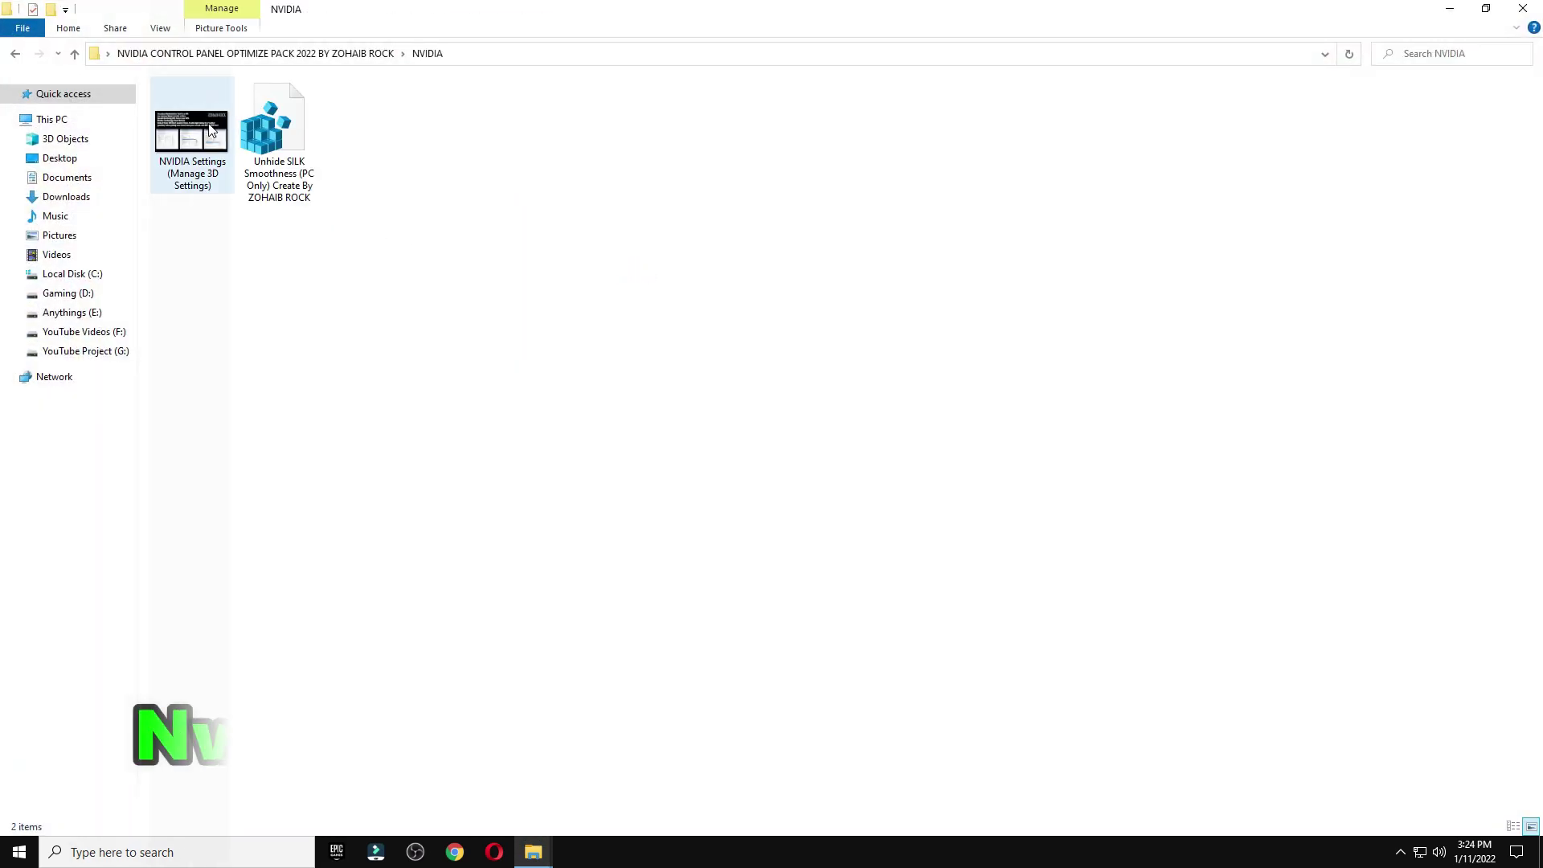
double_click(171, 143)
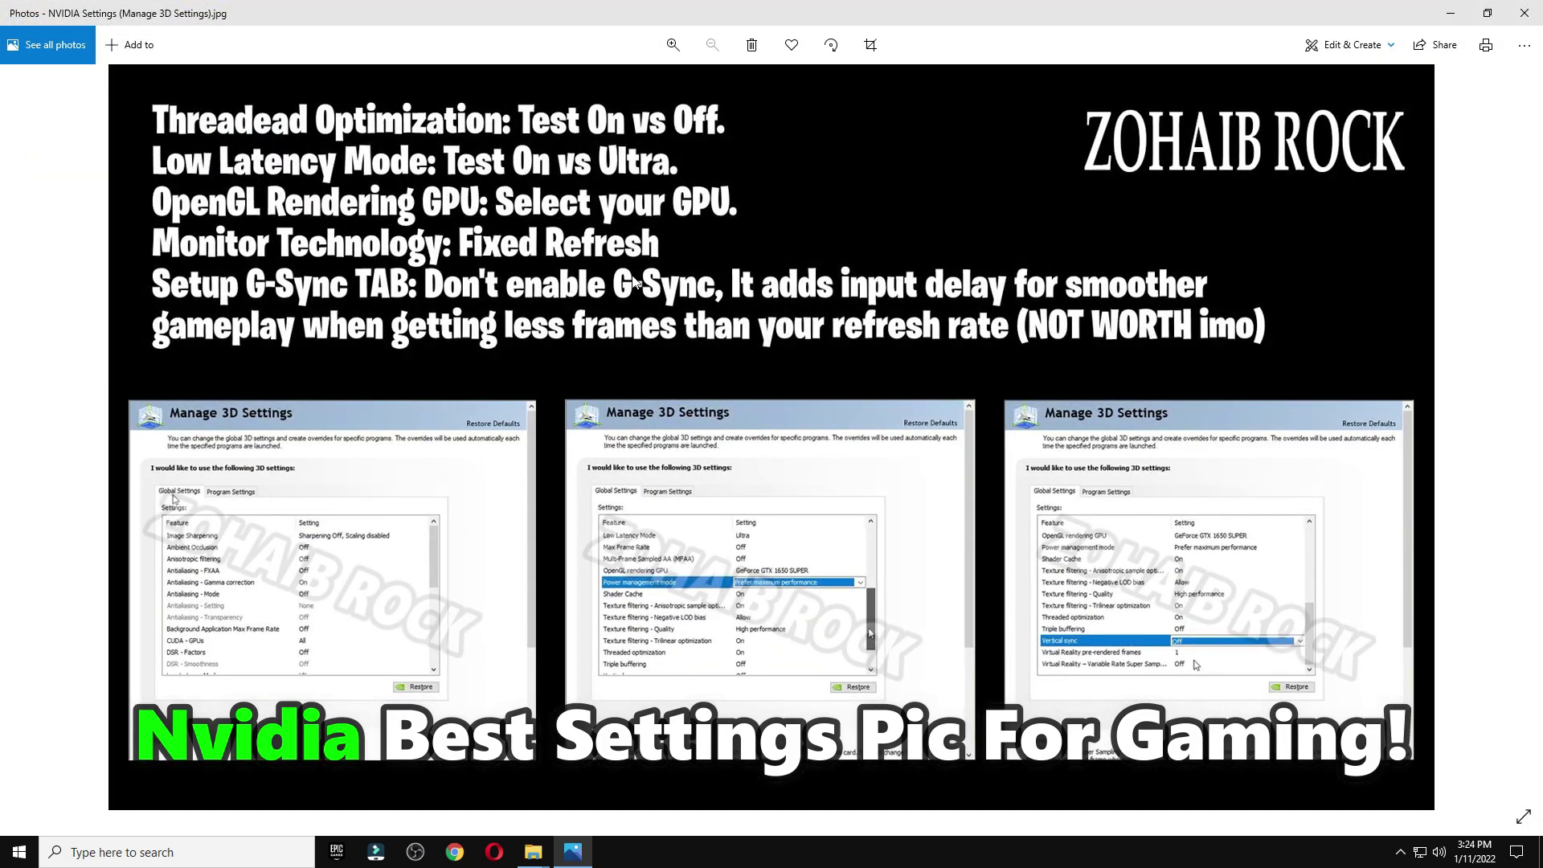
click(1524, 13)
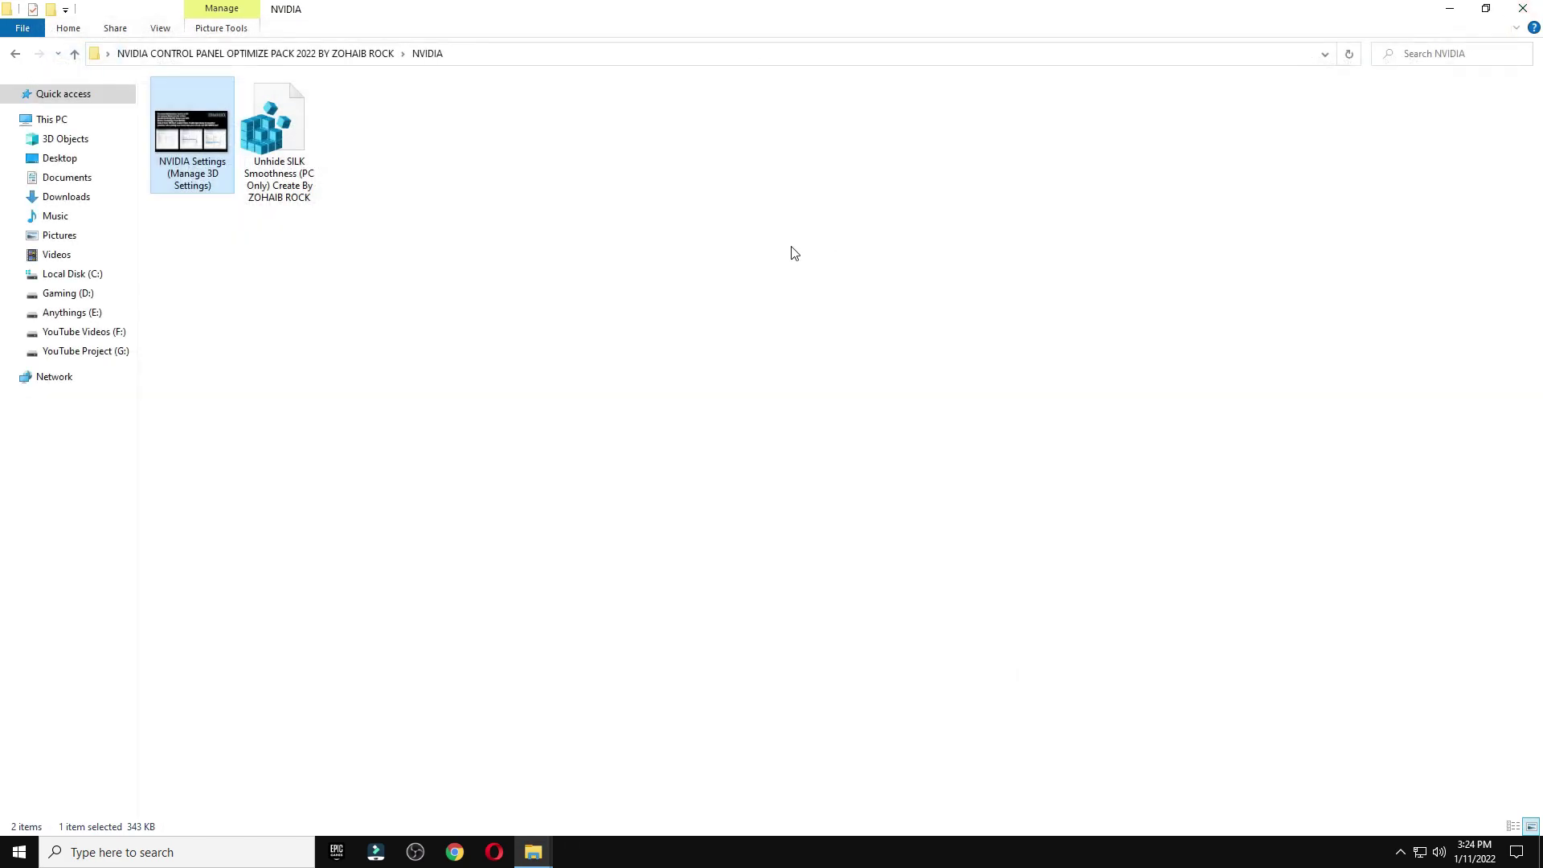
Merge the Unhide SILK Smoothness (PC Only) registry file into the Windows registry.
double_click(273, 165)
click(723, 524)
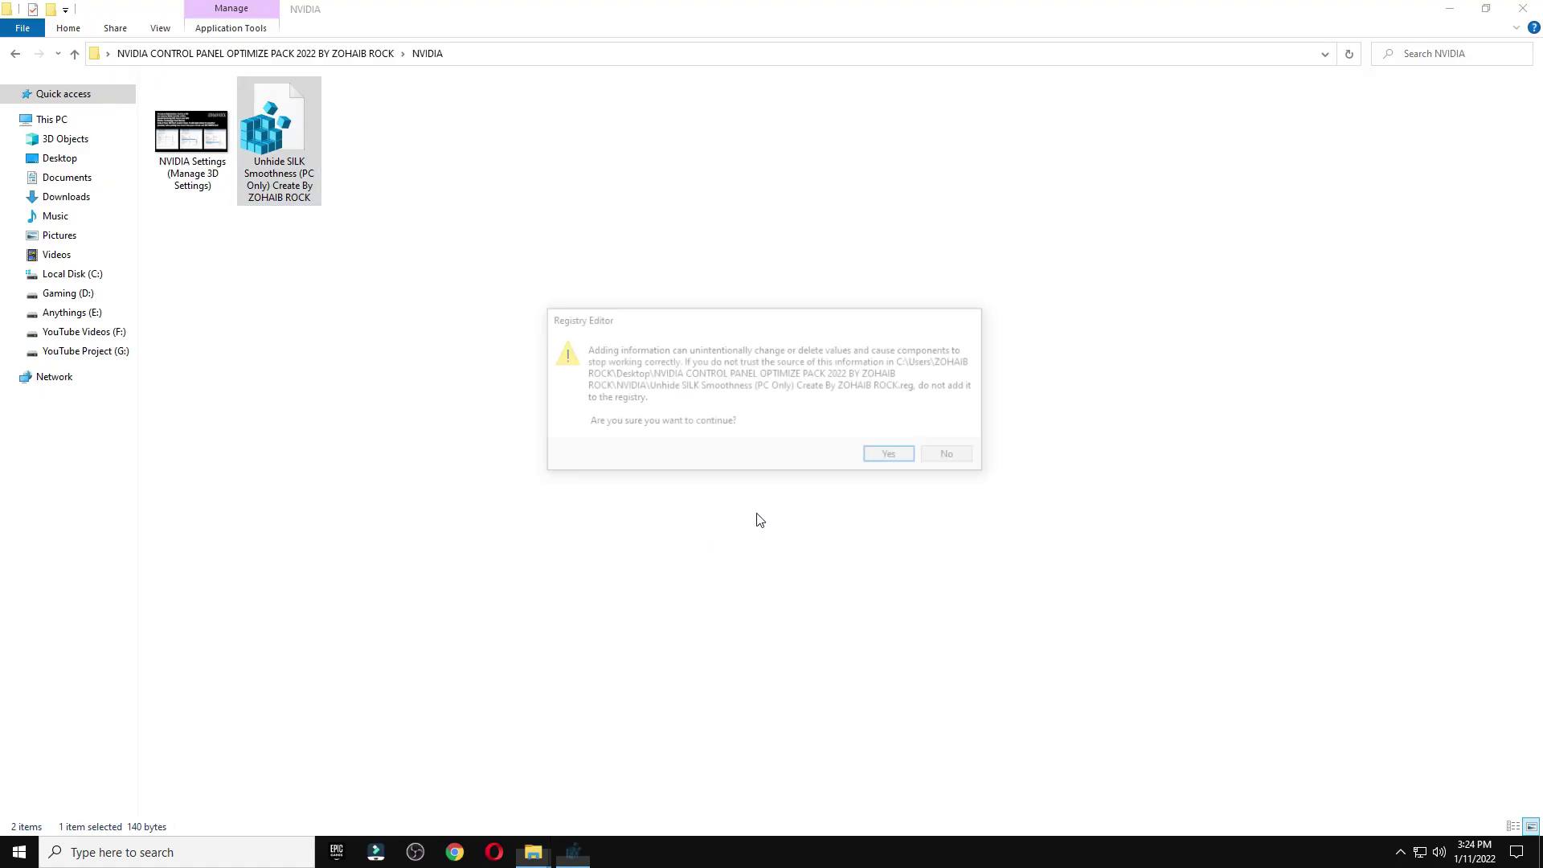
click(883, 458)
Show the pack's Power Plan folder in a non-maximized window and launch QuickCPU from the desktop.
key(BackSpace)
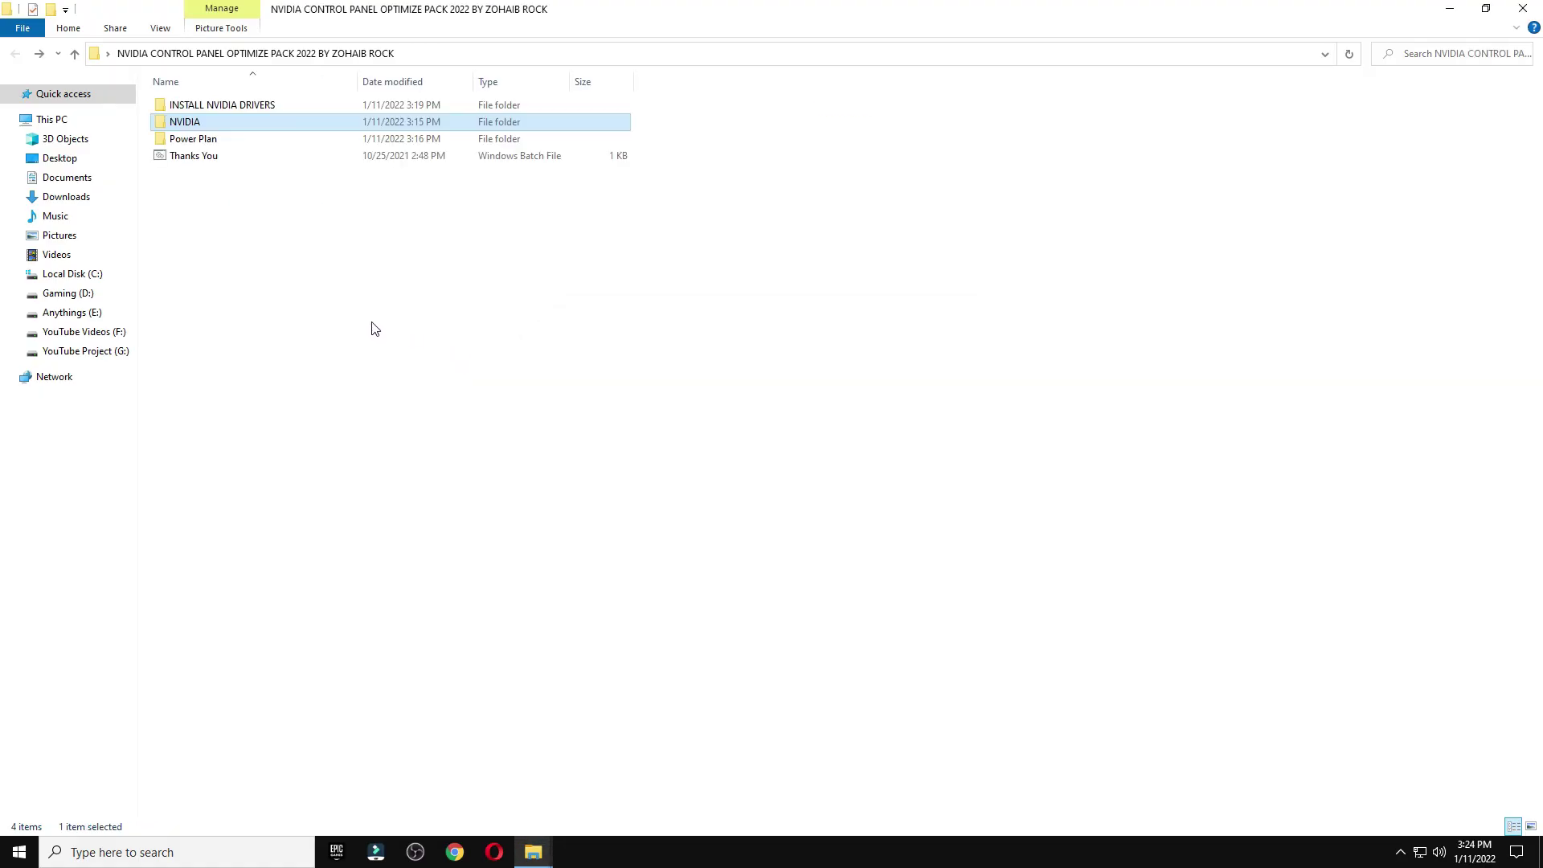
double_click(201, 140)
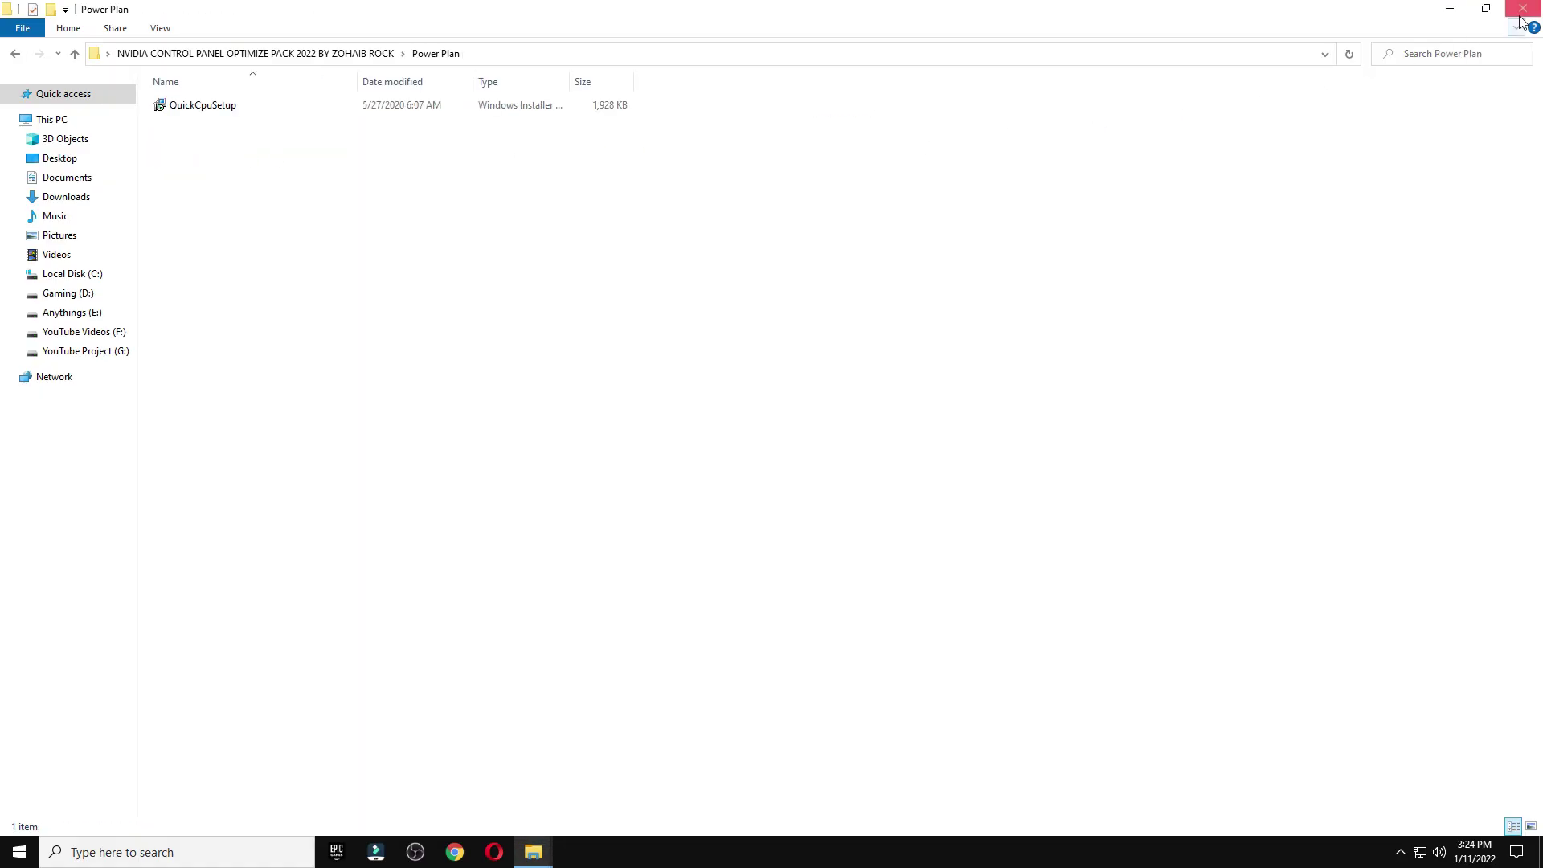
click(1487, 8)
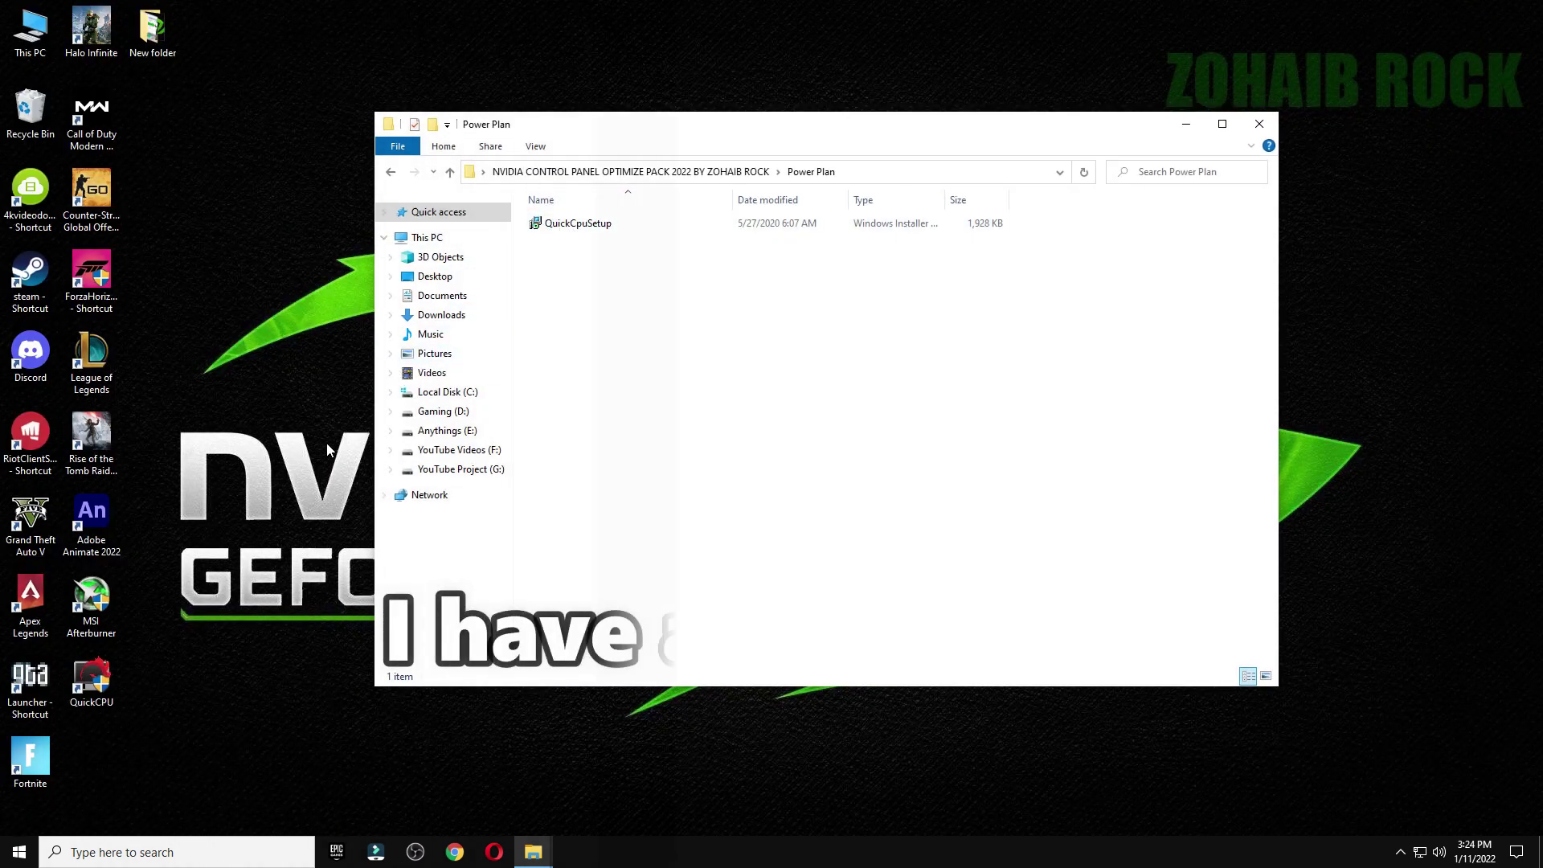
double_click(109, 686)
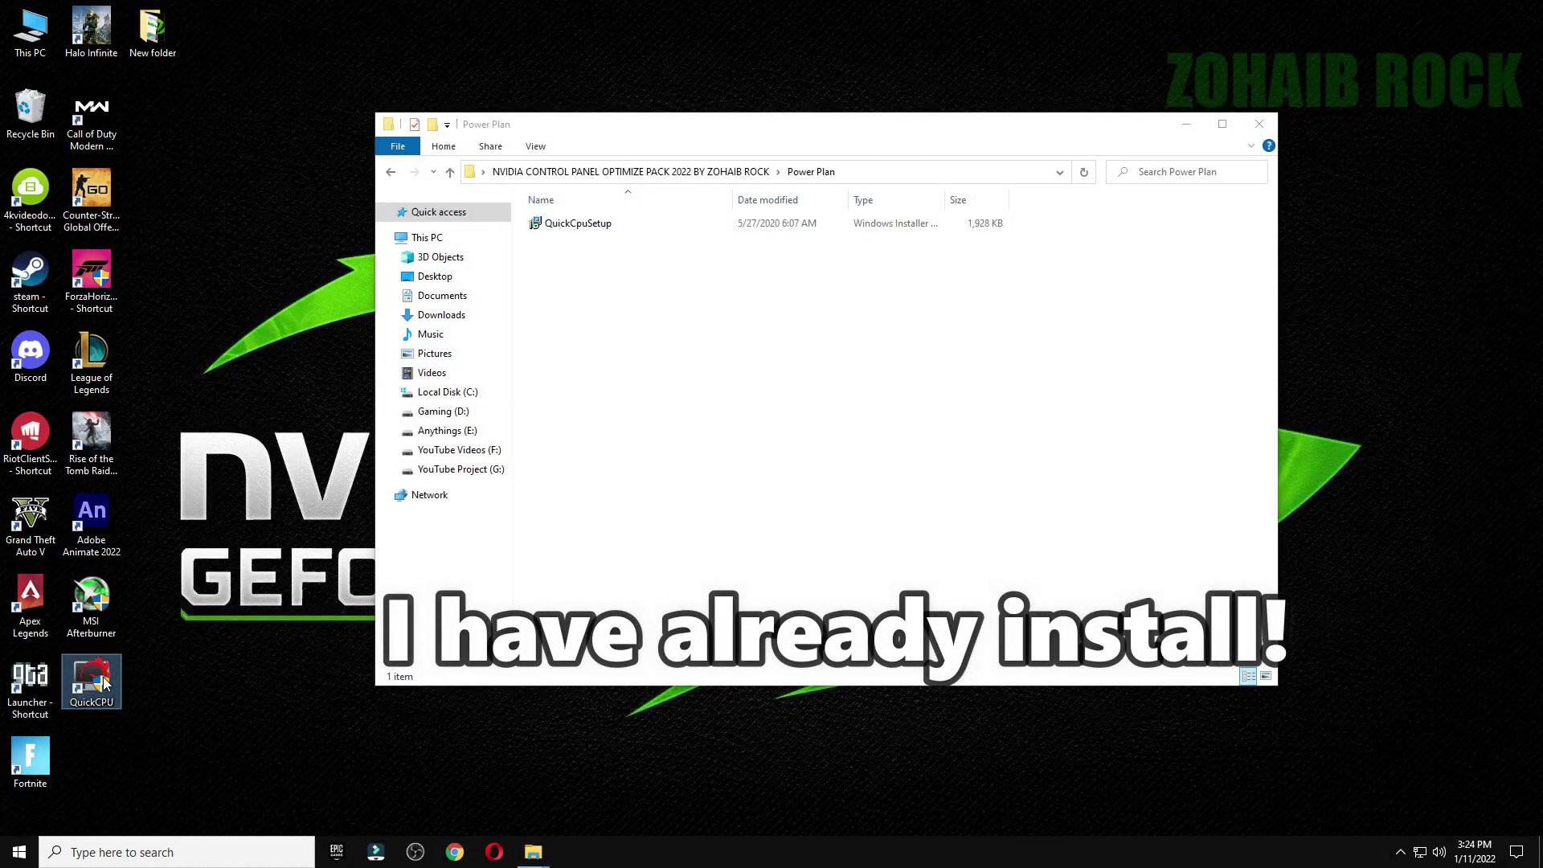
Close the Power Plan folder window and dismiss the update notice in Quick CPU.
click(693, 535)
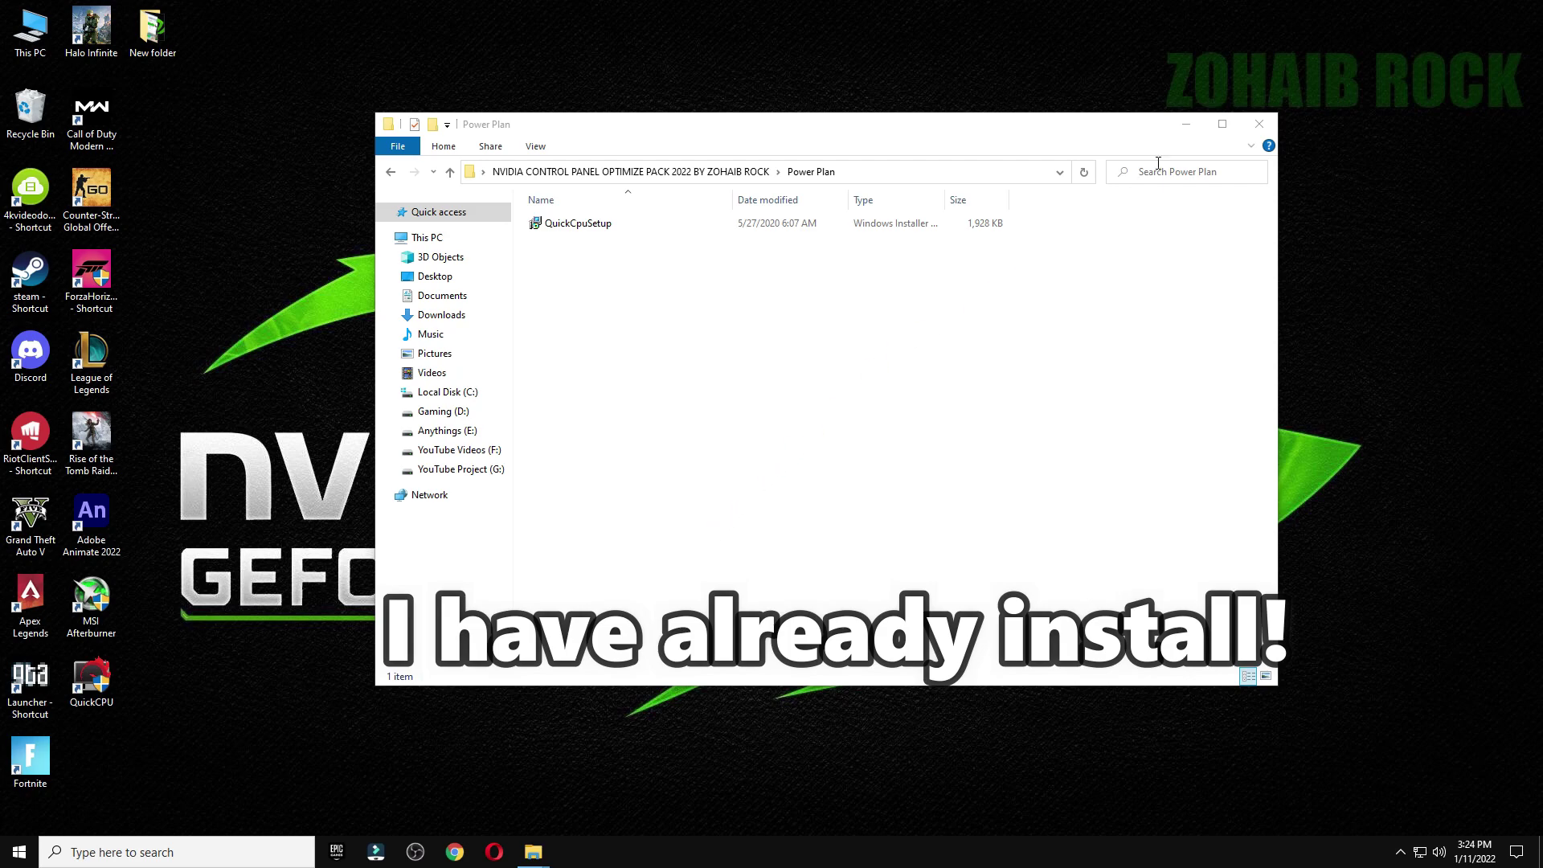
click(1259, 124)
drag(640, 305, 189, 145)
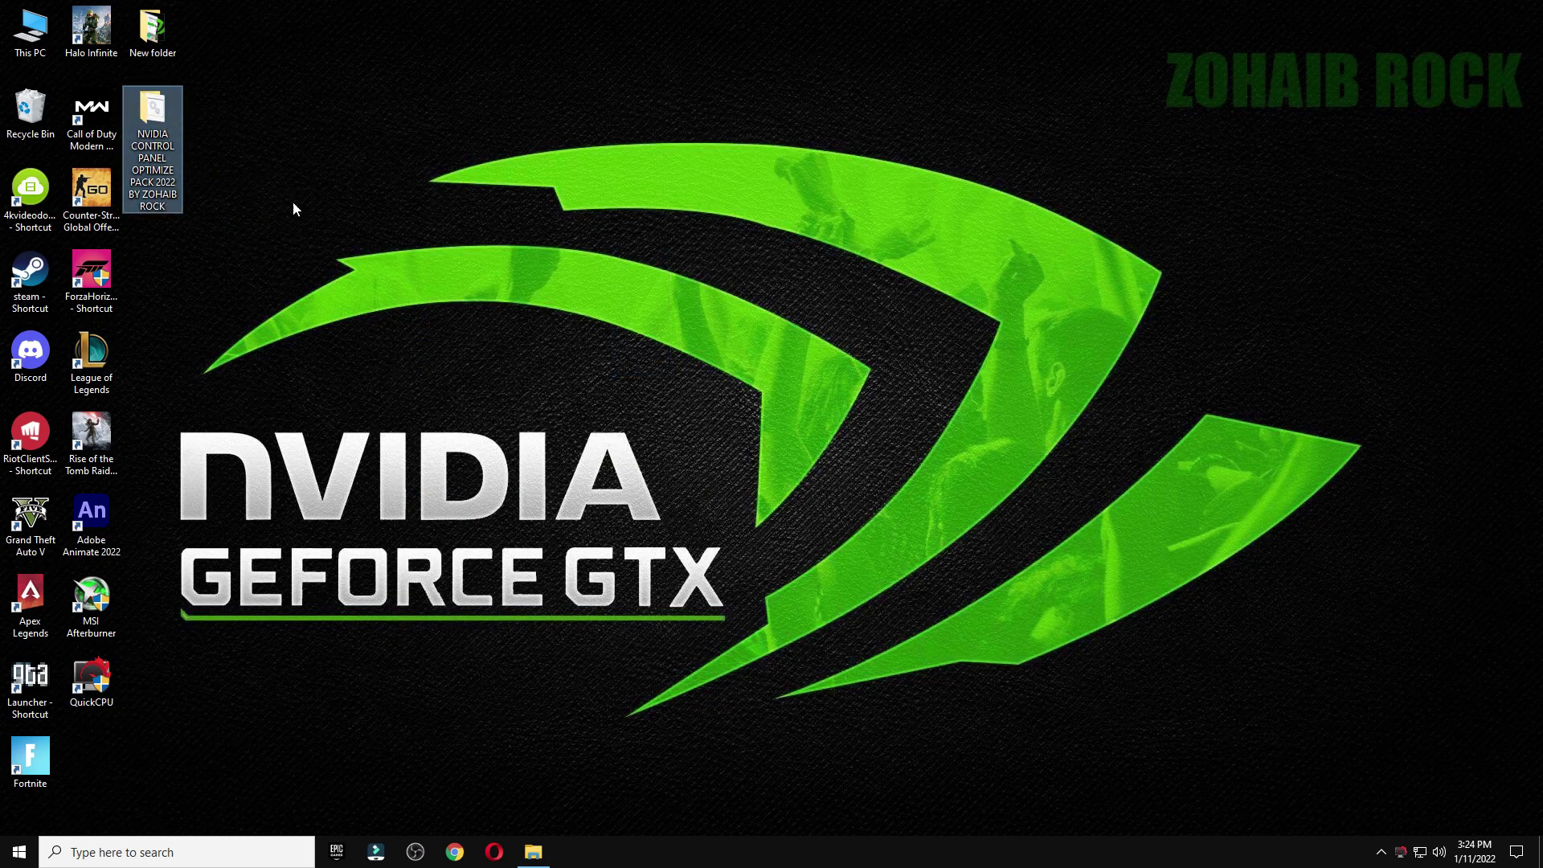
drag(788, 117, 827, 124)
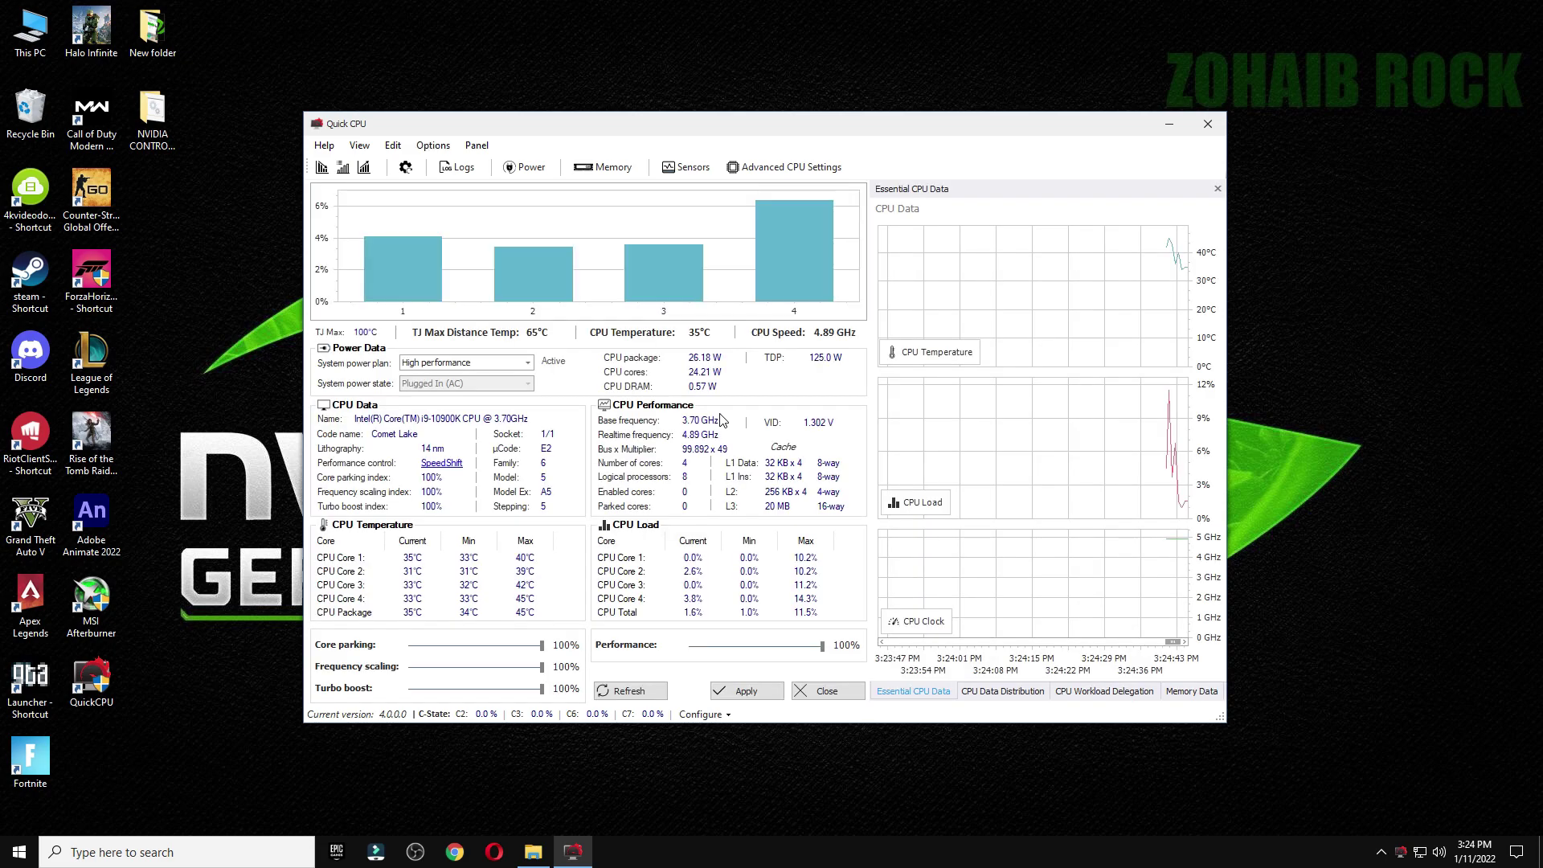
click(885, 479)
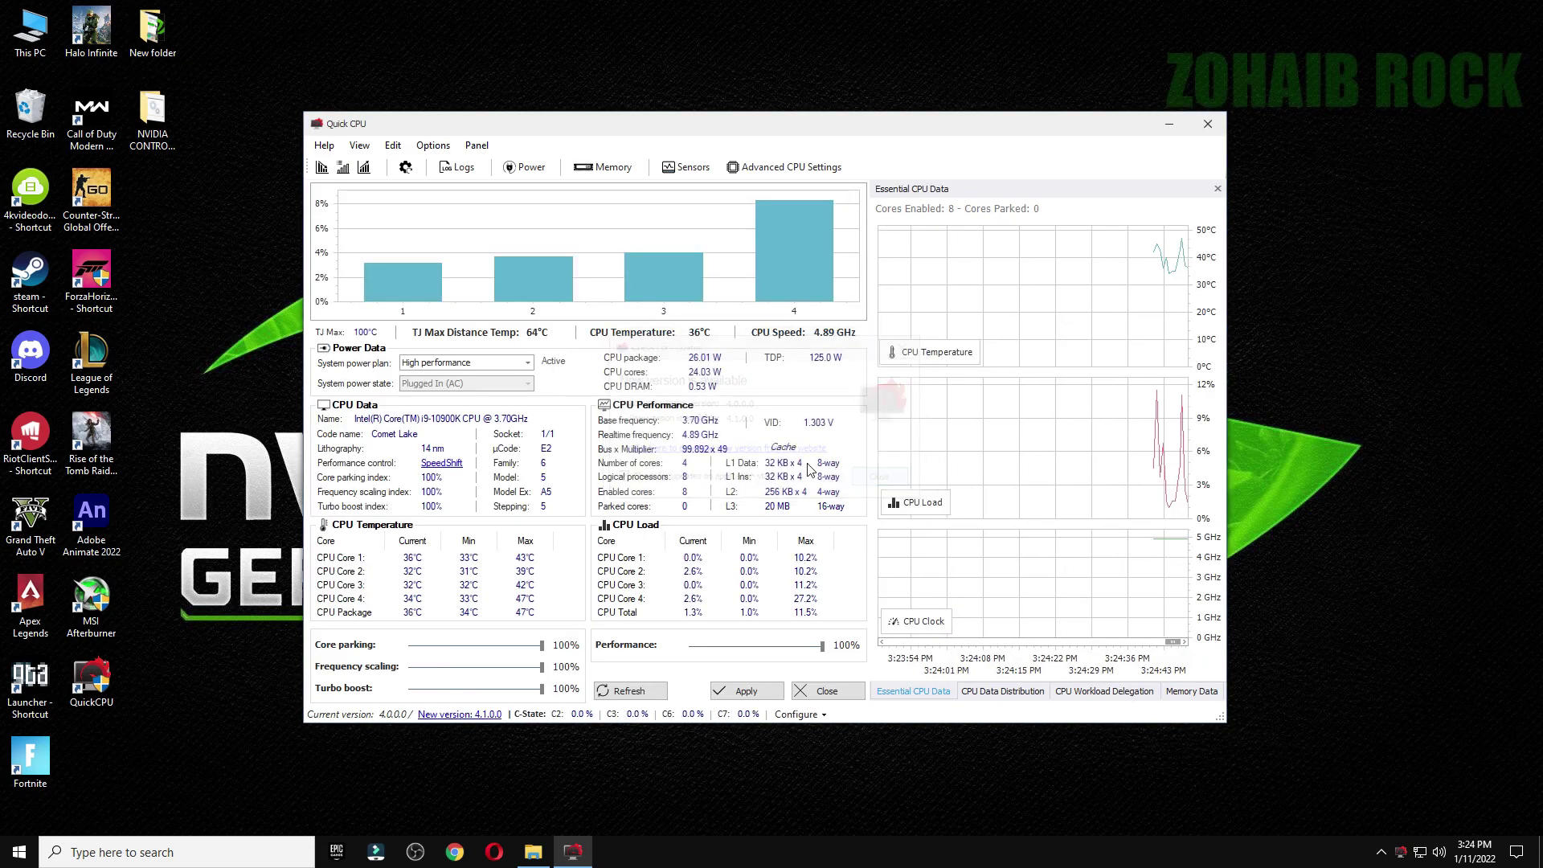
Apply the High performance power plan with core parking, frequency scaling, turbo boost and performance at 100%, and close Quick CPU.
click(498, 362)
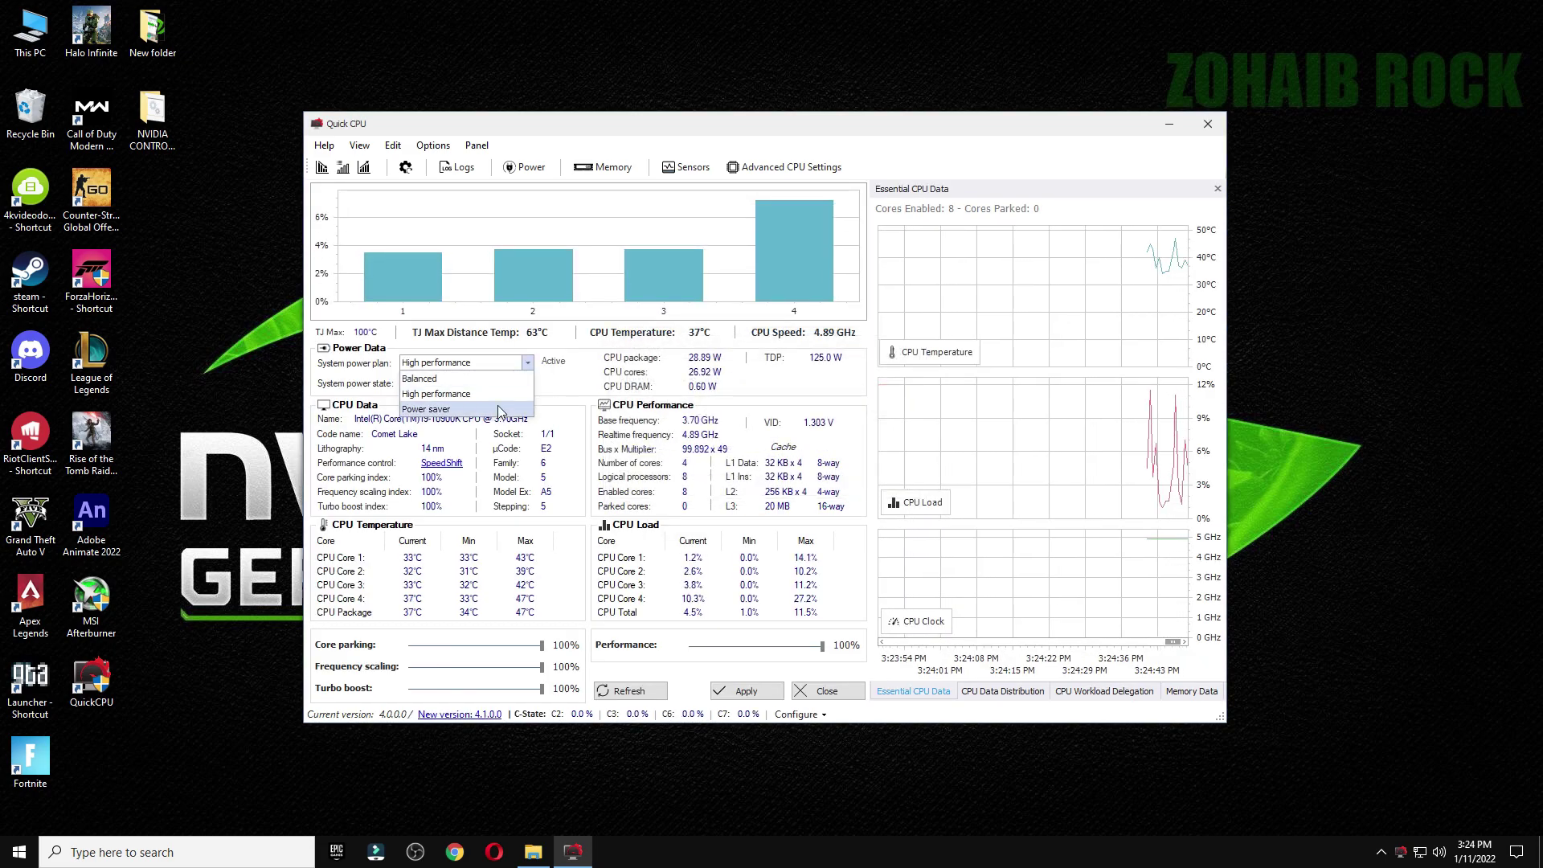
click(398, 394)
drag(542, 668, 569, 685)
drag(471, 684, 543, 688)
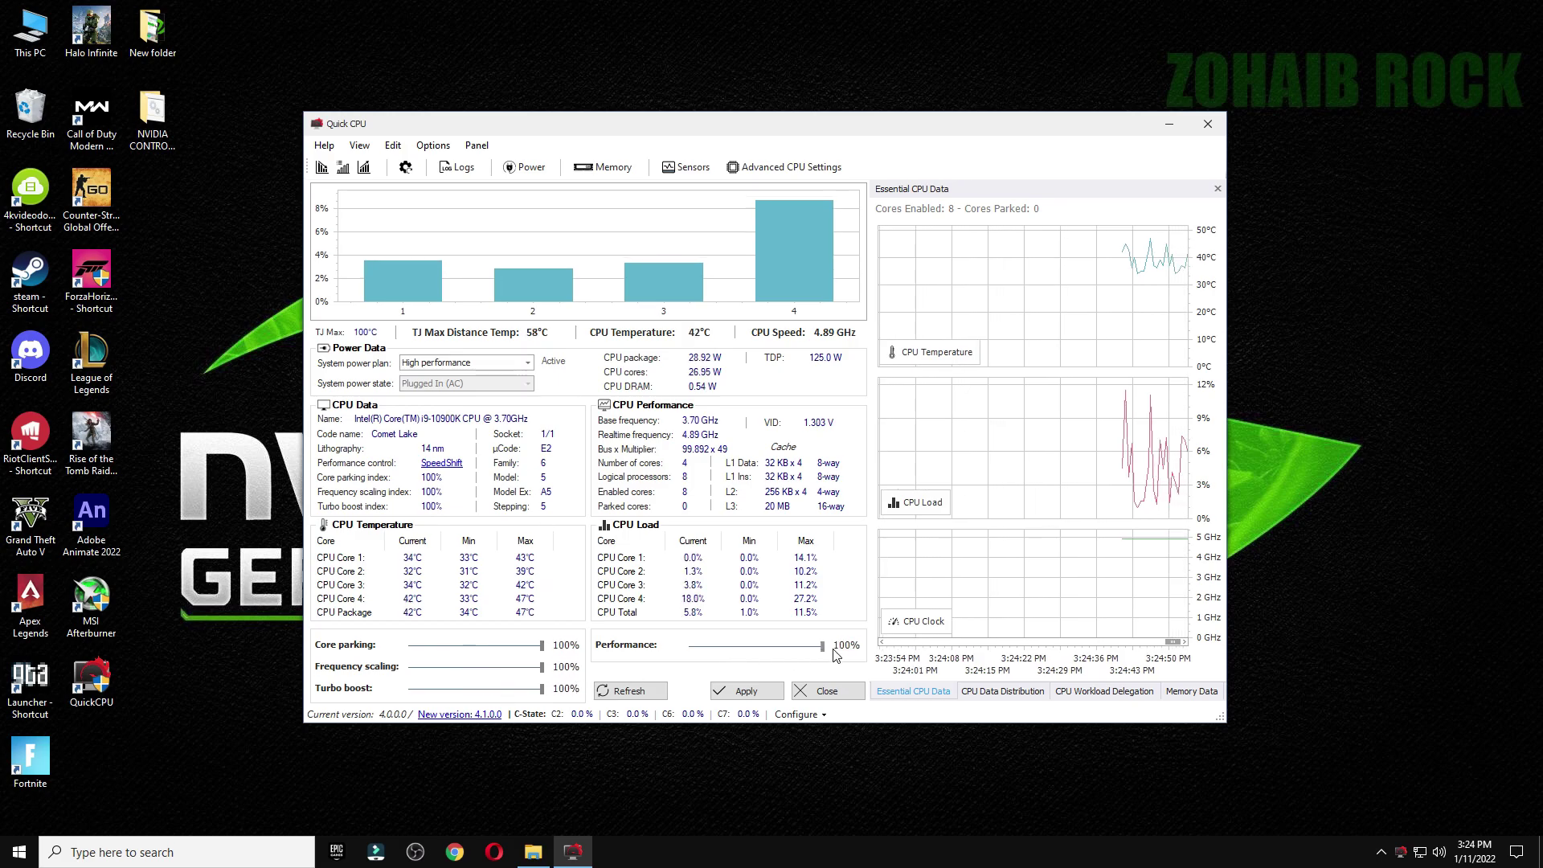
click(746, 691)
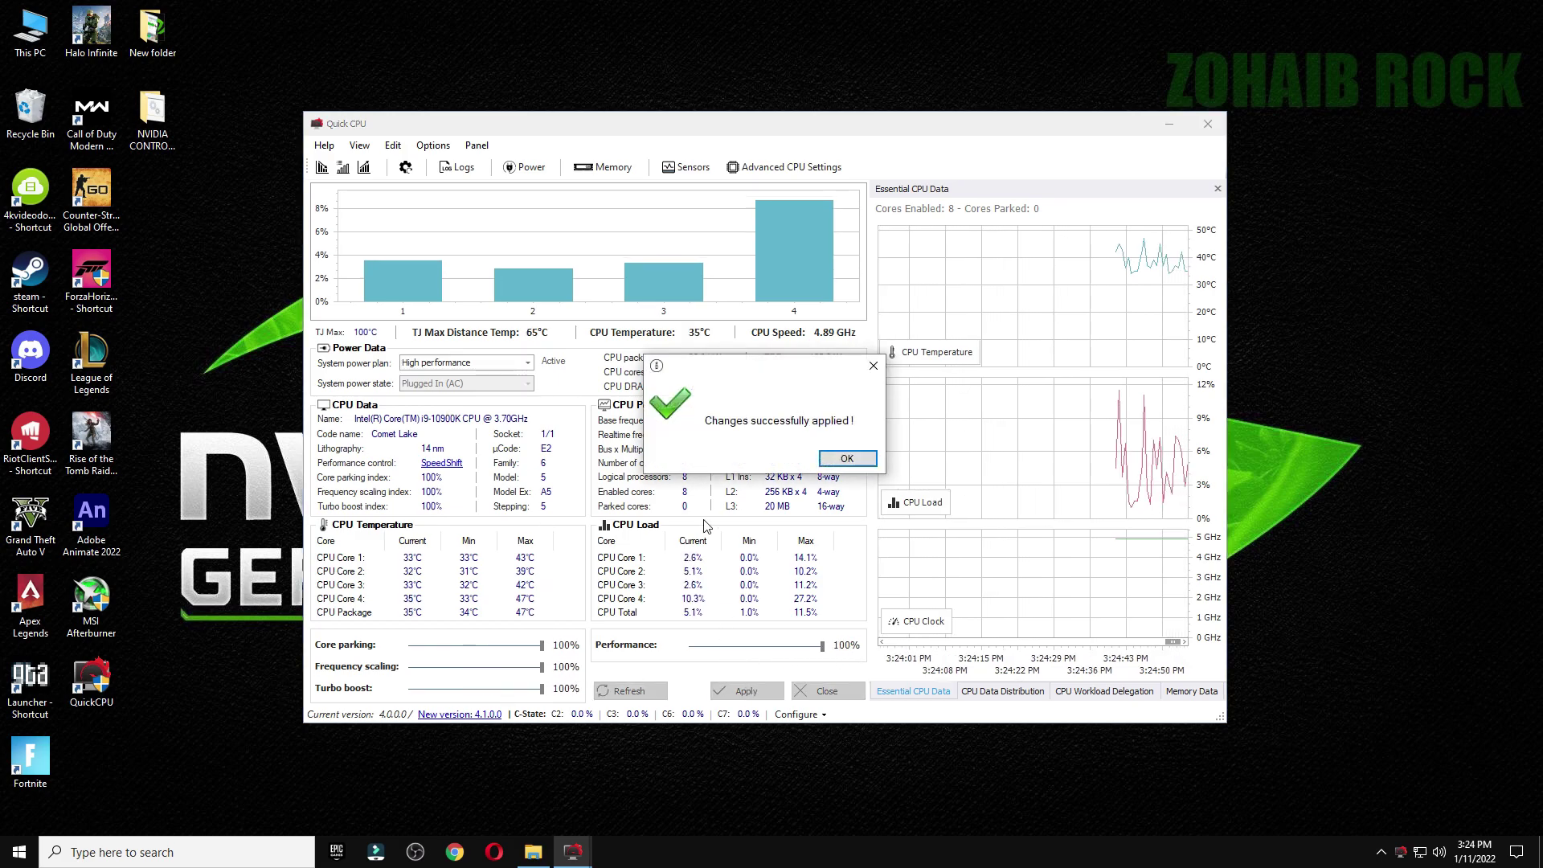
click(844, 458)
click(1209, 133)
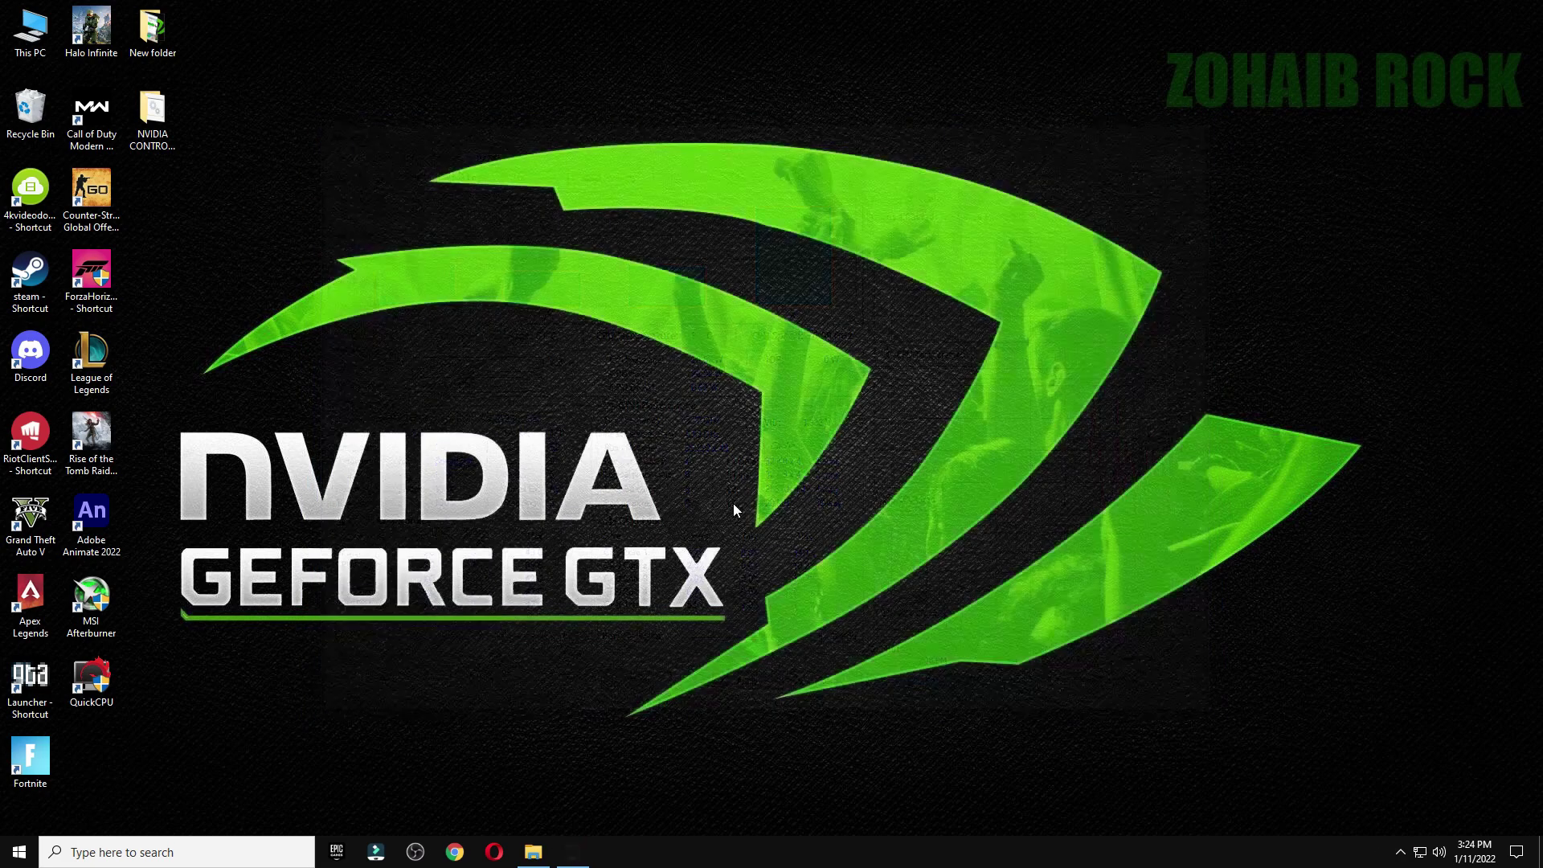
Search Windows for power and open the advanced power settings of the High performance plan.
click(177, 852)
text(power)
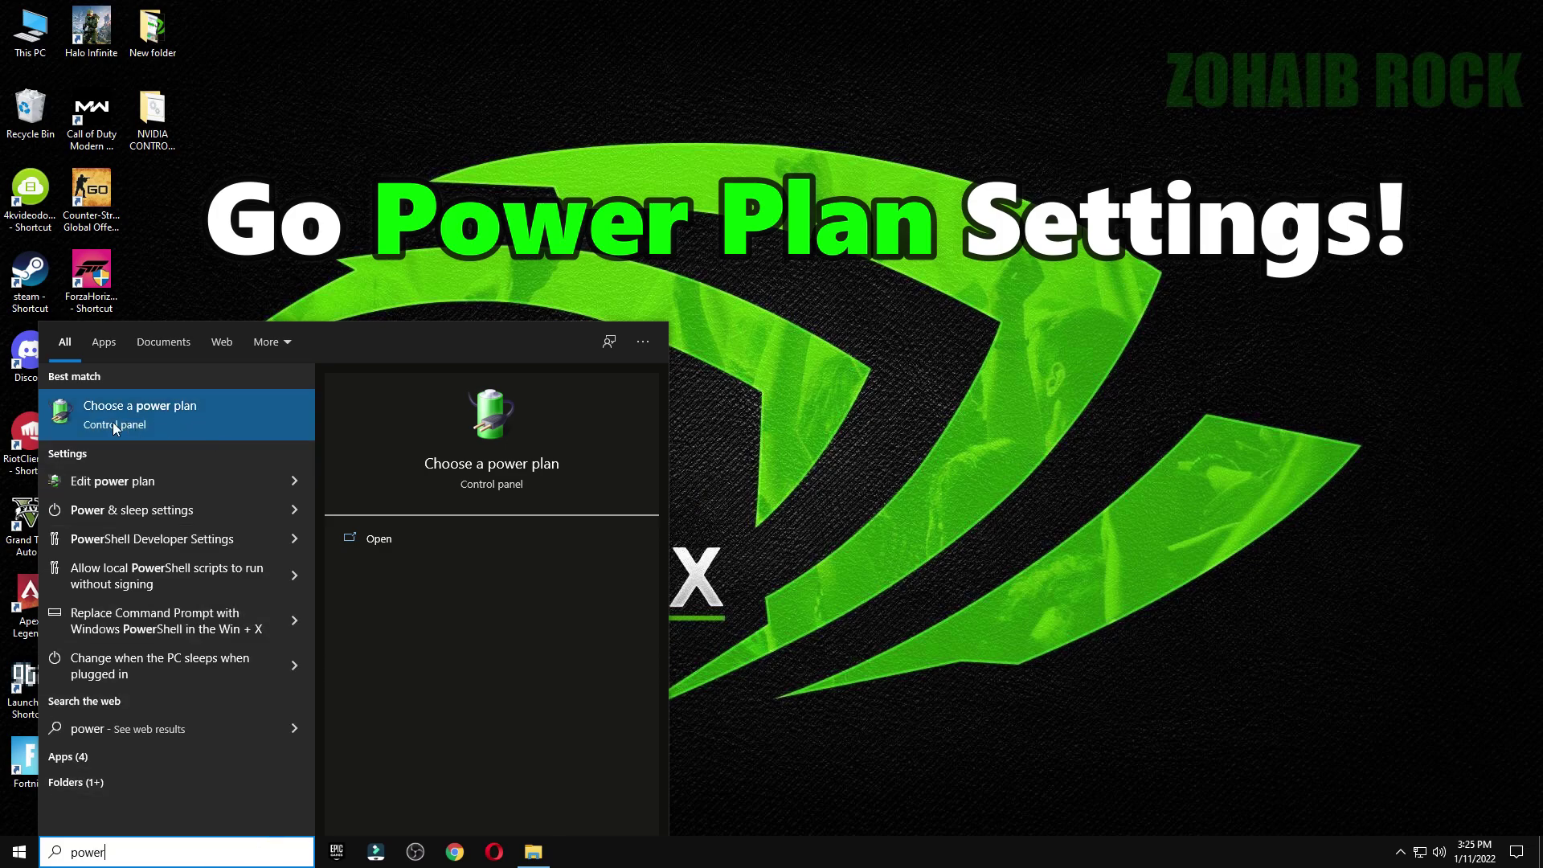
click(180, 413)
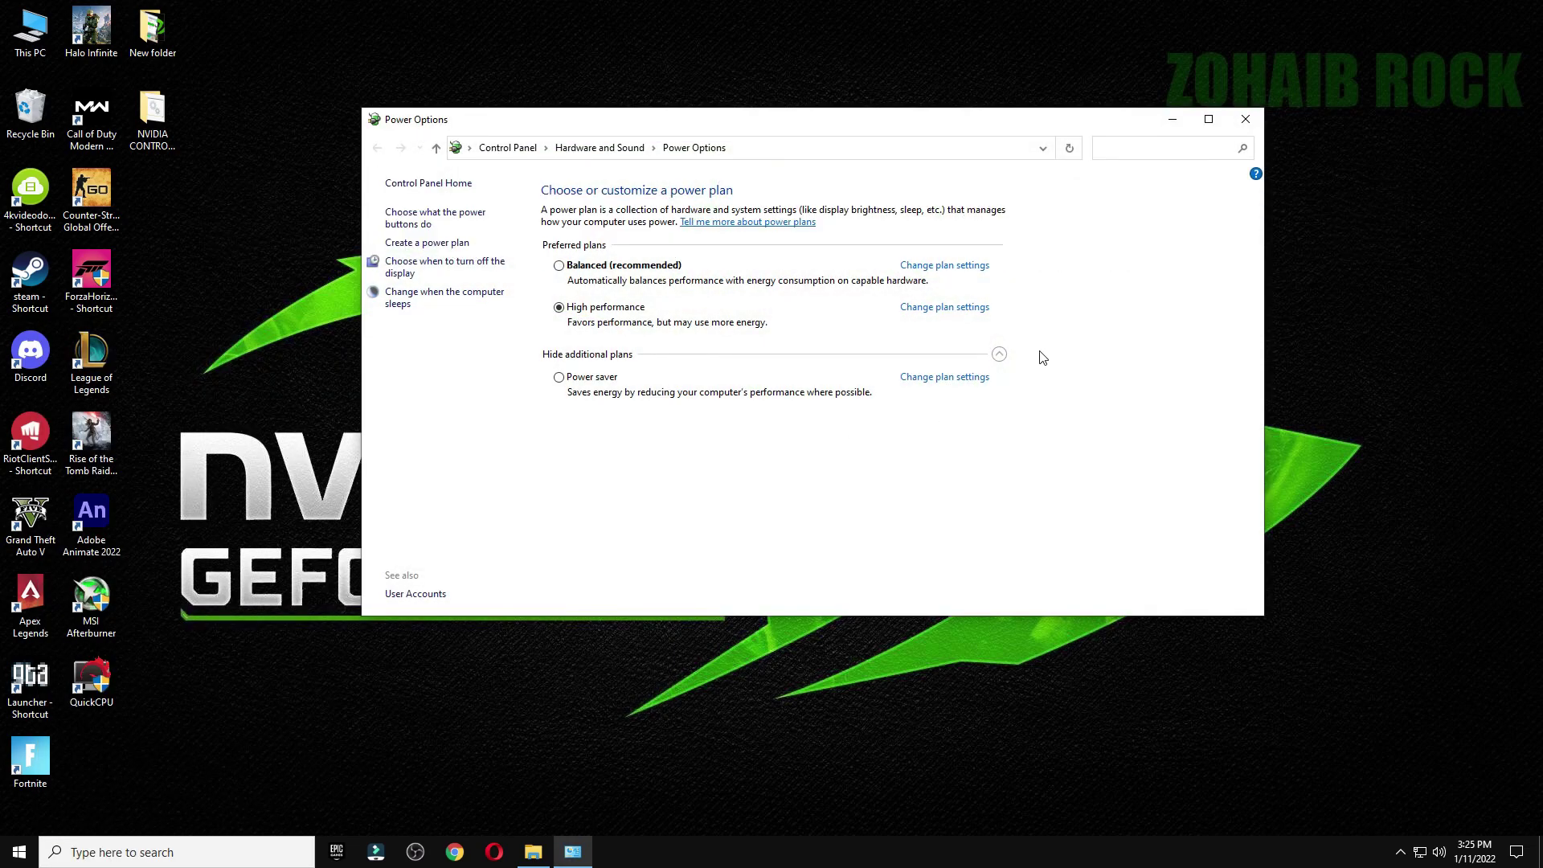
click(1000, 354)
click(943, 354)
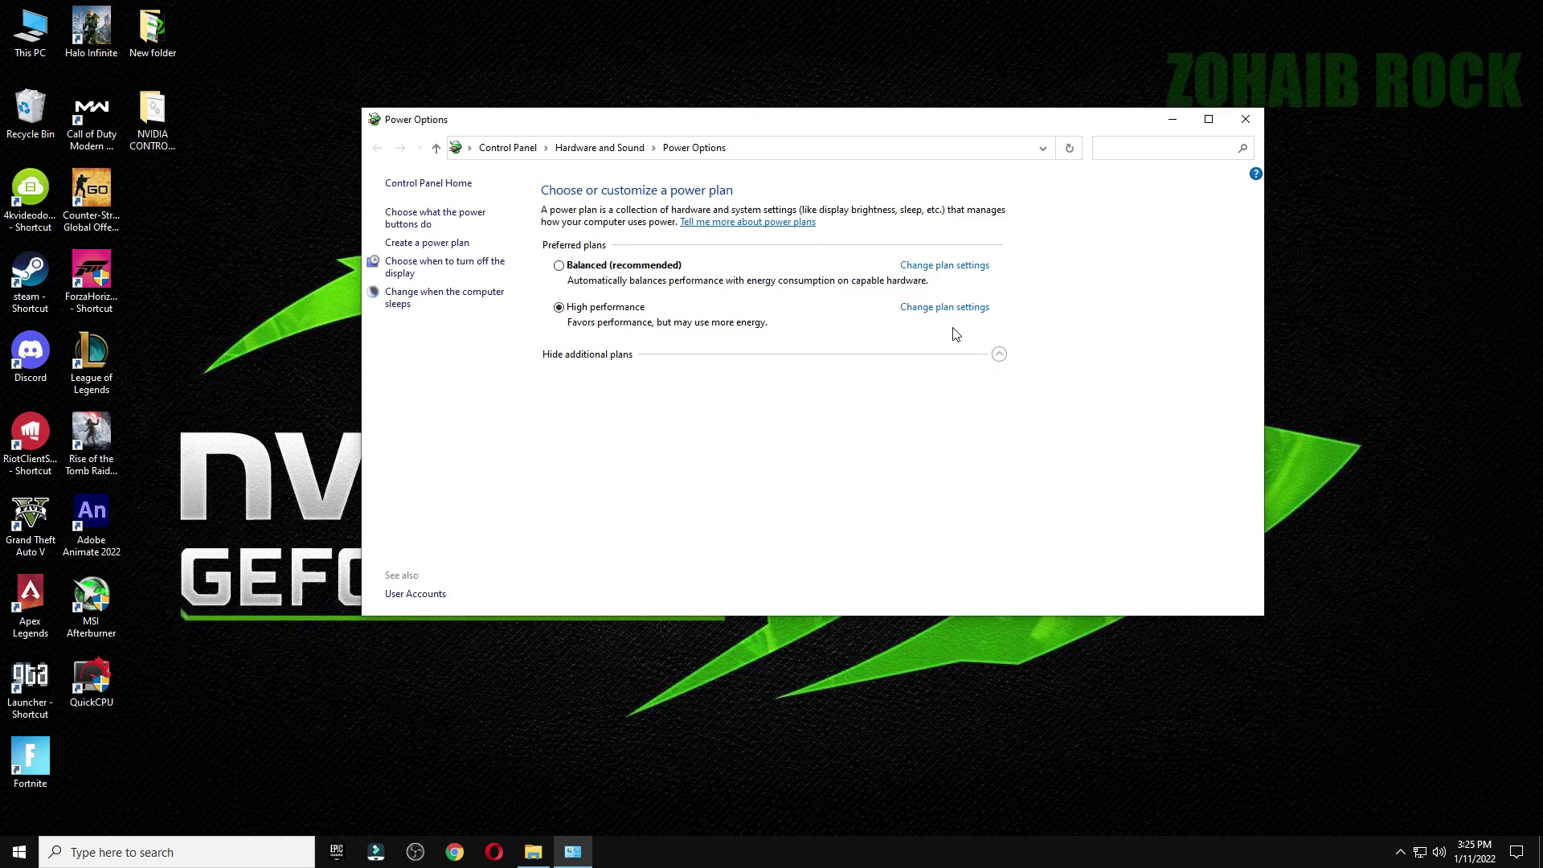
click(953, 308)
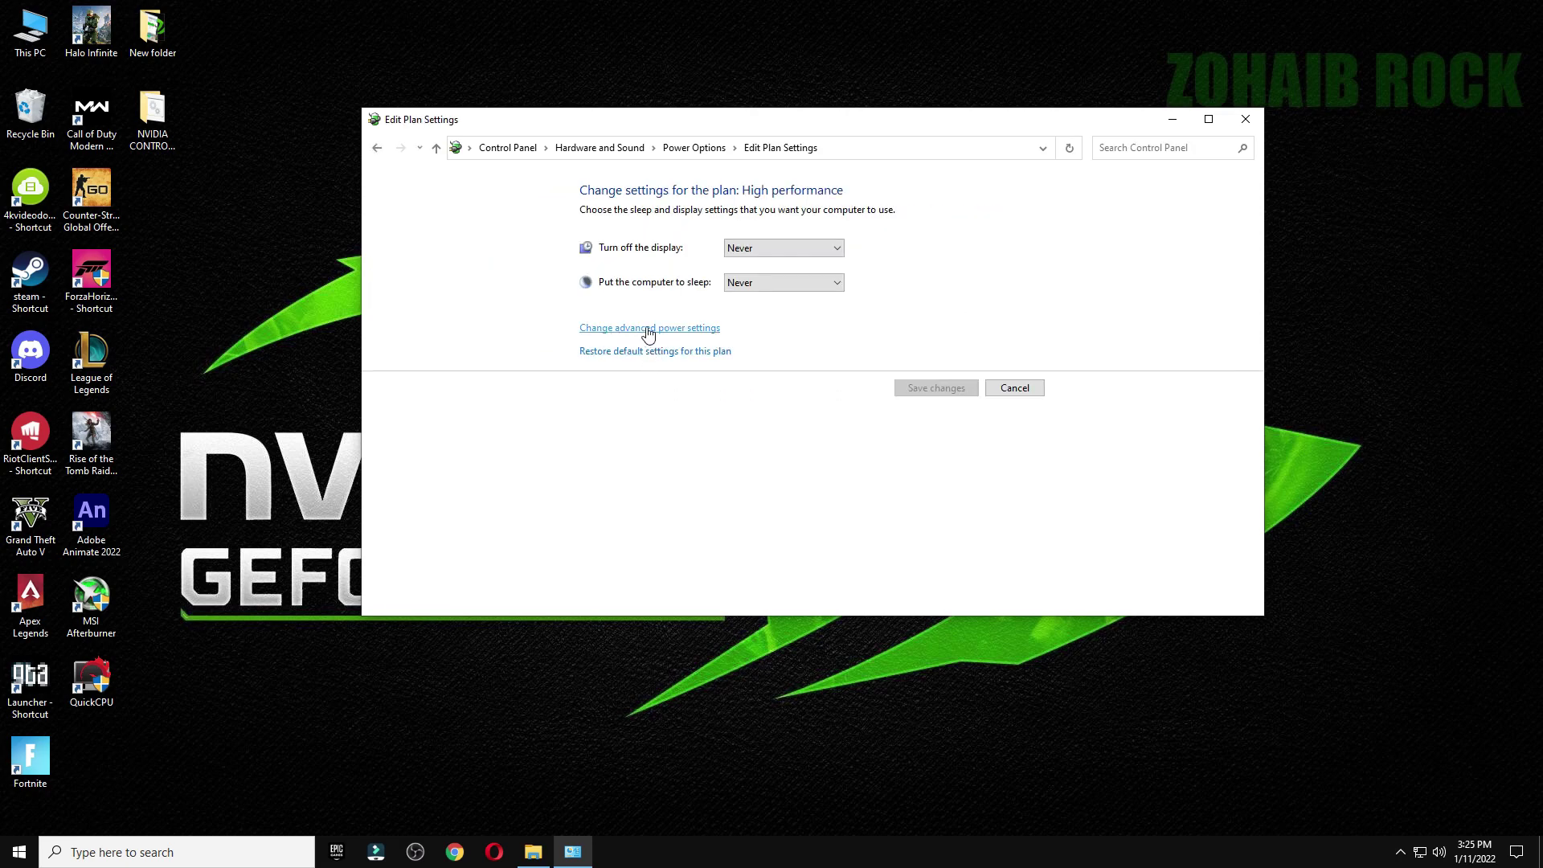
click(674, 329)
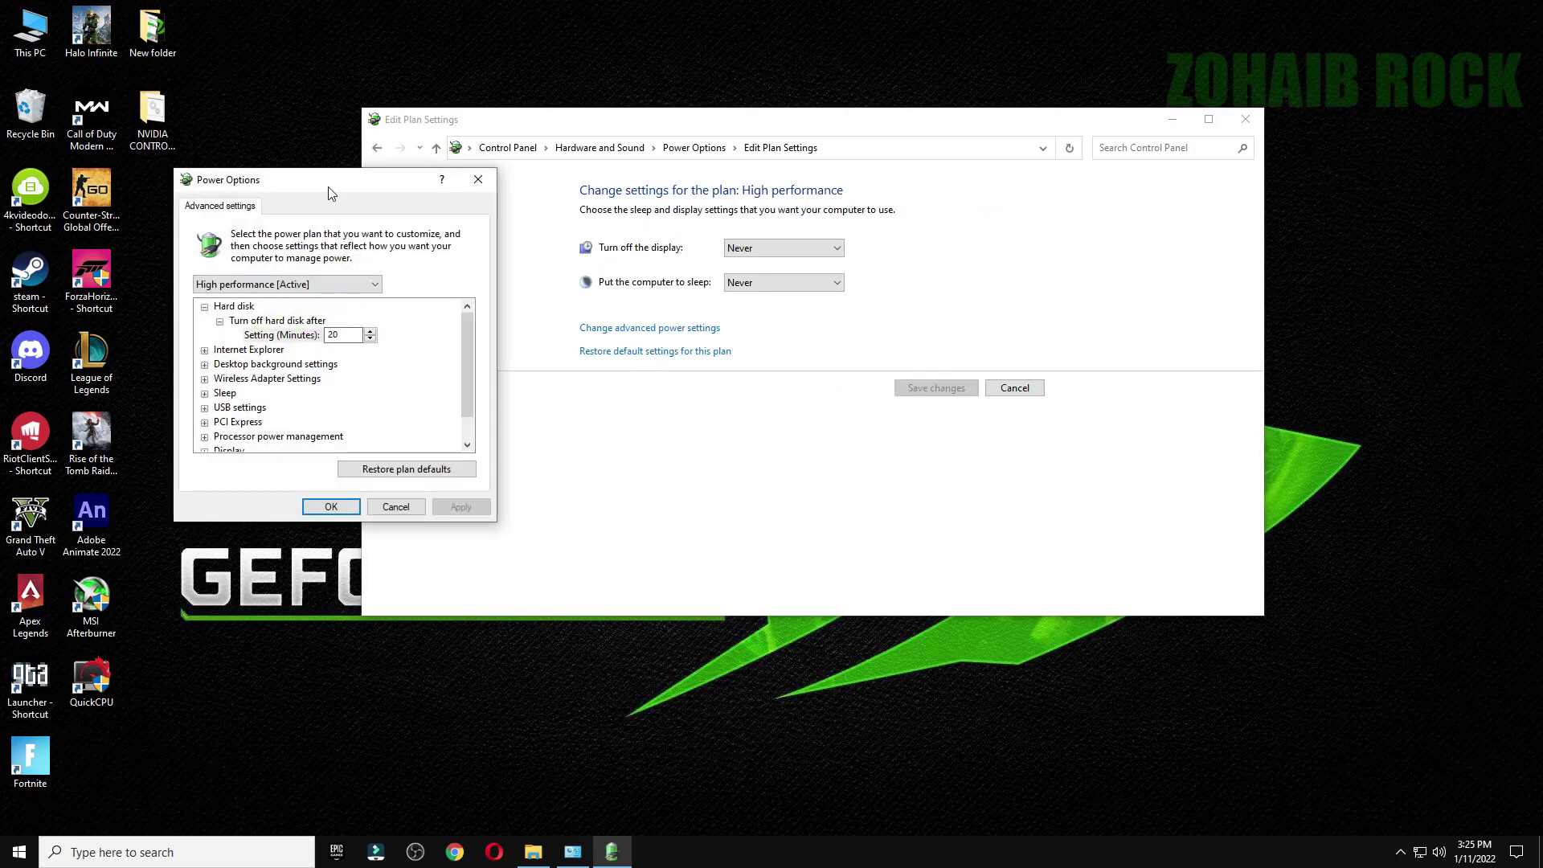
Check the Turn off hard disk after setting under Hard disk in the advanced power settings.
drag(331, 193, 308, 147)
click(201, 260)
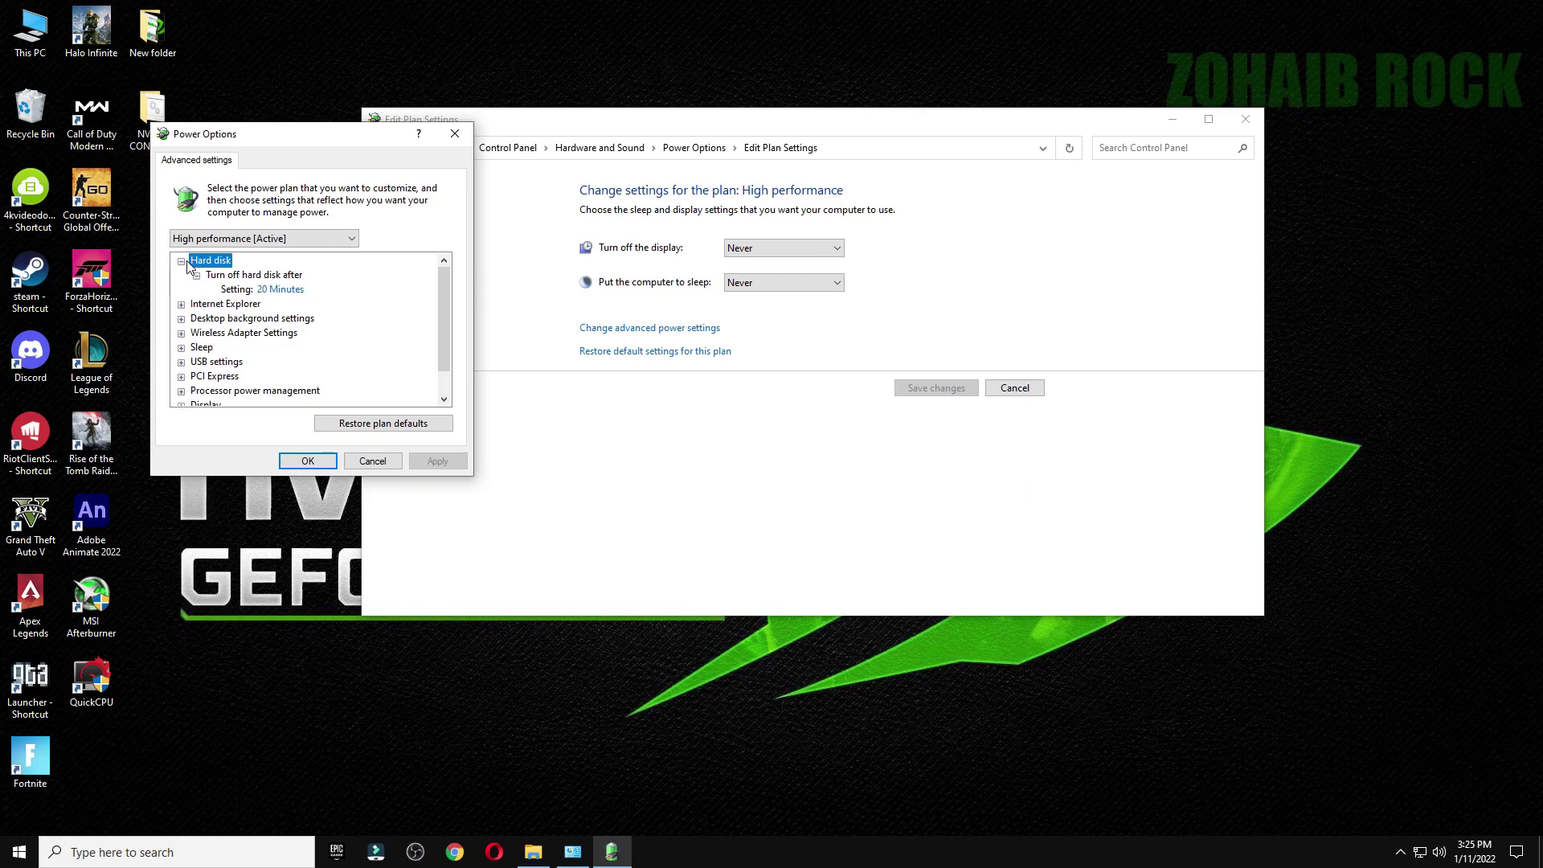
click(273, 290)
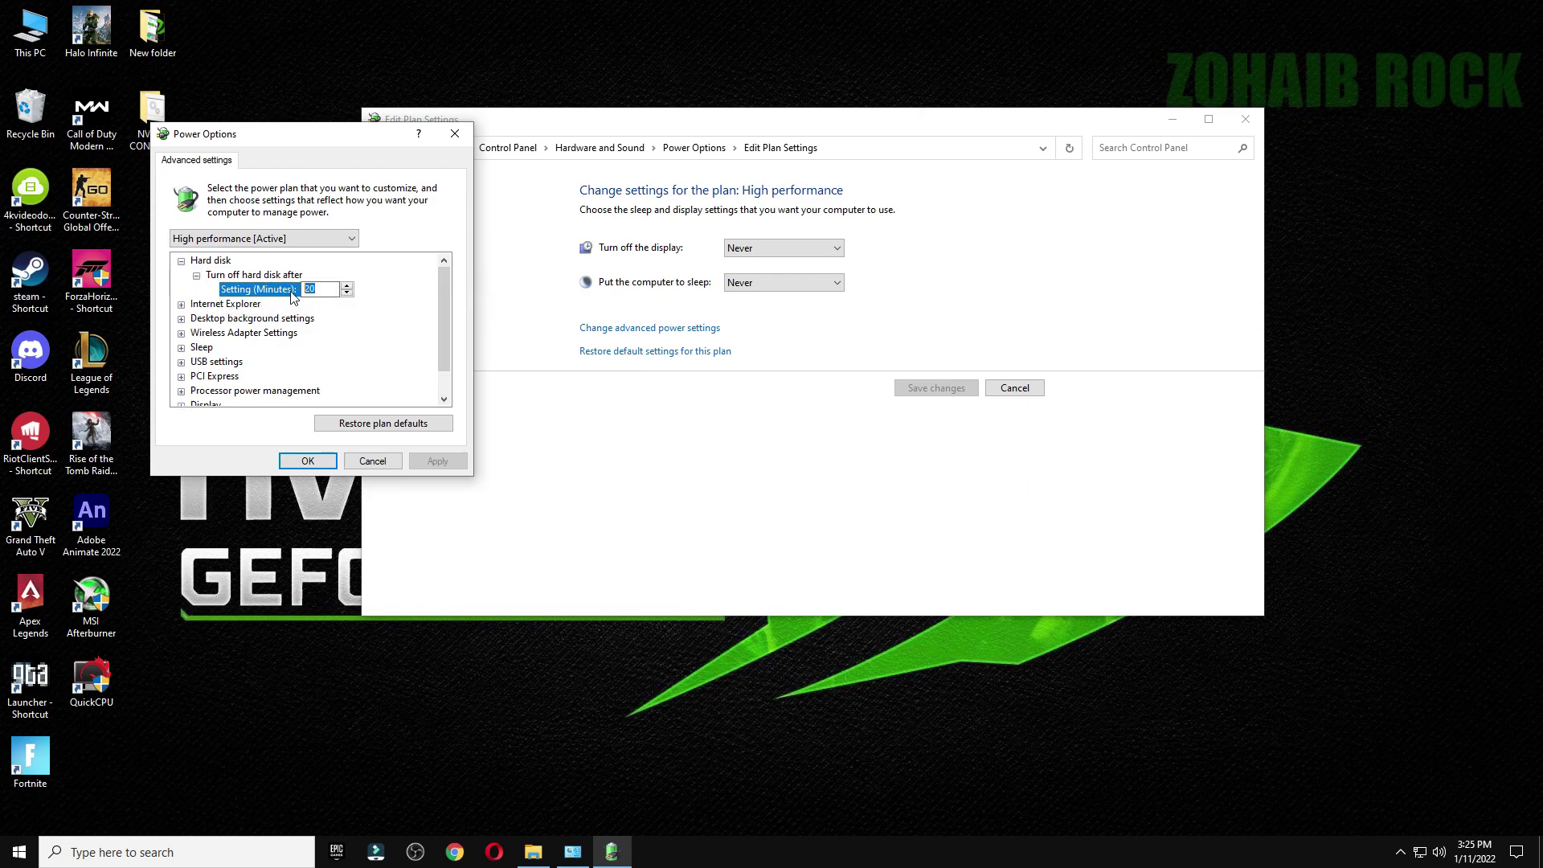
Set the Power Saving Mode under Wireless Adapter Settings to Maximum Performance, confirm, and close the Power Options window.
click(240, 334)
click(182, 333)
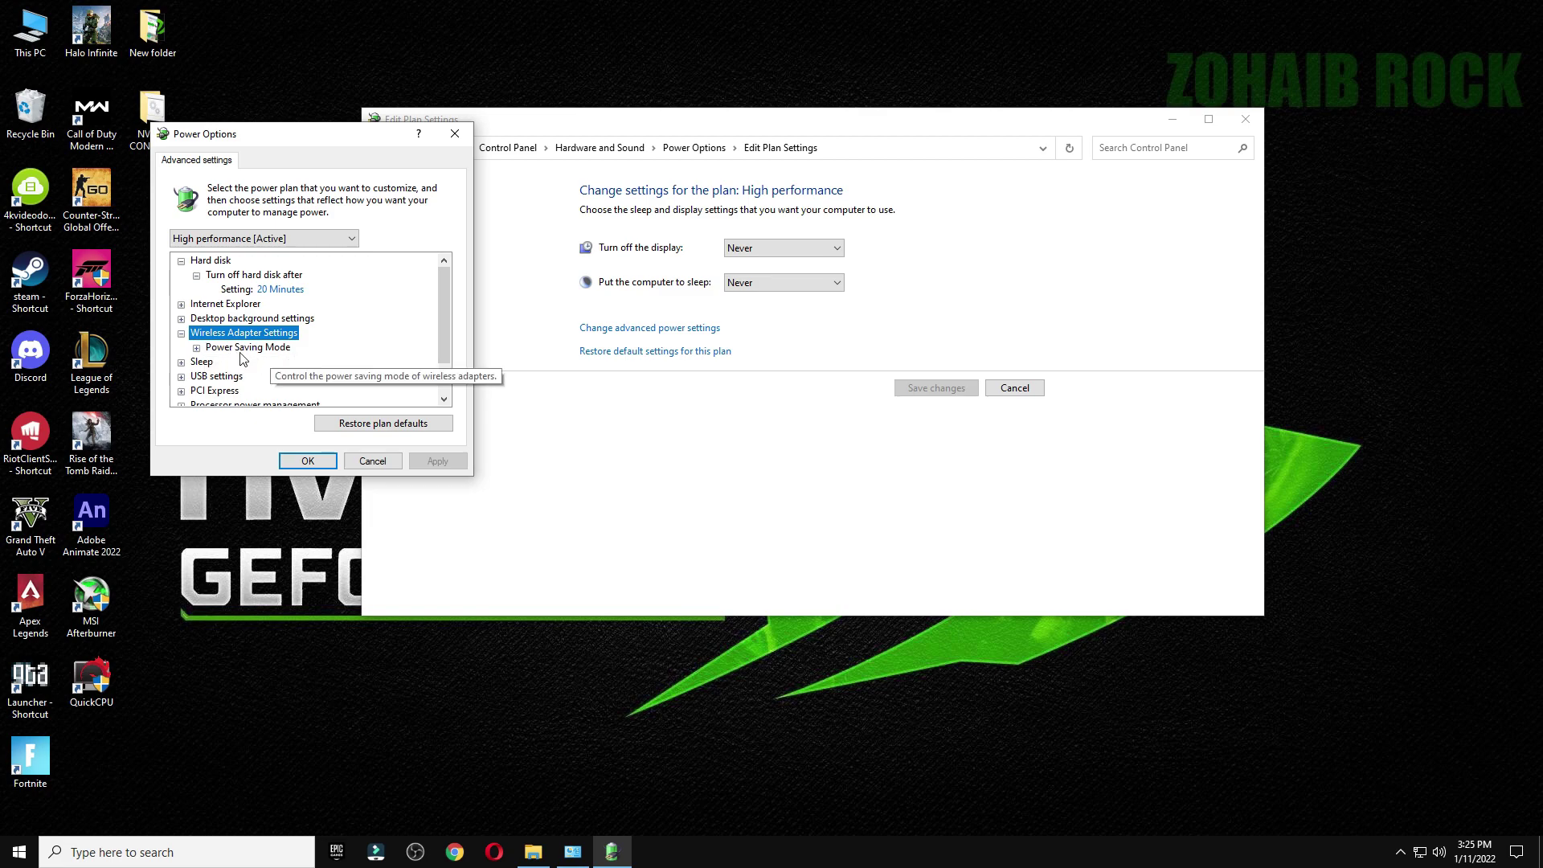
click(257, 347)
click(196, 348)
click(336, 362)
click(346, 363)
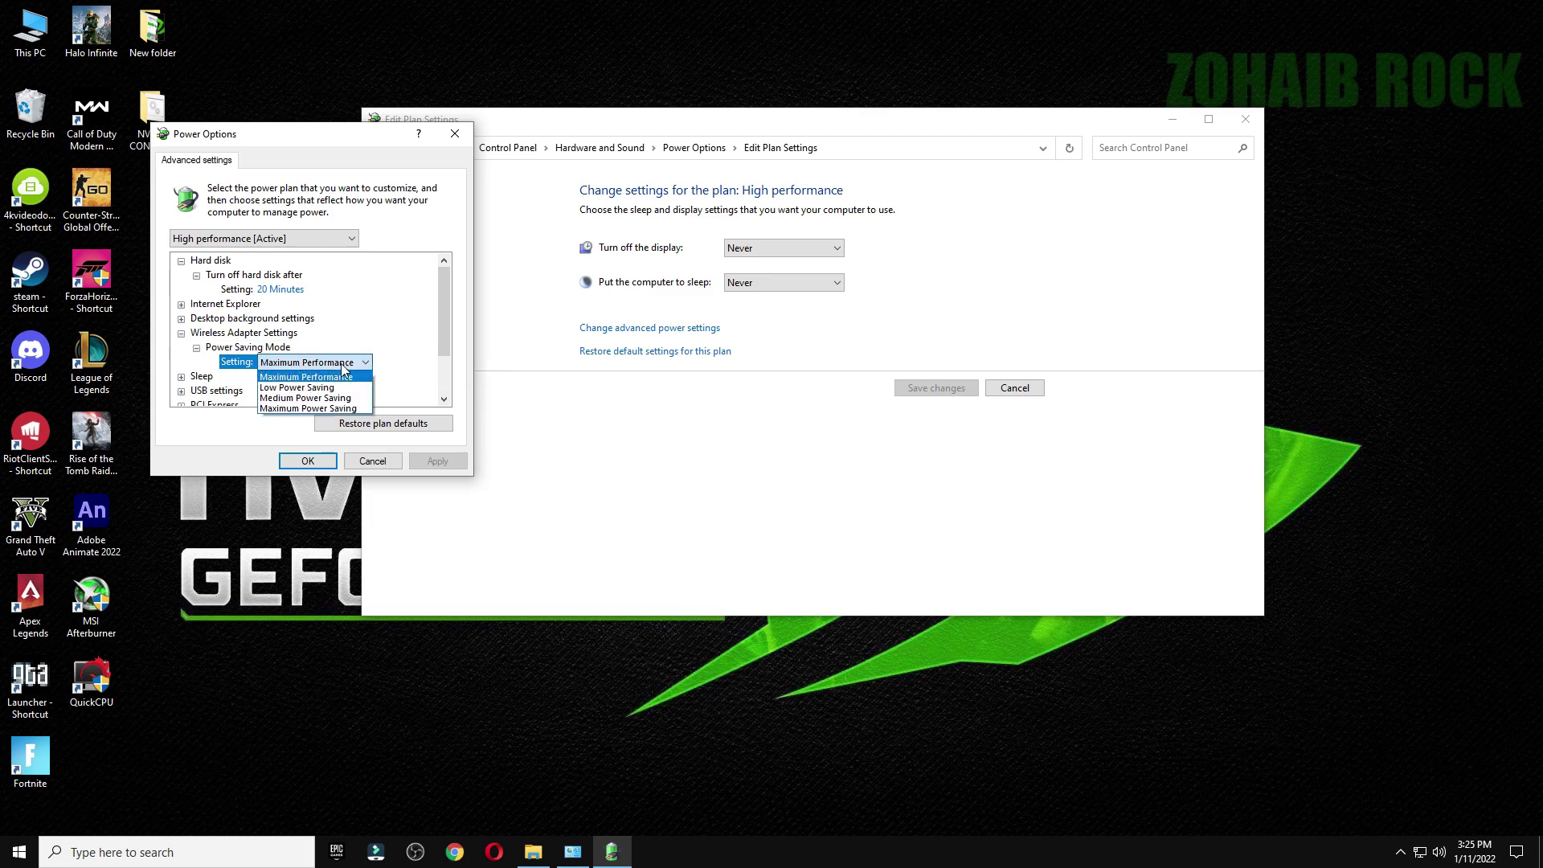
click(322, 378)
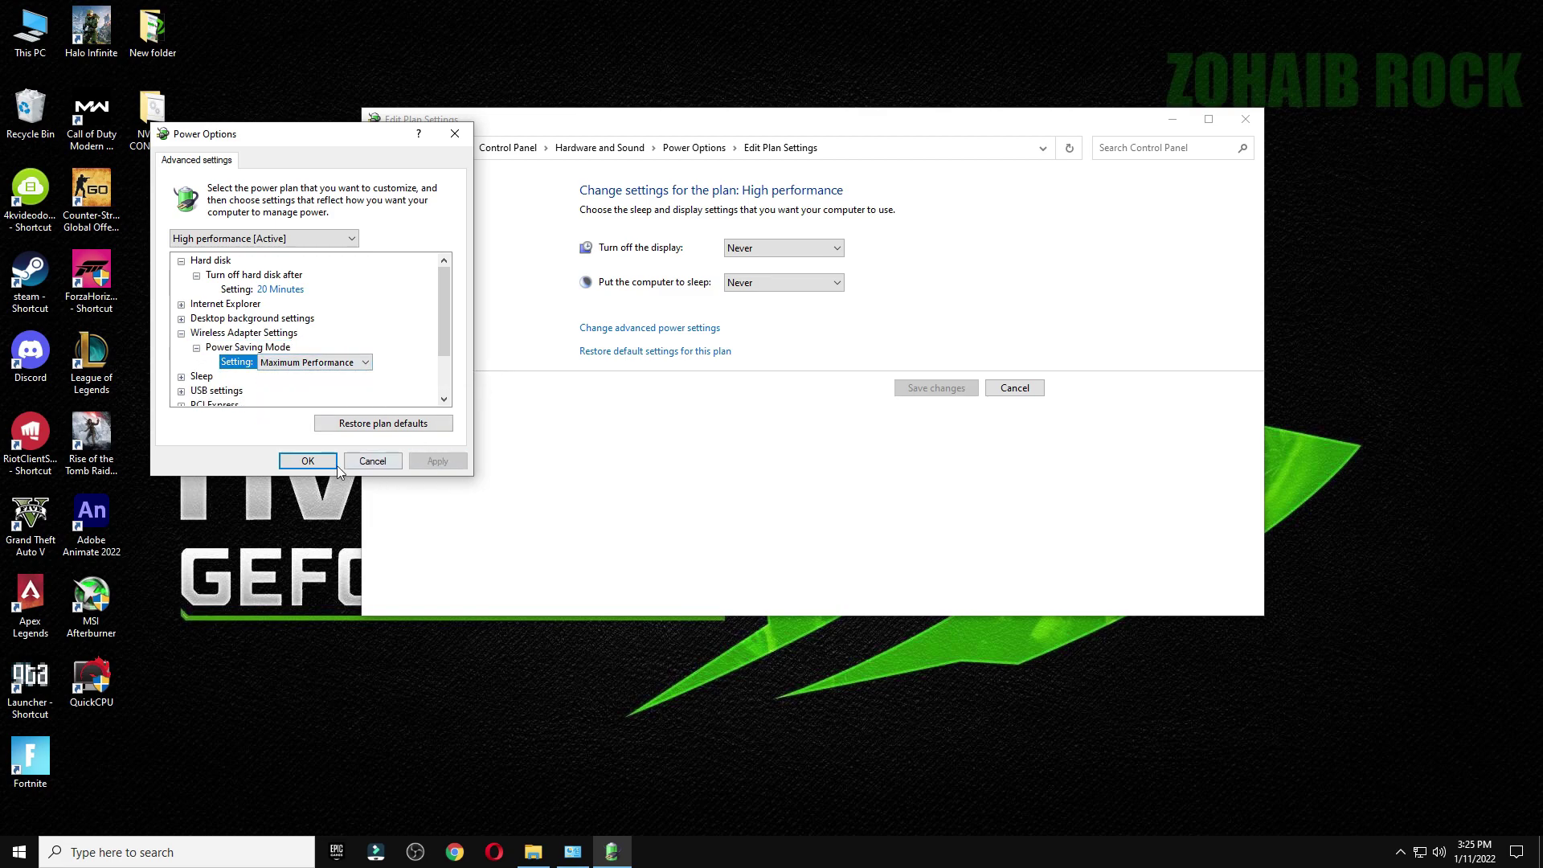
click(306, 461)
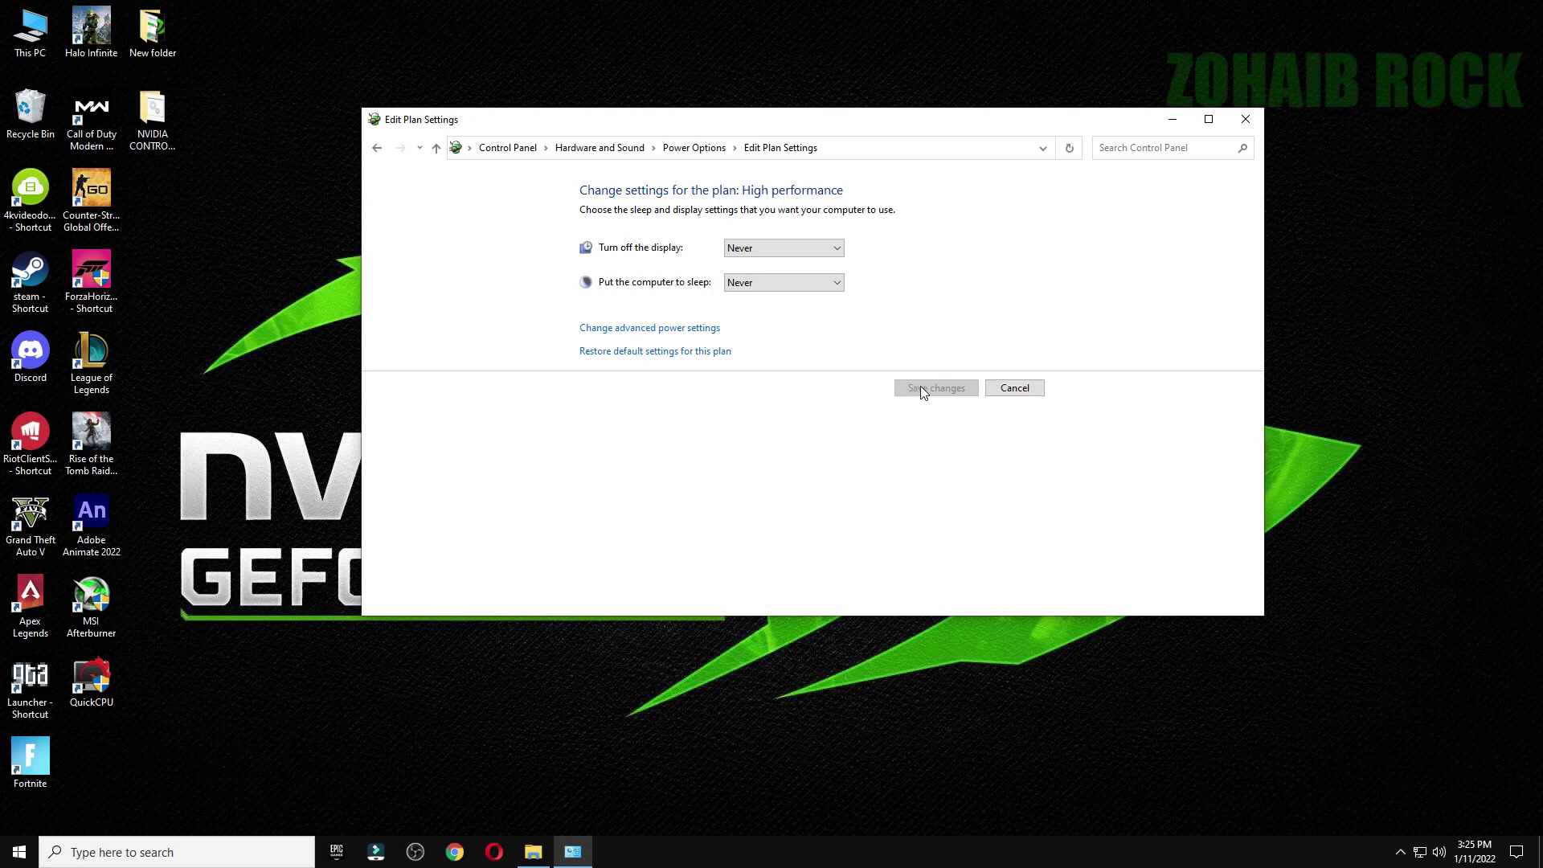
click(1027, 390)
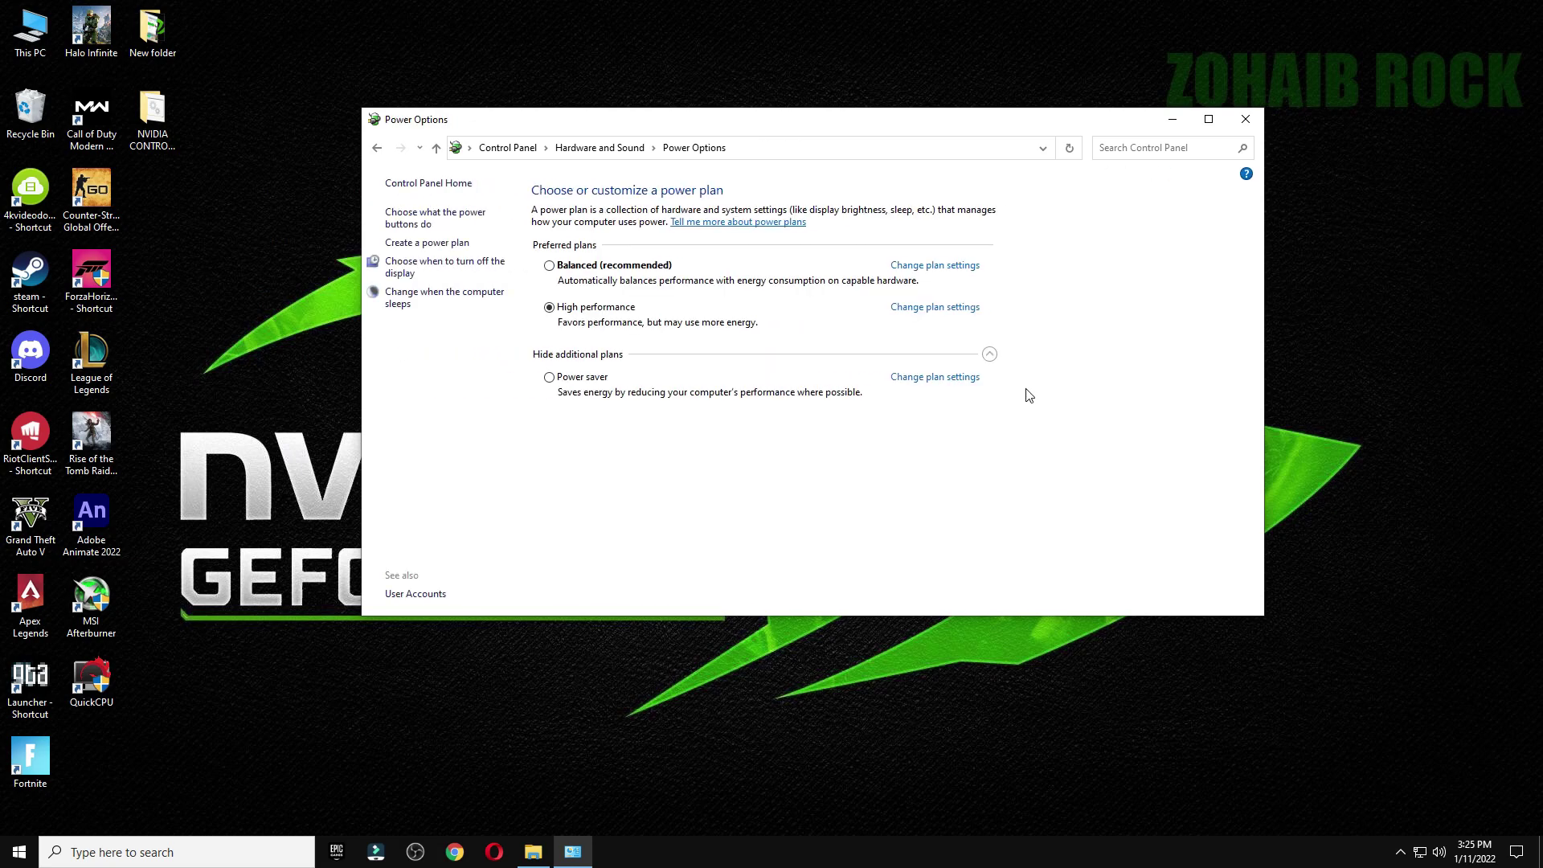
click(1244, 119)
click(691, 644)
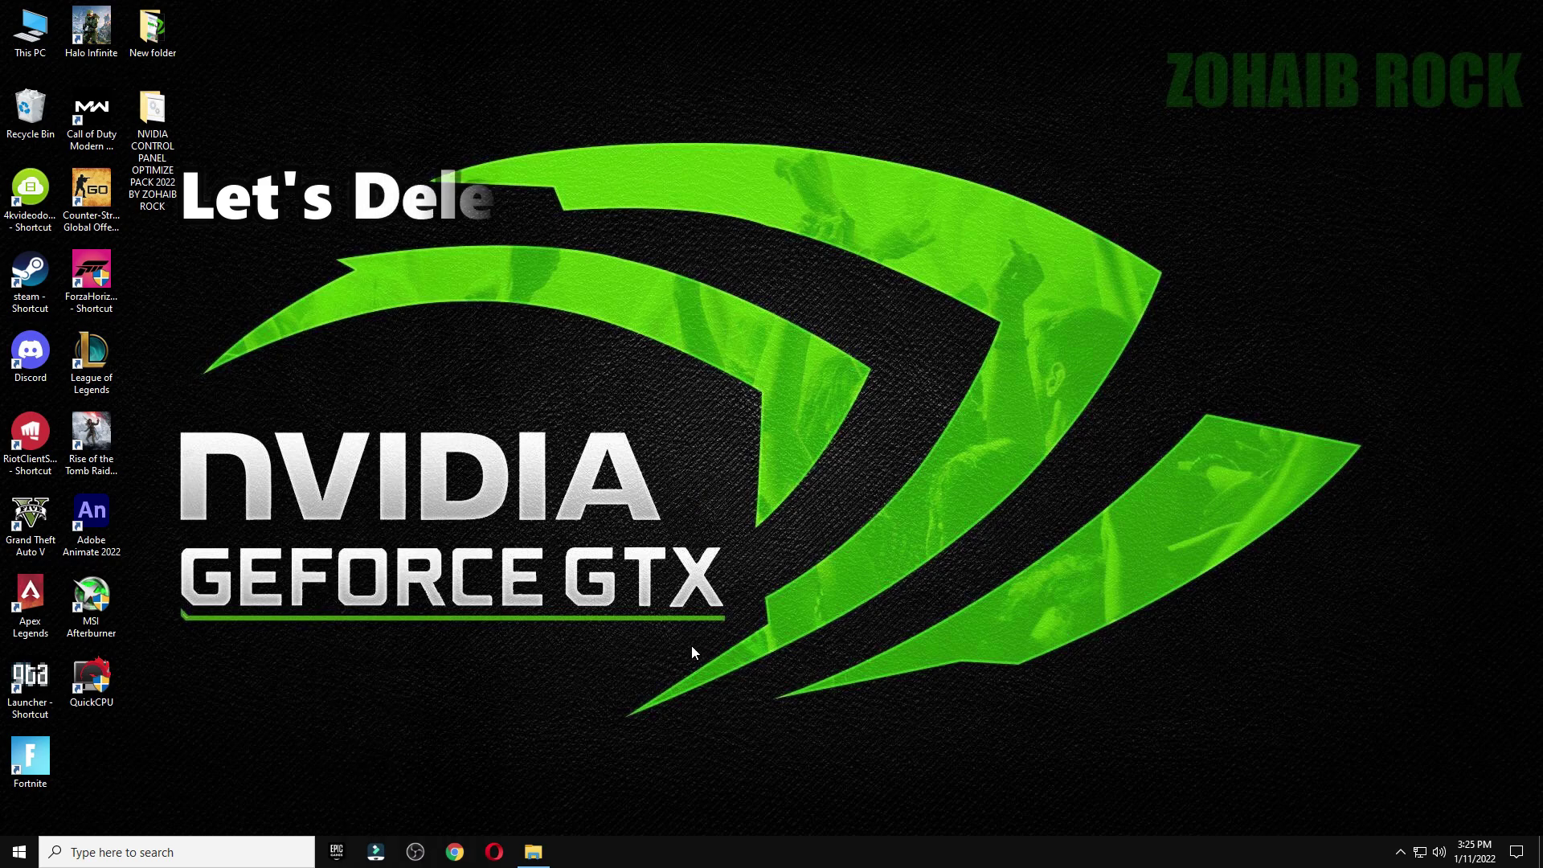
Open the temporary files folder by running %temp% from the Run dialog.
key(super)
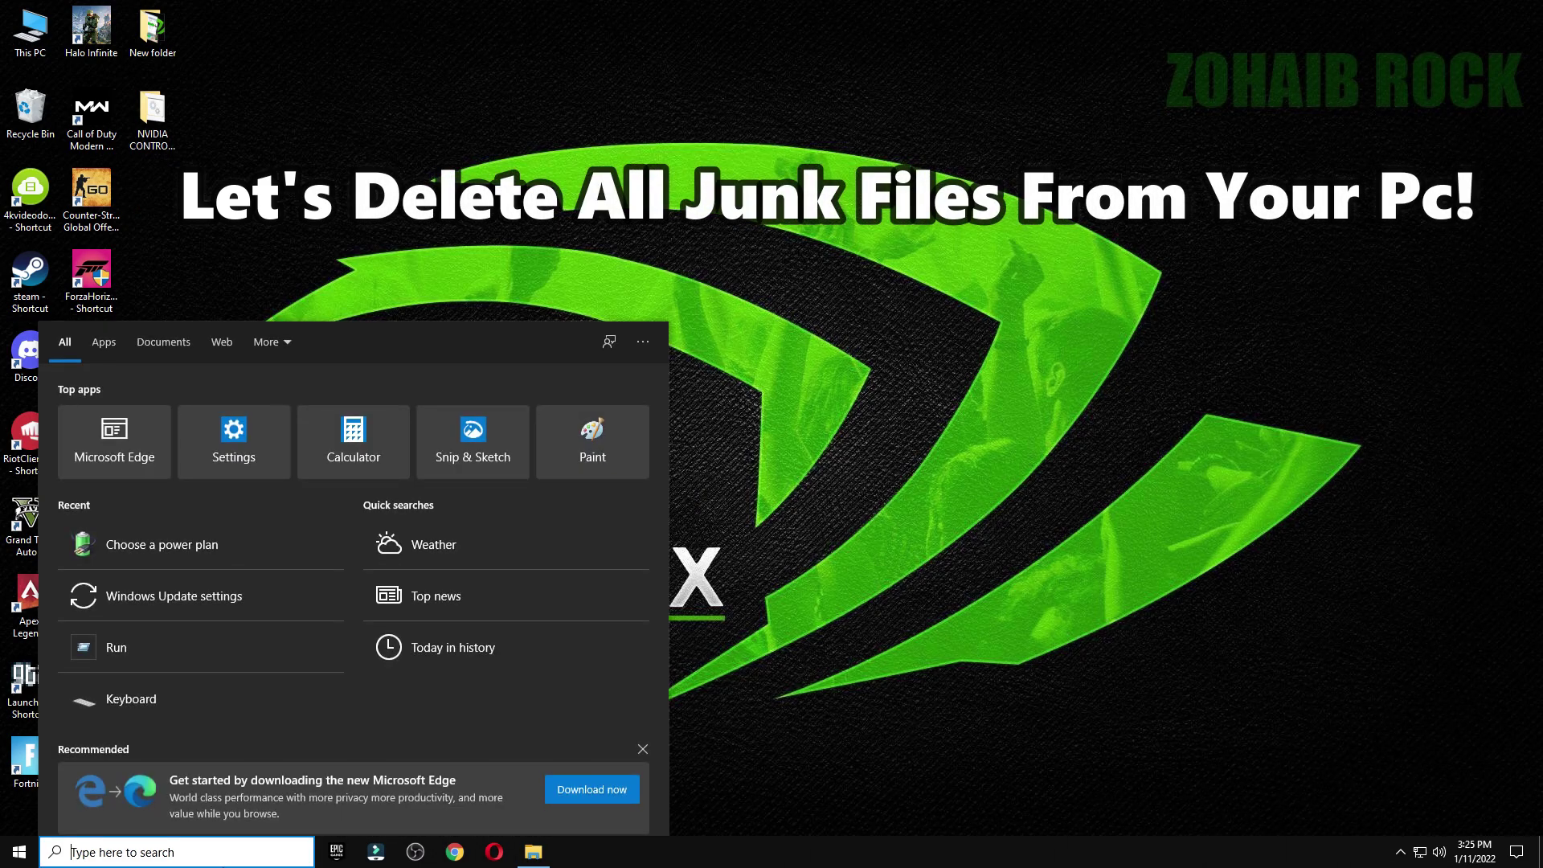
text(run)
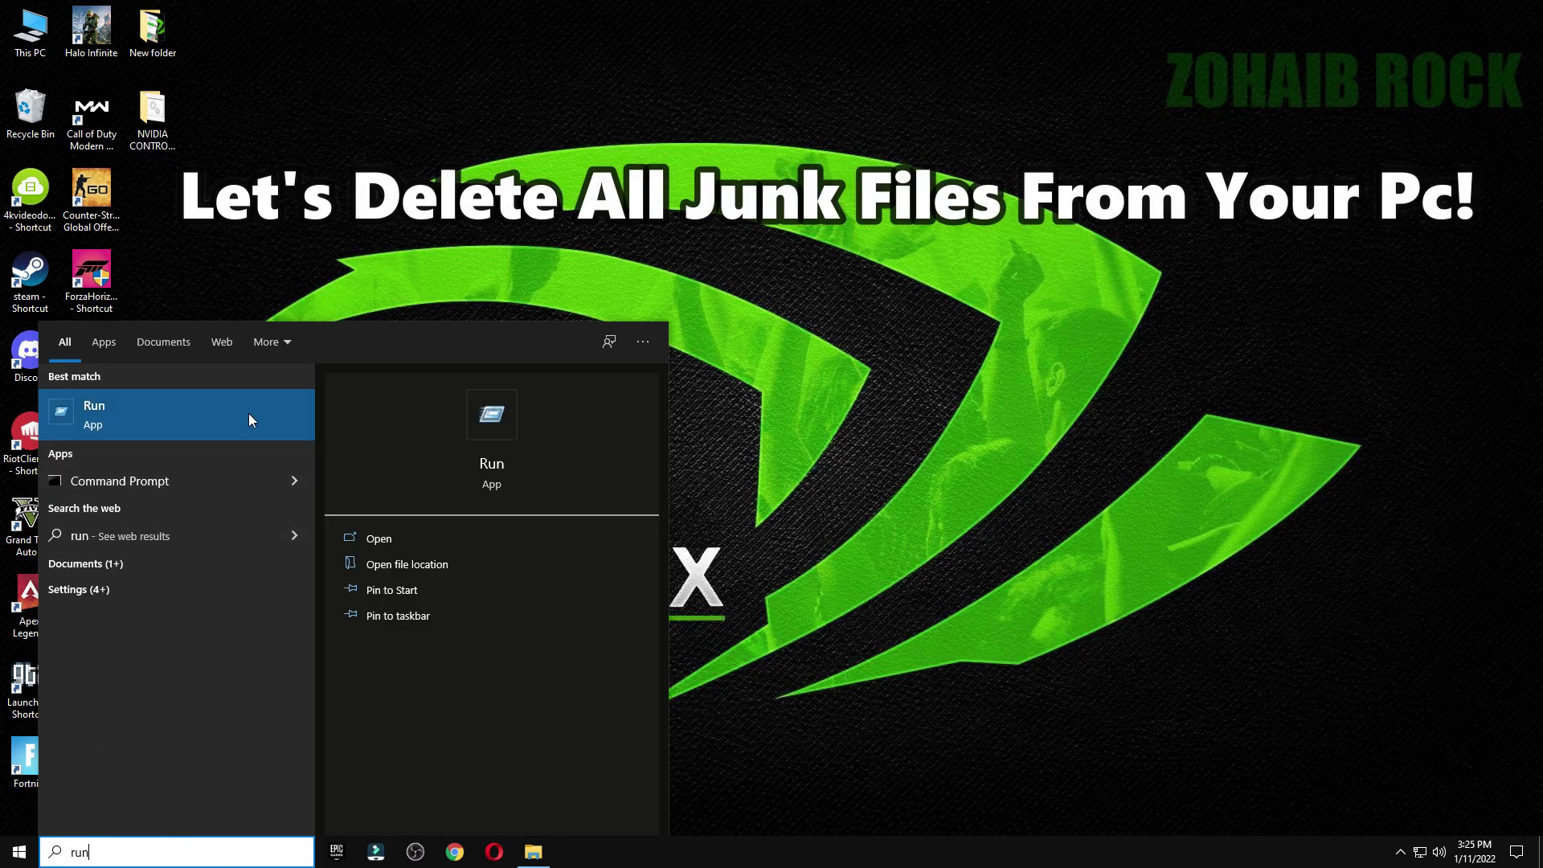
click(215, 419)
drag(225, 683, 829, 281)
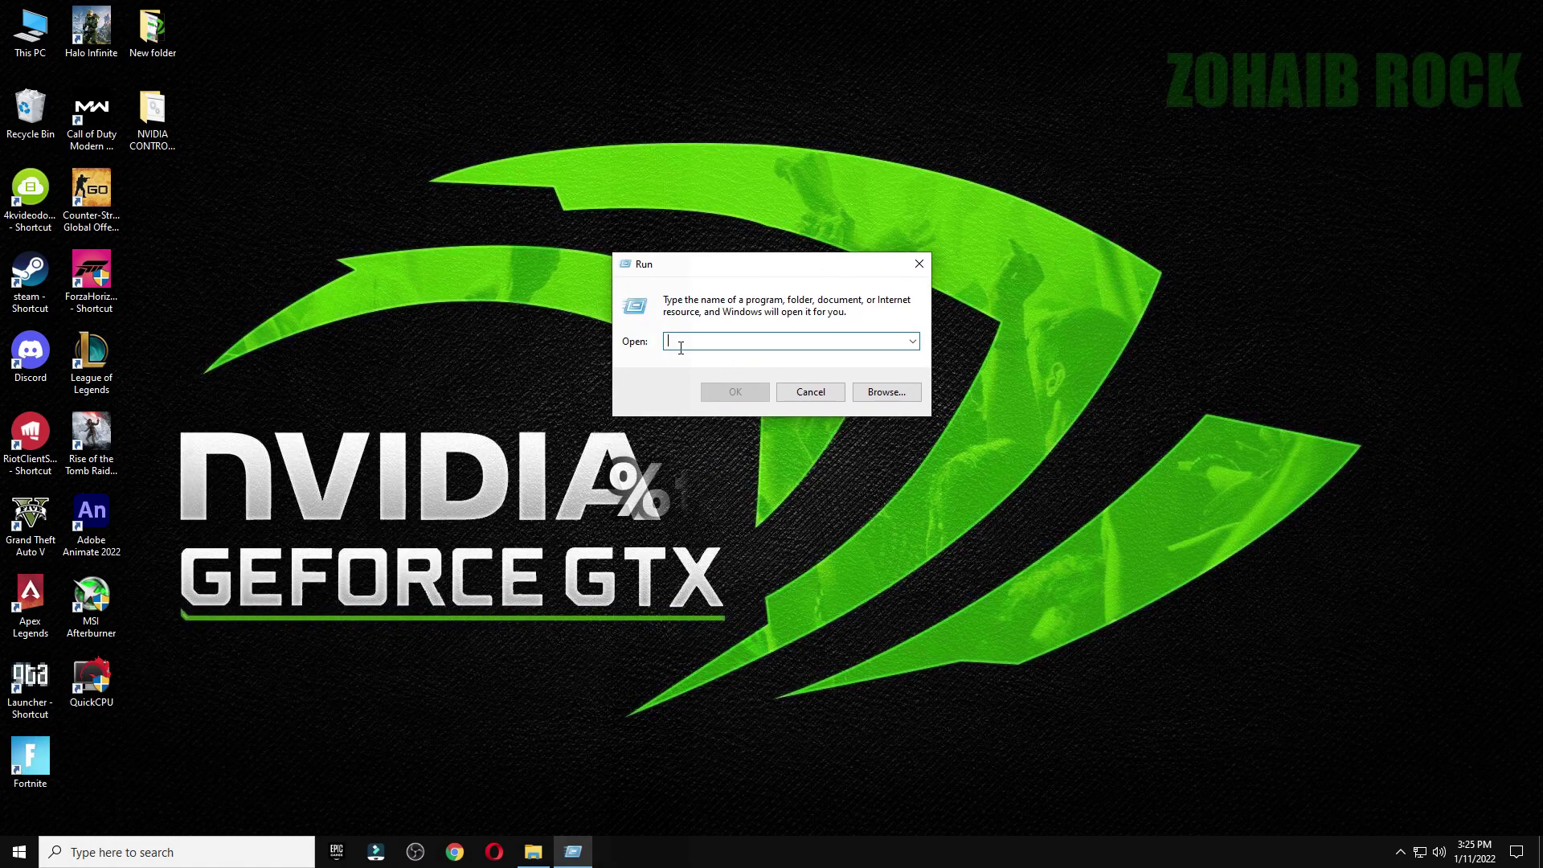
text(%temp%)
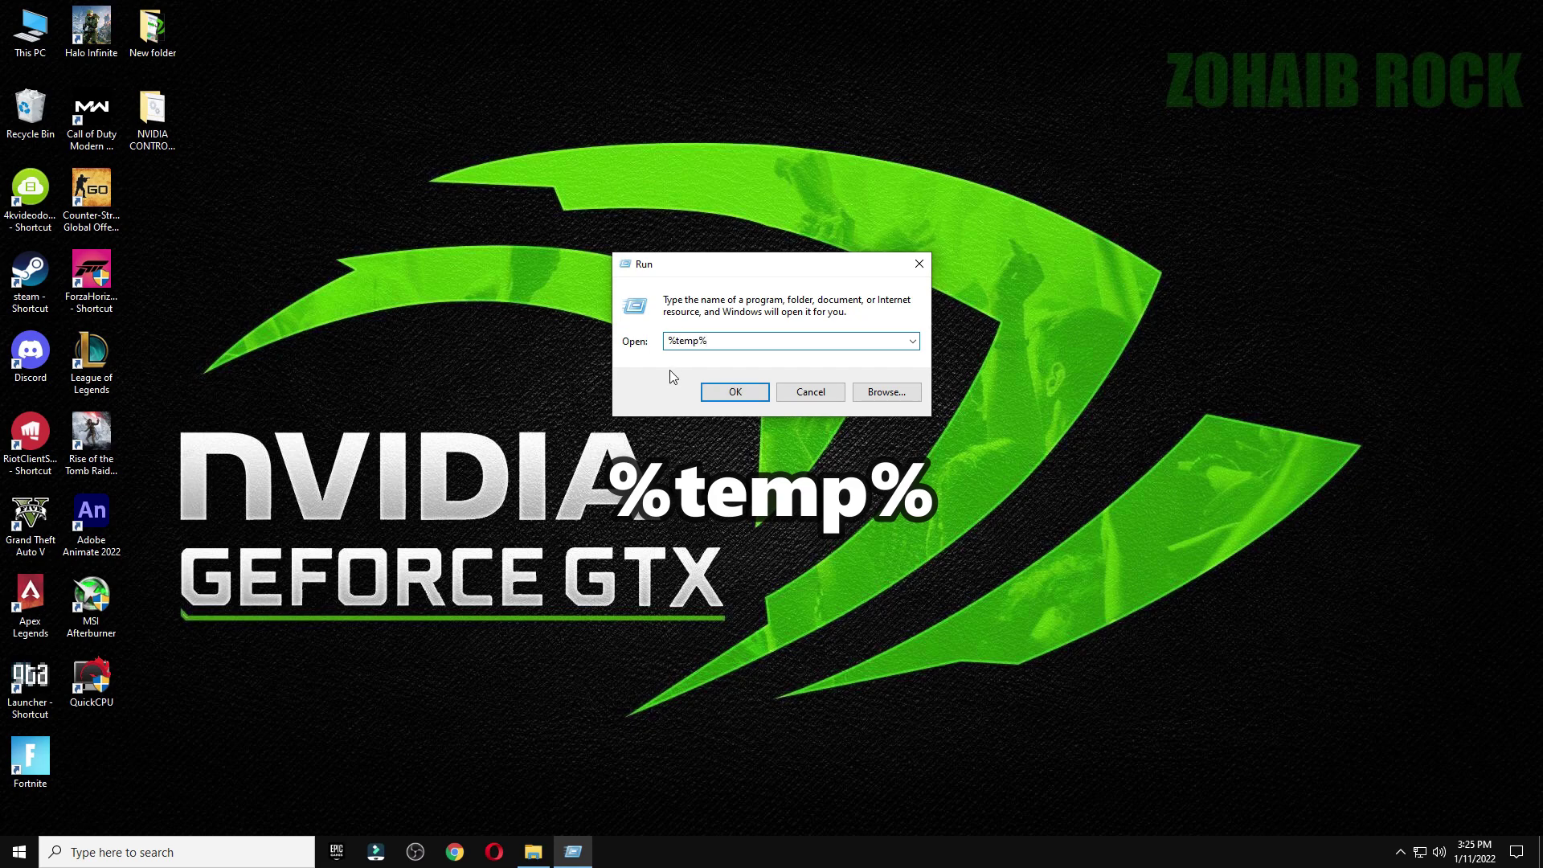
click(736, 391)
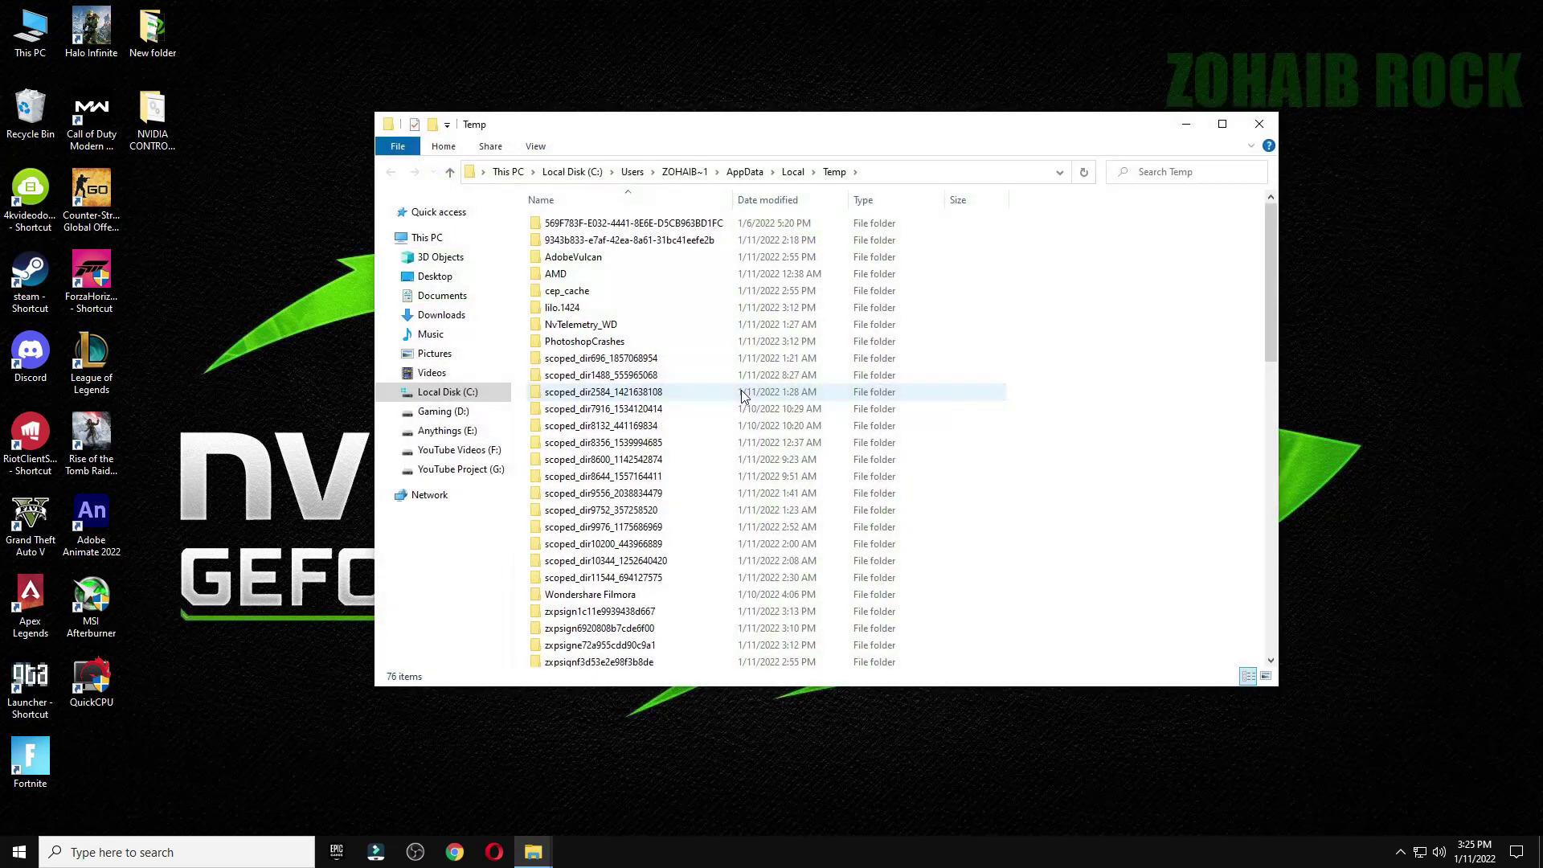
Delete all files and folders in the Temp folder and close its window.
key(ctrl+a)
right_click(592, 386)
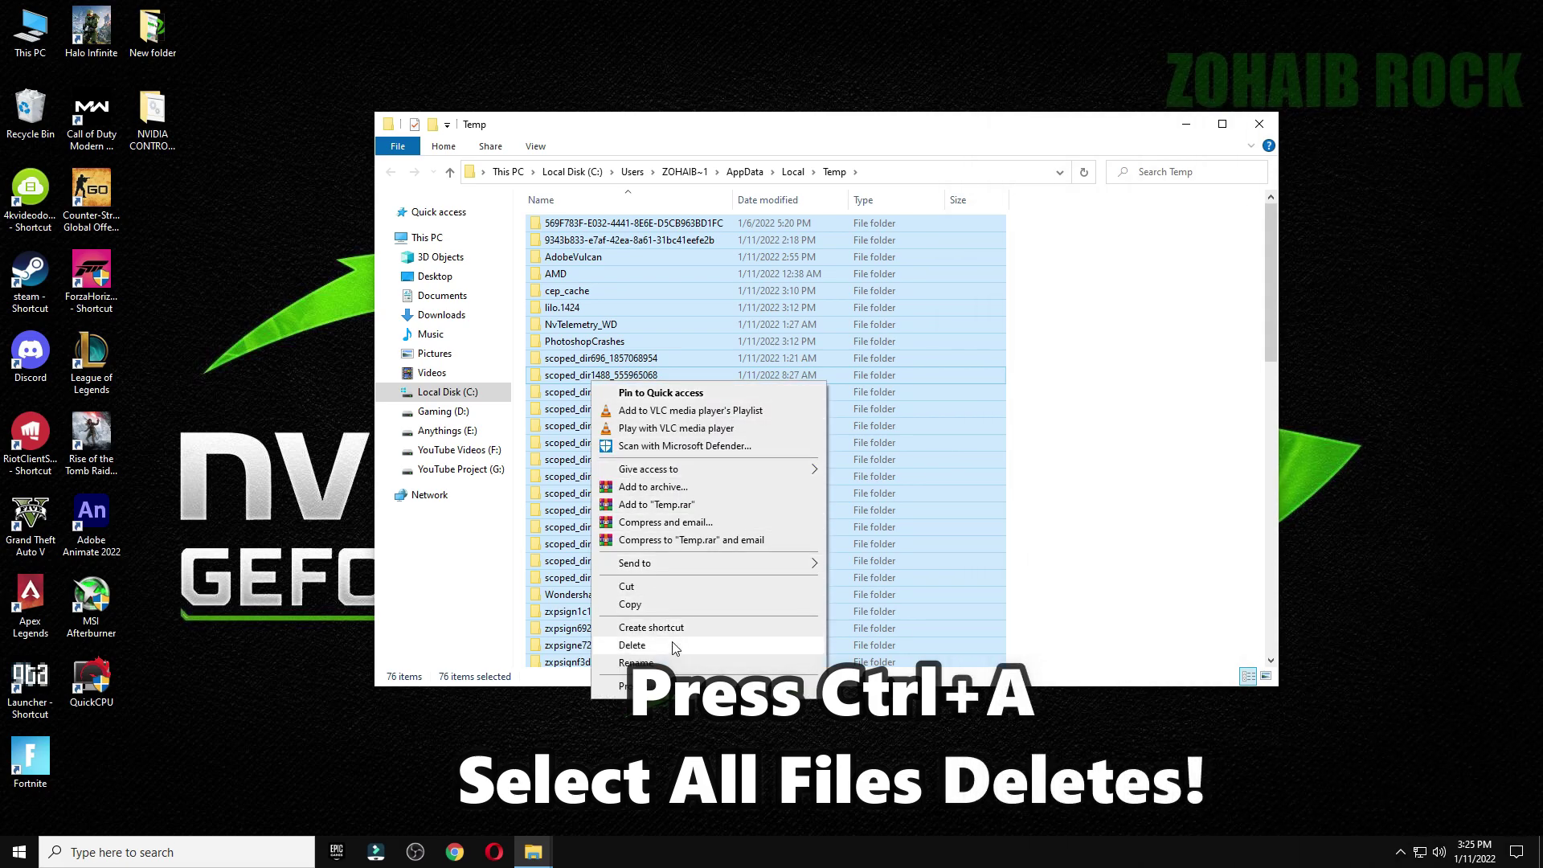
click(635, 647)
click(434, 387)
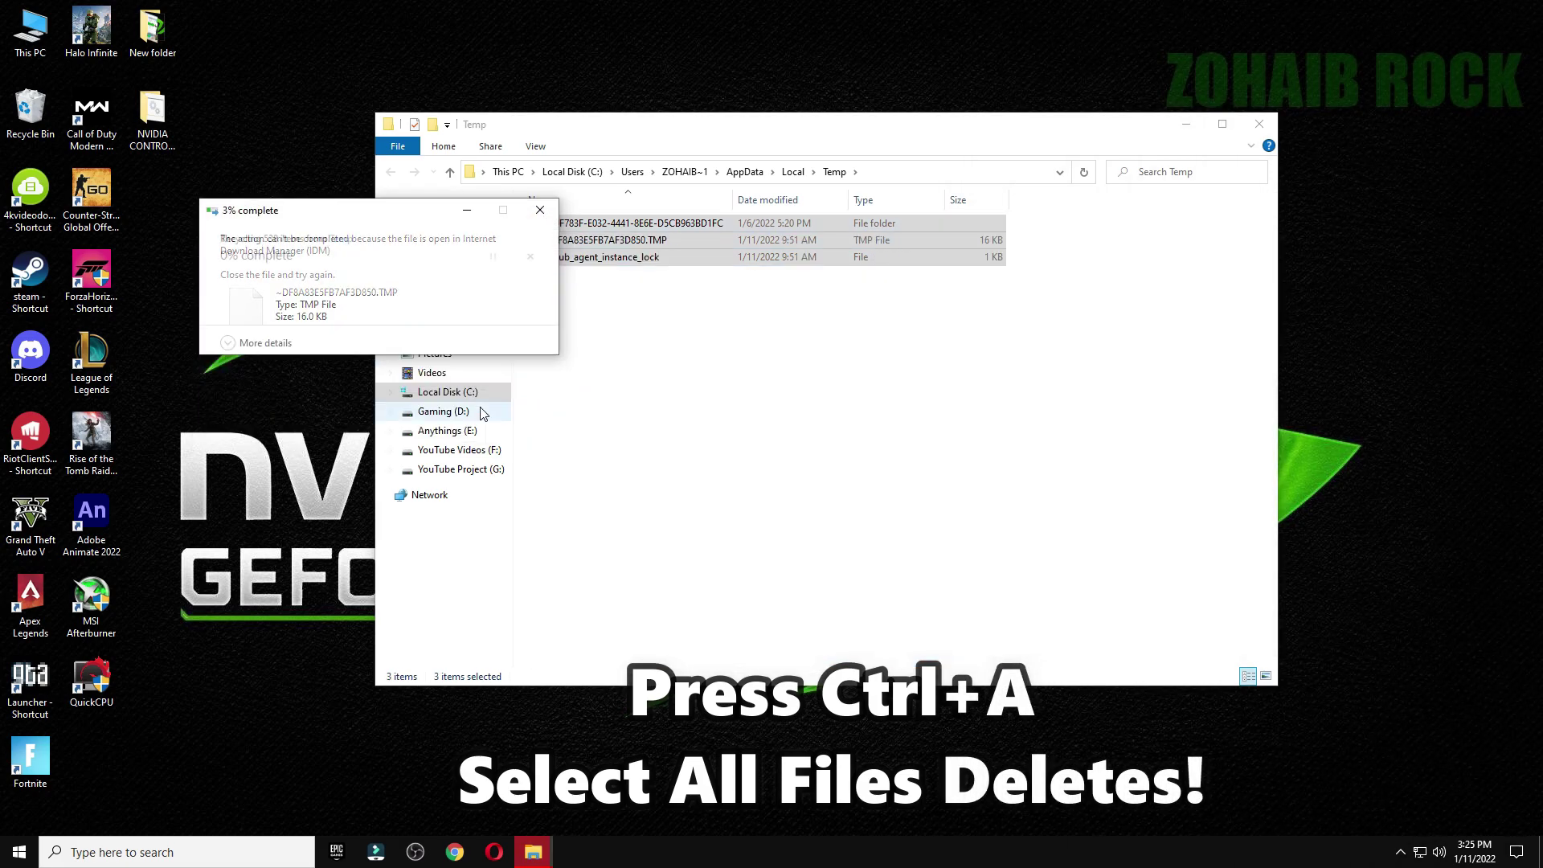
click(1259, 125)
Open the Windows Prefetch folder by running prefetch from the Run dialog and grant access to it.
click(80, 853)
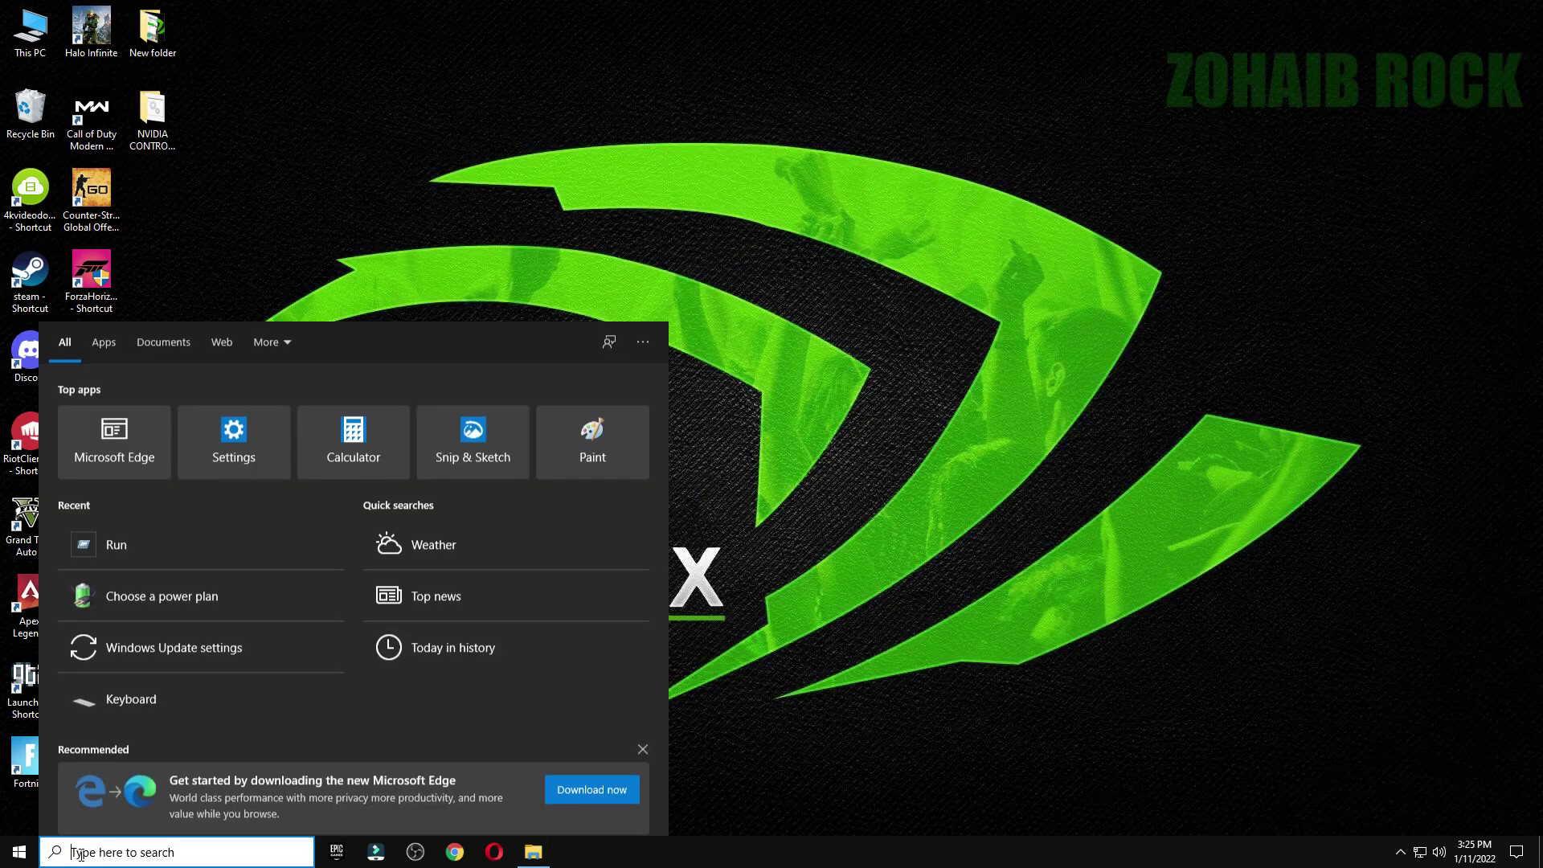
text(run)
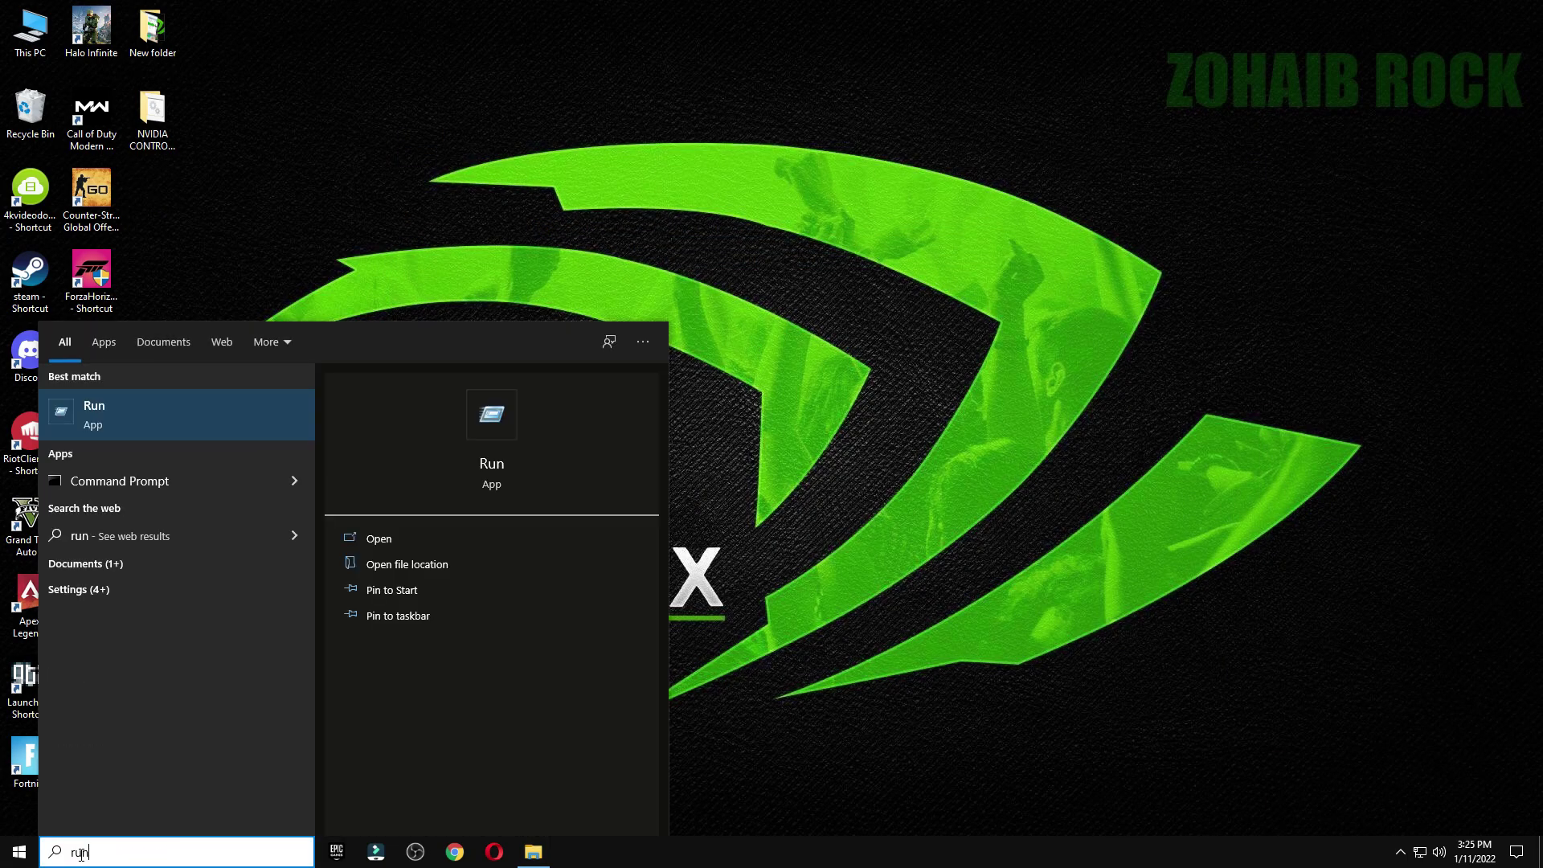
click(135, 417)
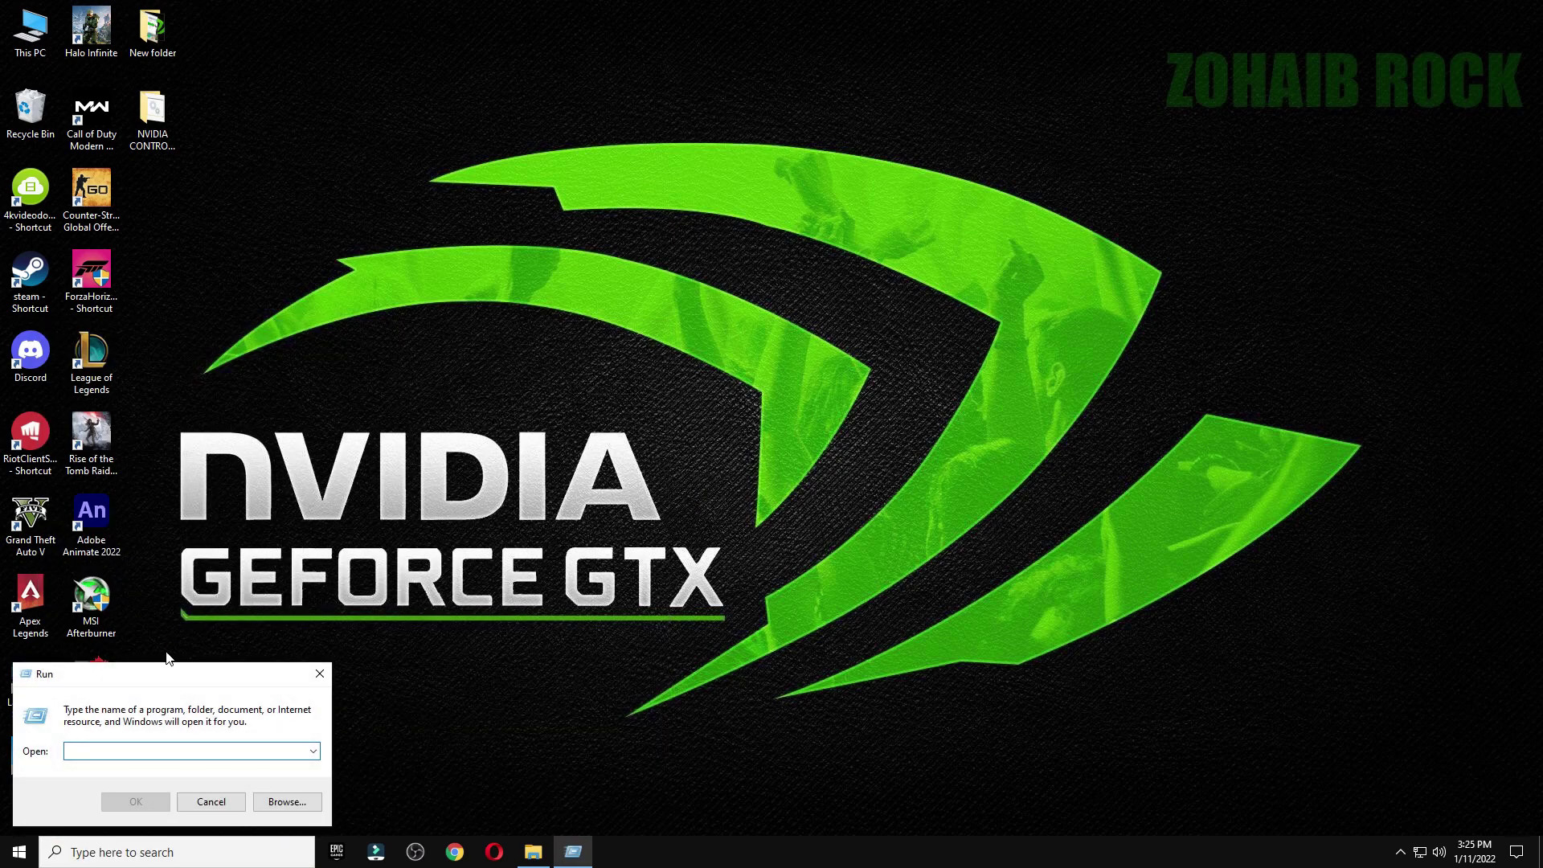
drag(177, 691, 750, 227)
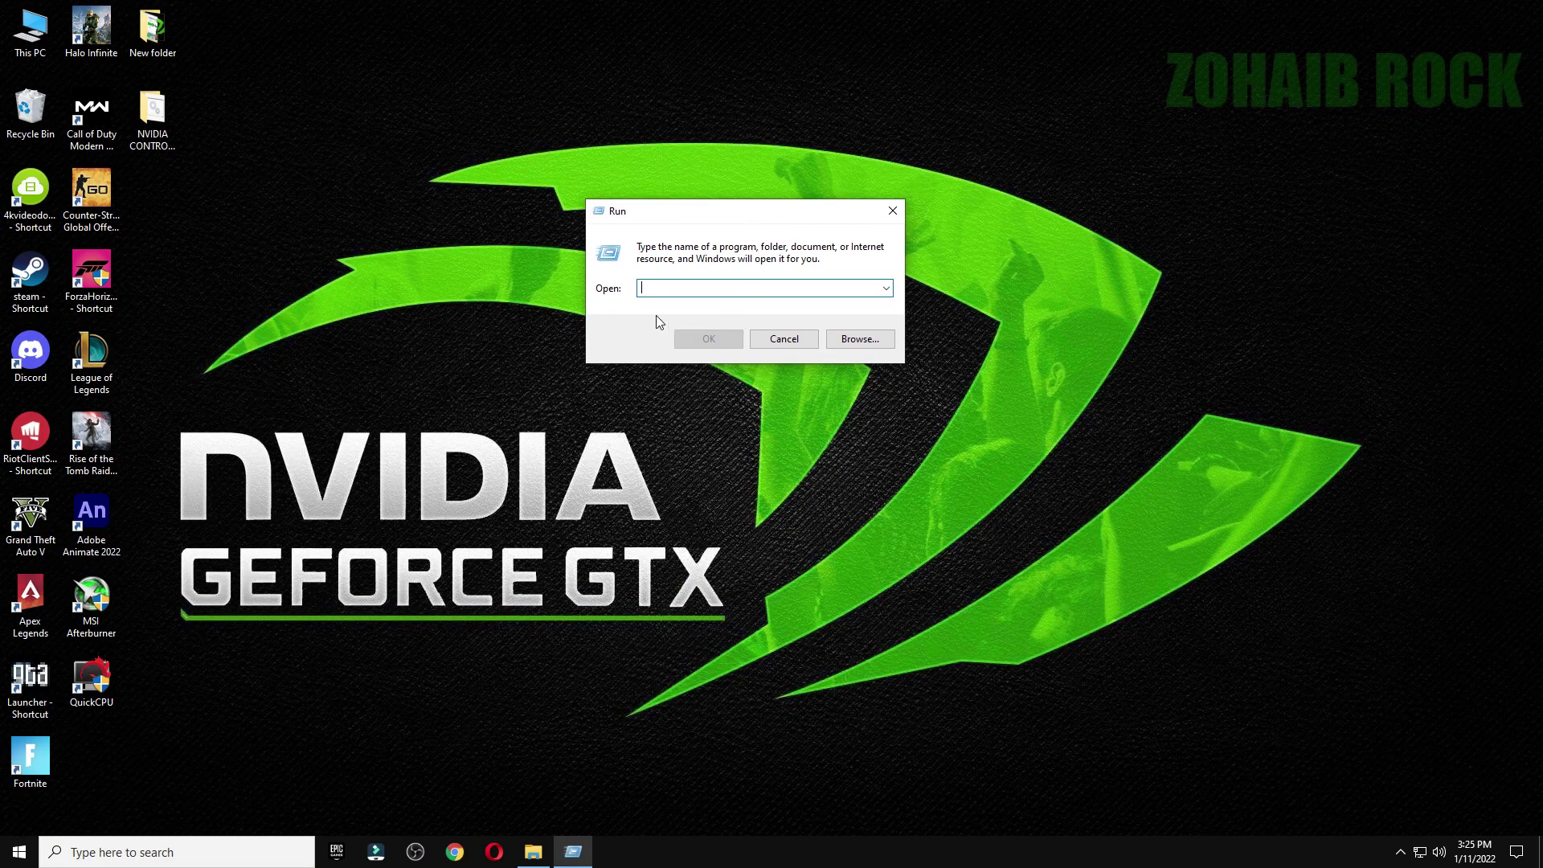
text(prefetch)
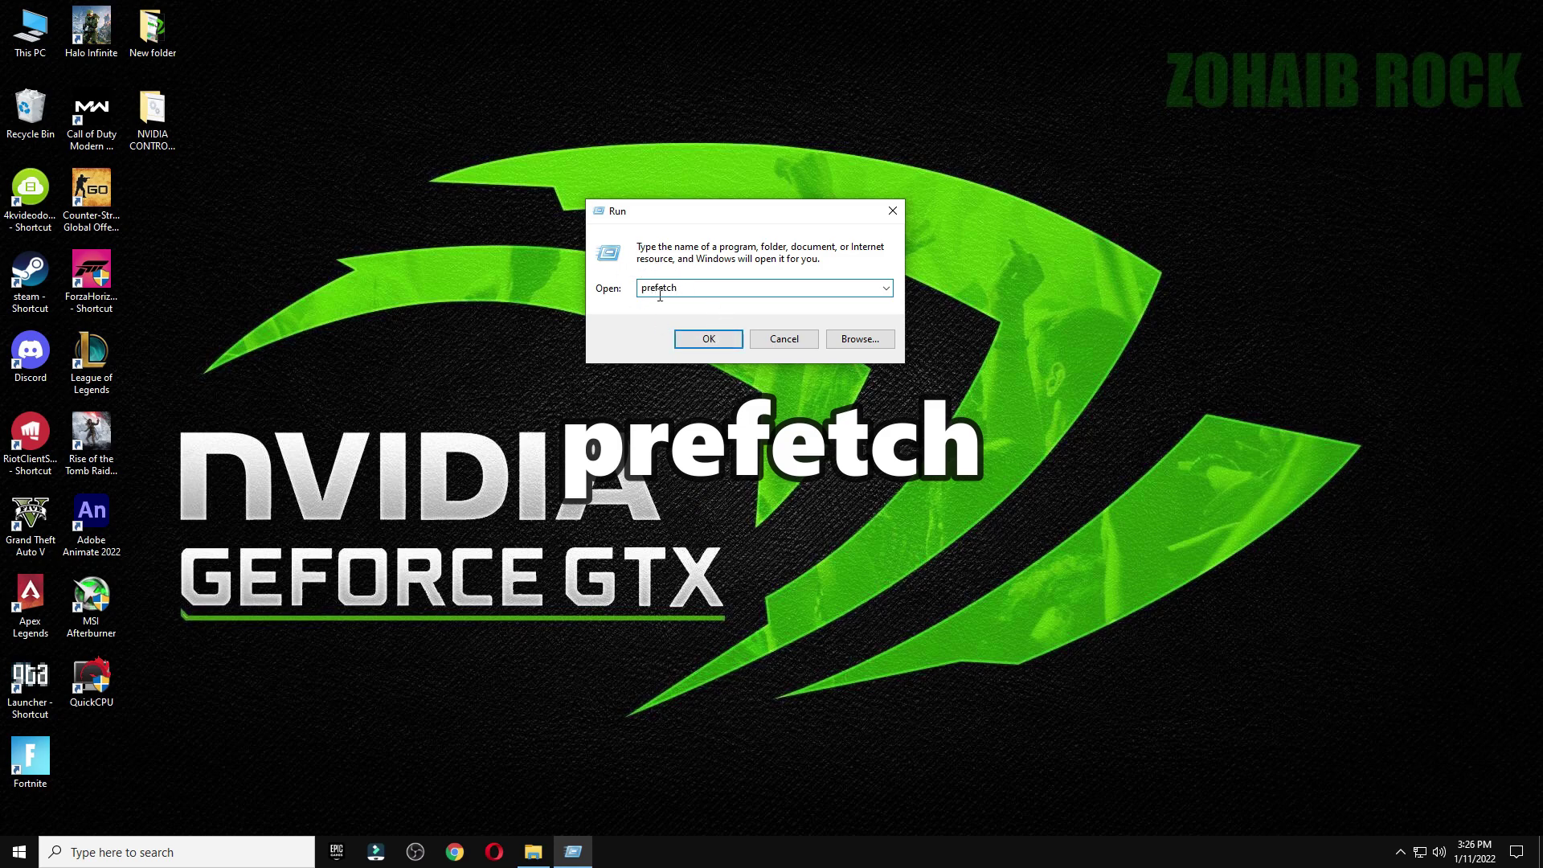
click(705, 337)
click(788, 445)
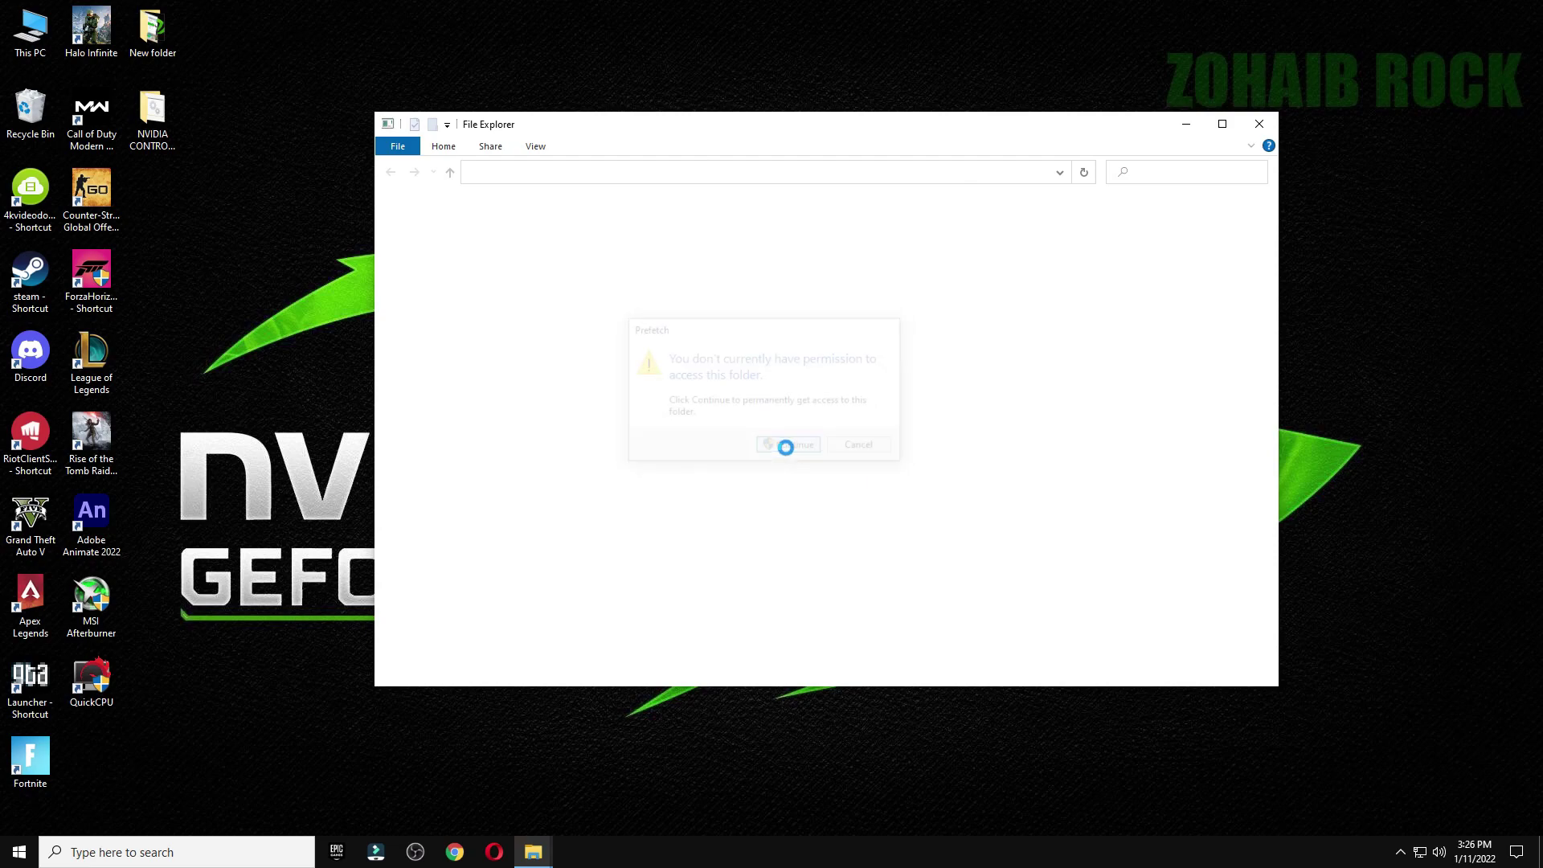
Delete all files in the Prefetch folder, skipping those that cannot be removed, and close its window.
key(ctrl+a)
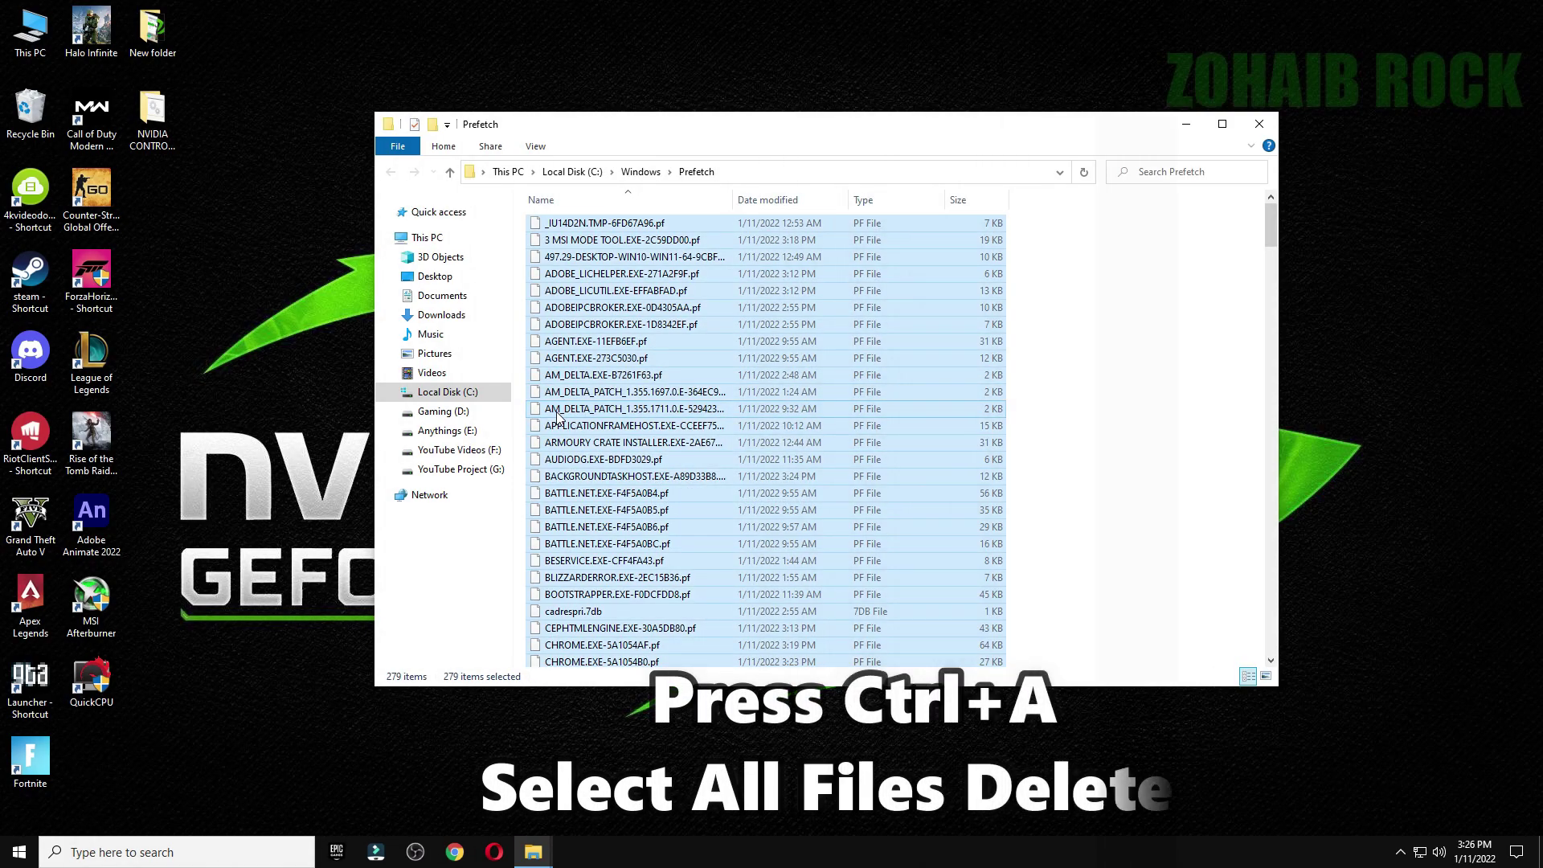
right_click(558, 415)
click(610, 620)
click(659, 348)
click(810, 371)
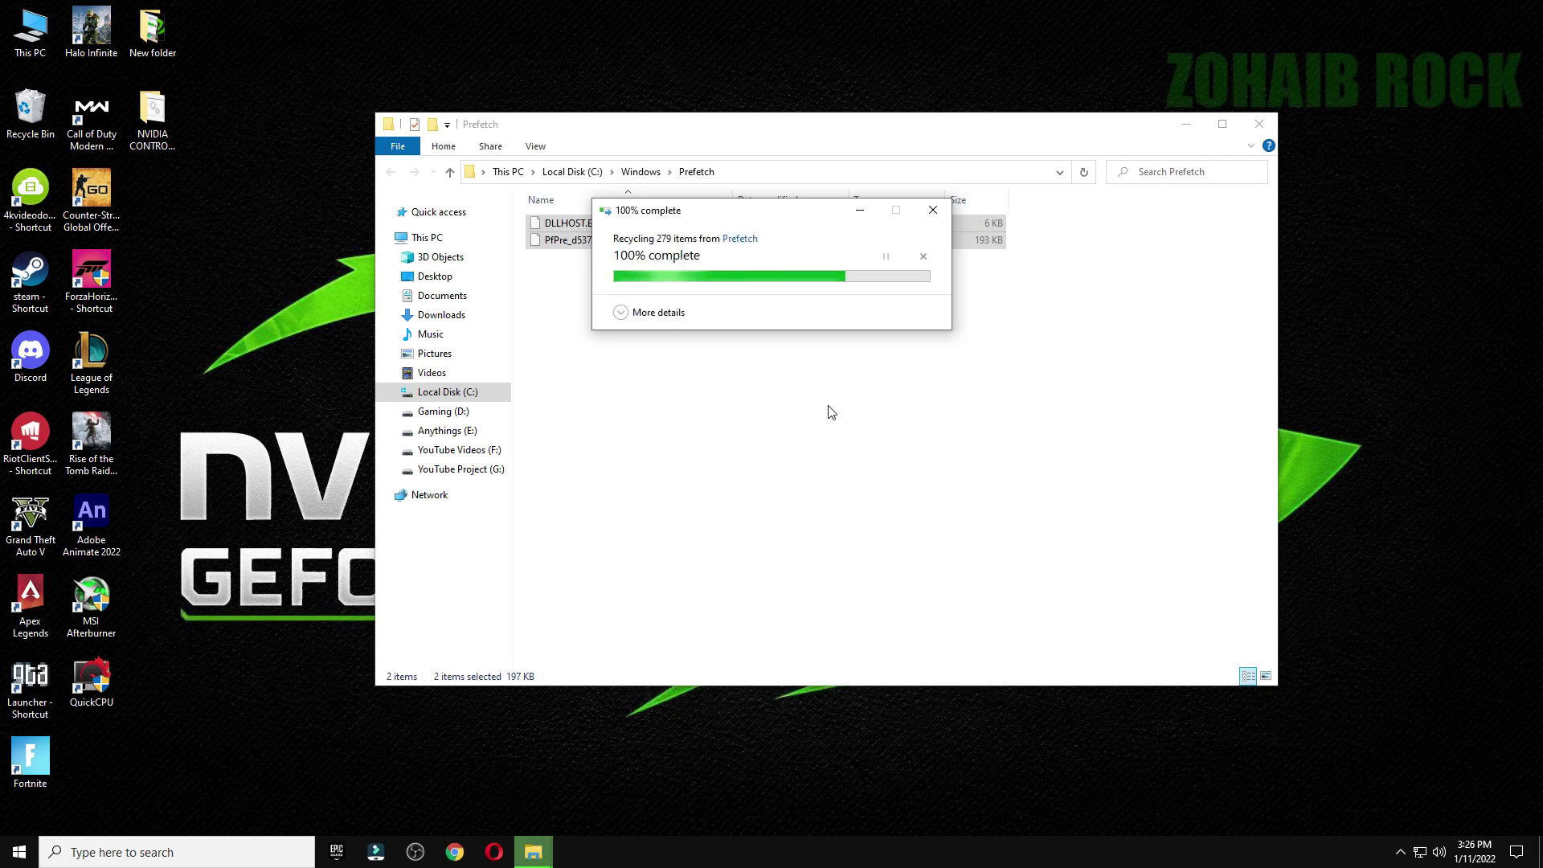
click(1258, 123)
Empty the Recycle Bin from the desktop and confirm the permanent deletion.
right_click(24, 101)
click(57, 131)
click(812, 436)
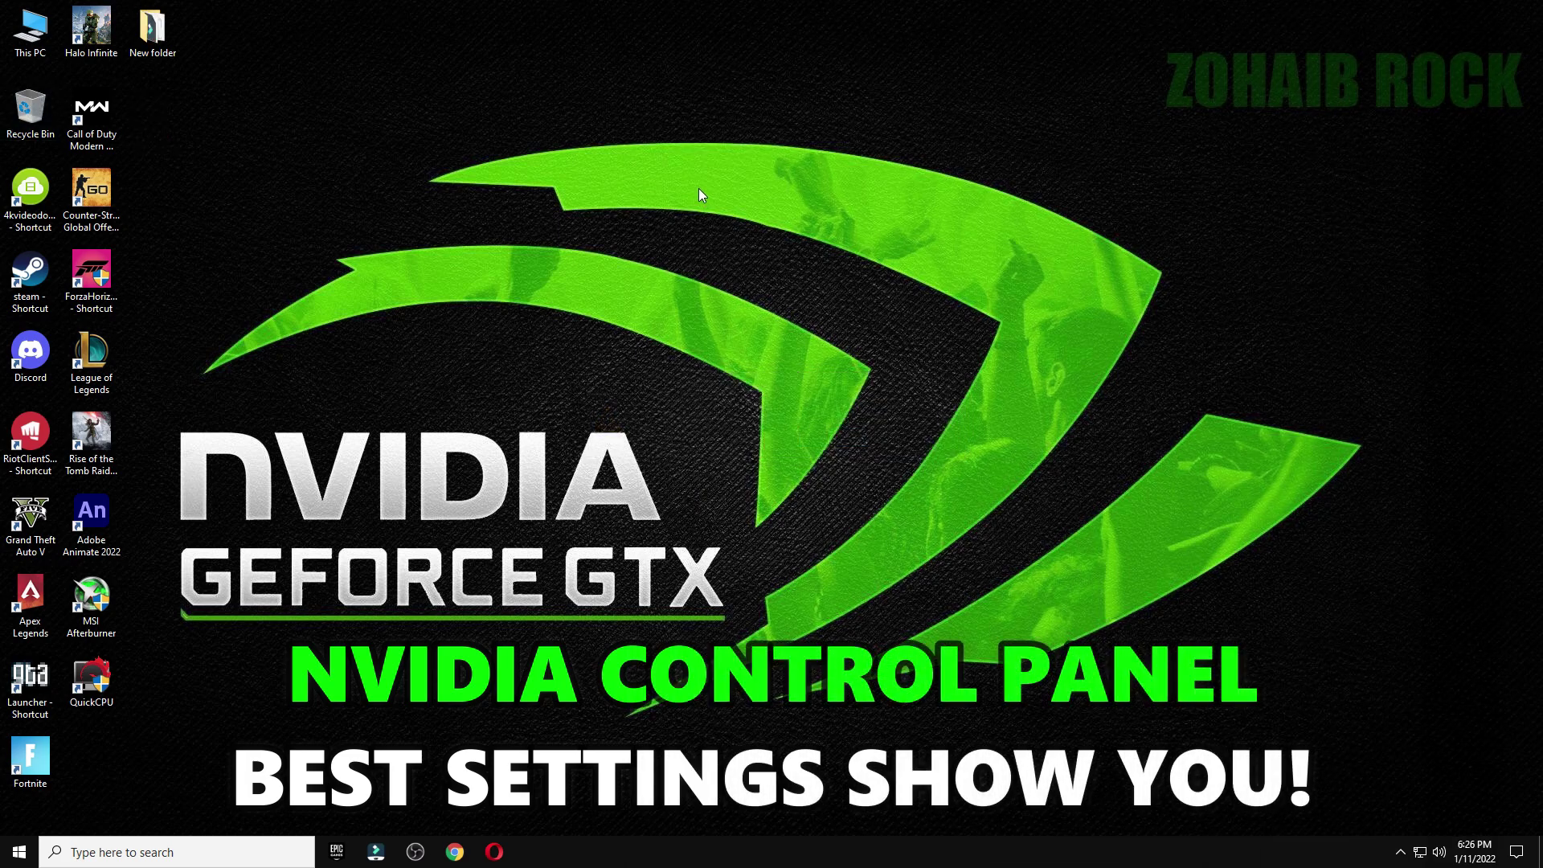
Open the NVIDIA Control Panel on its Manage 3D Settings page and move its window higher on the desktop.
right_click(698, 189)
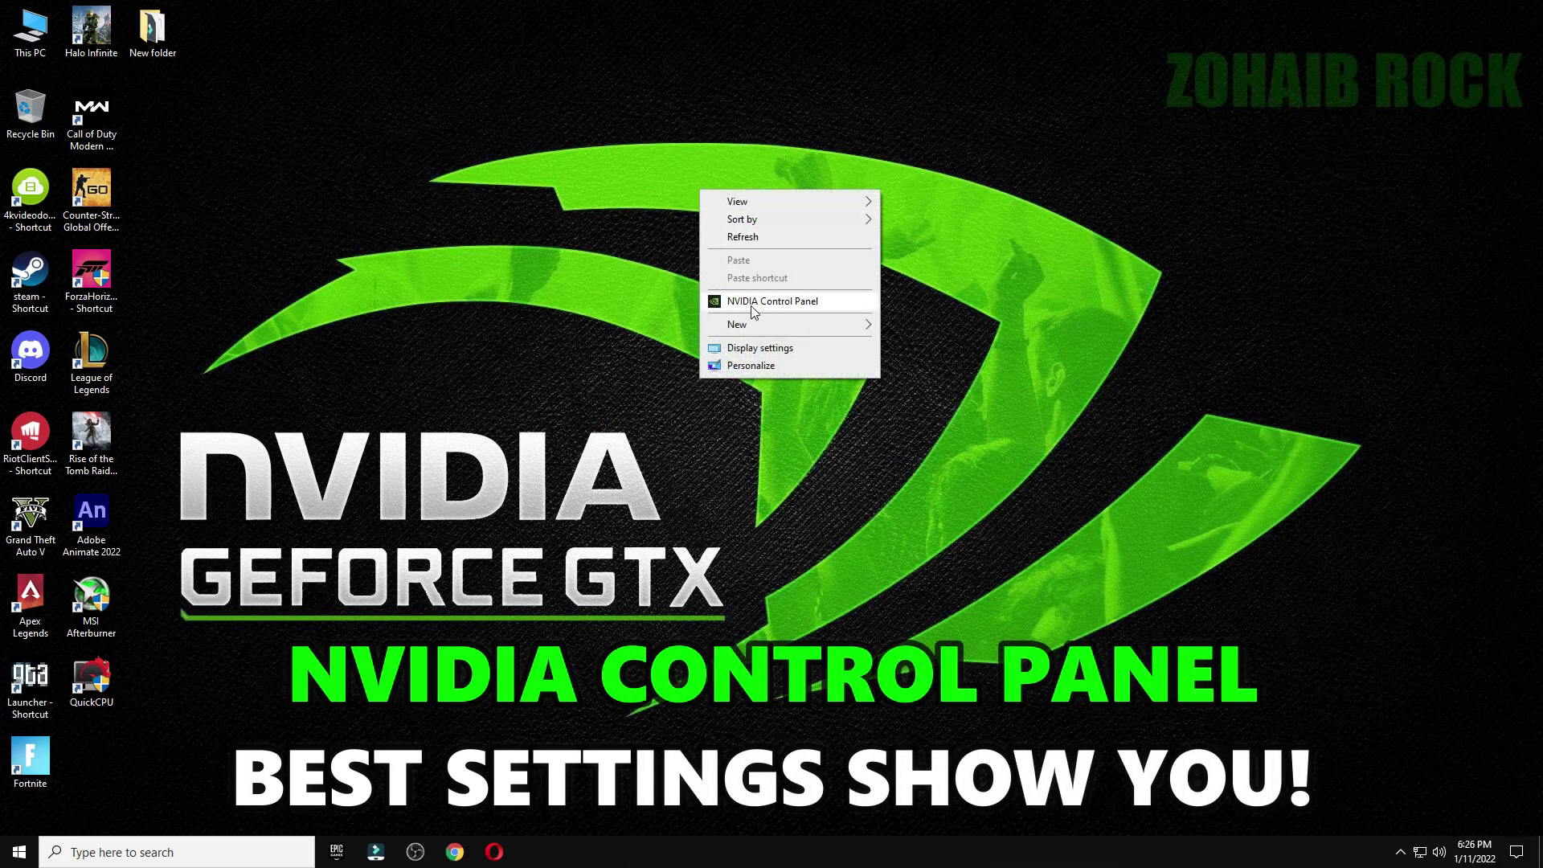
click(813, 301)
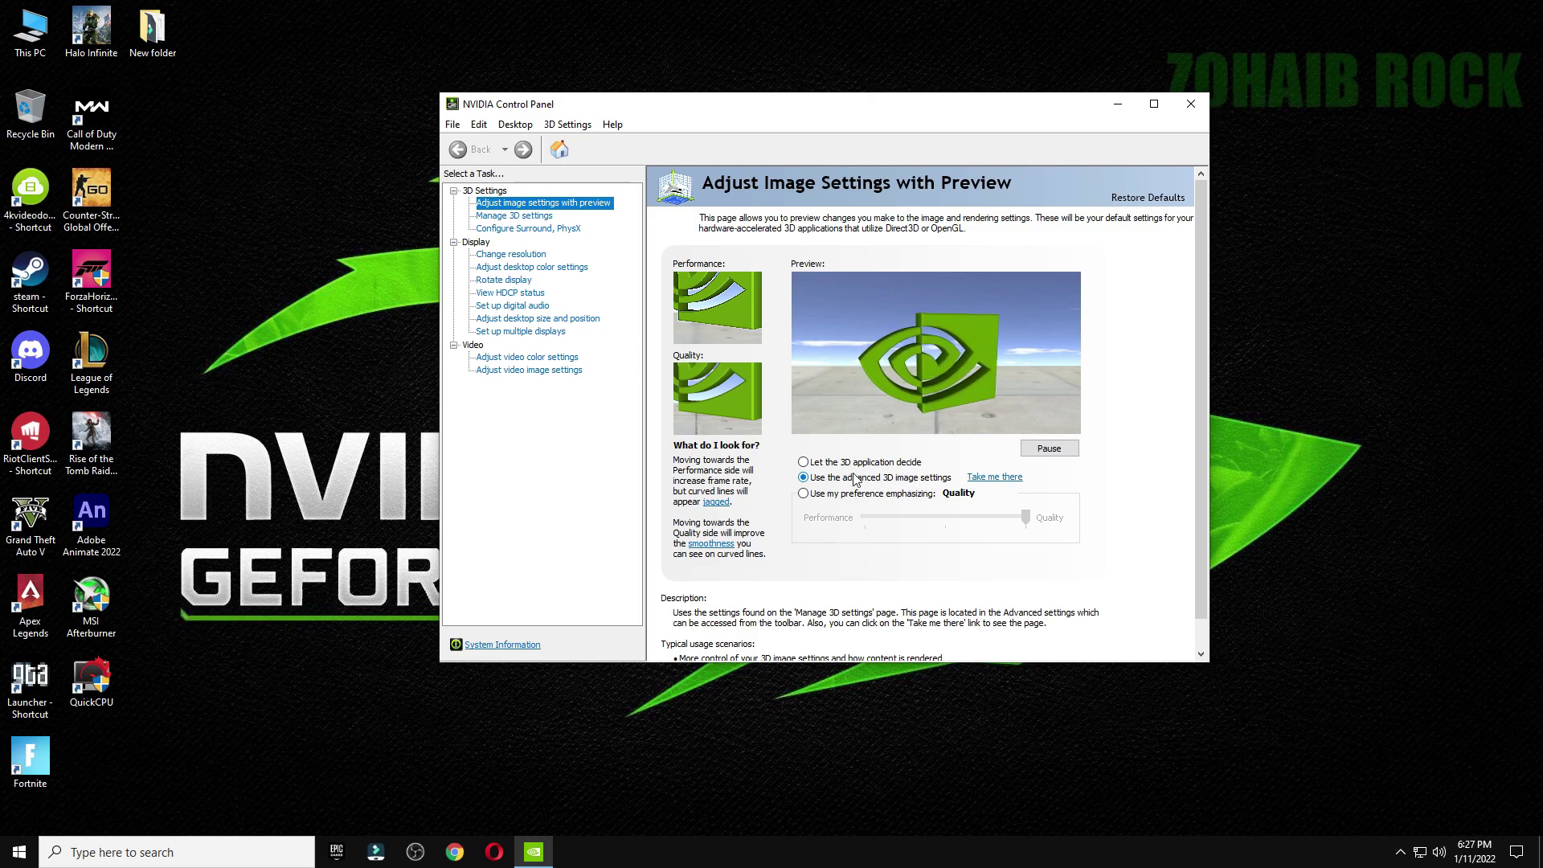
click(527, 219)
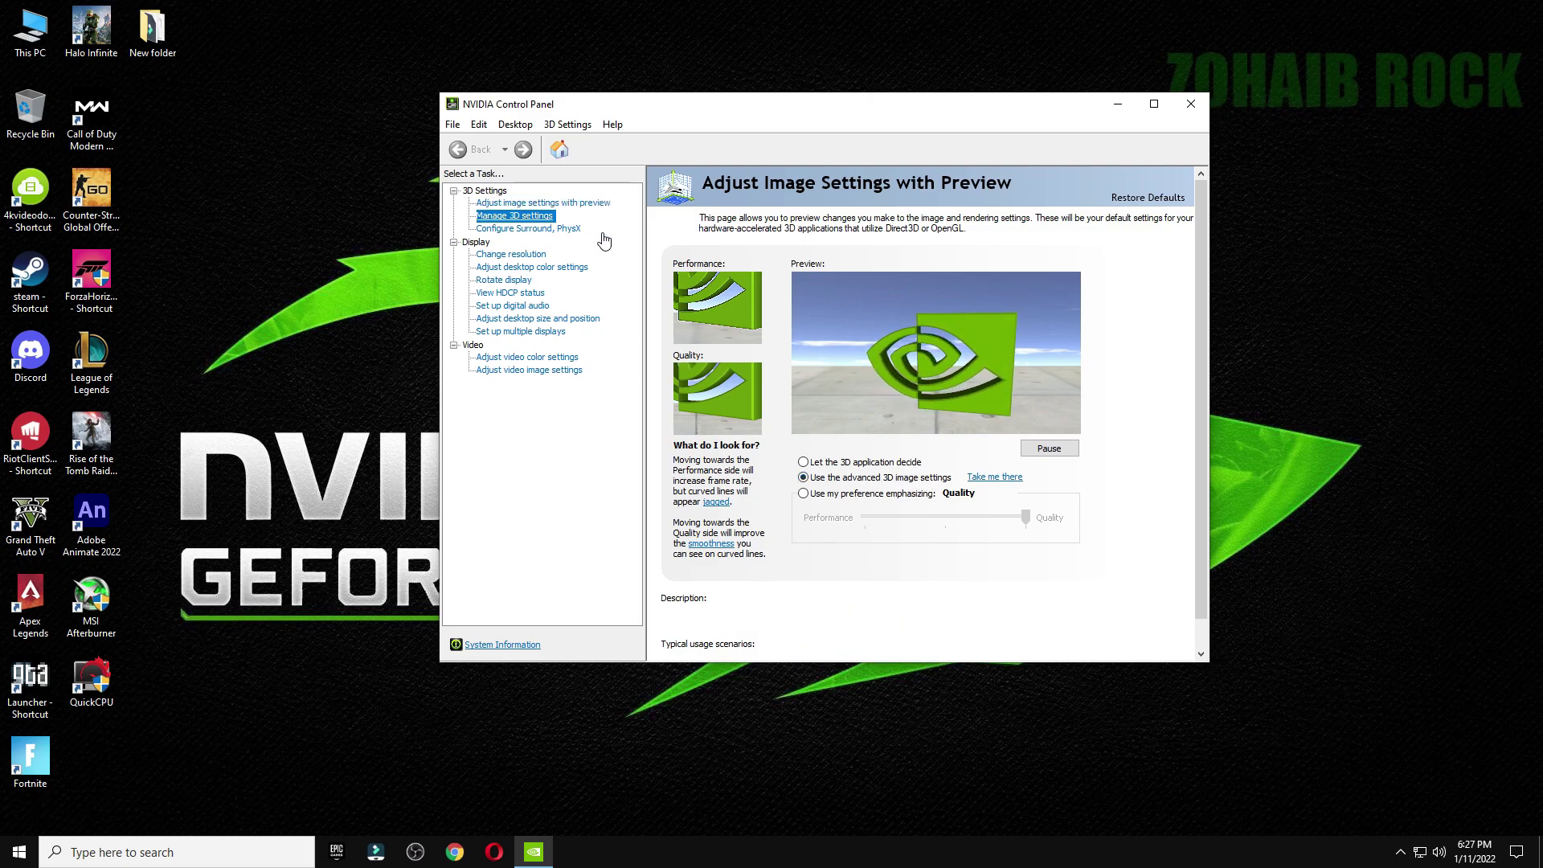
drag(869, 104, 777, 39)
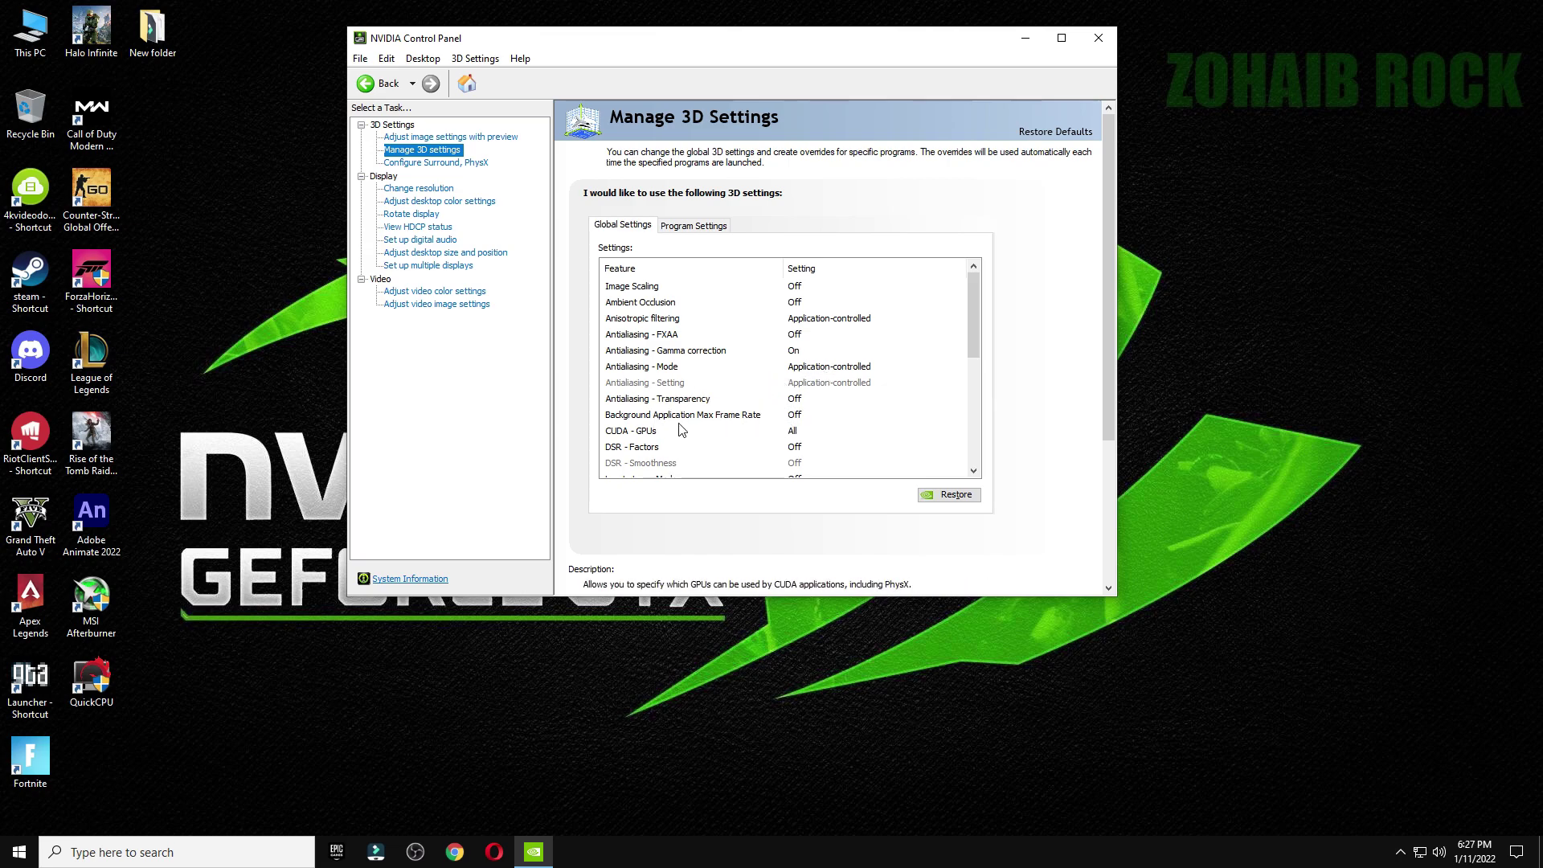
Set OpenGL rendering GPU to NVIDIA GeForce GTX 1080 in the global 3D settings.
scroll(659, 418, down, 1)
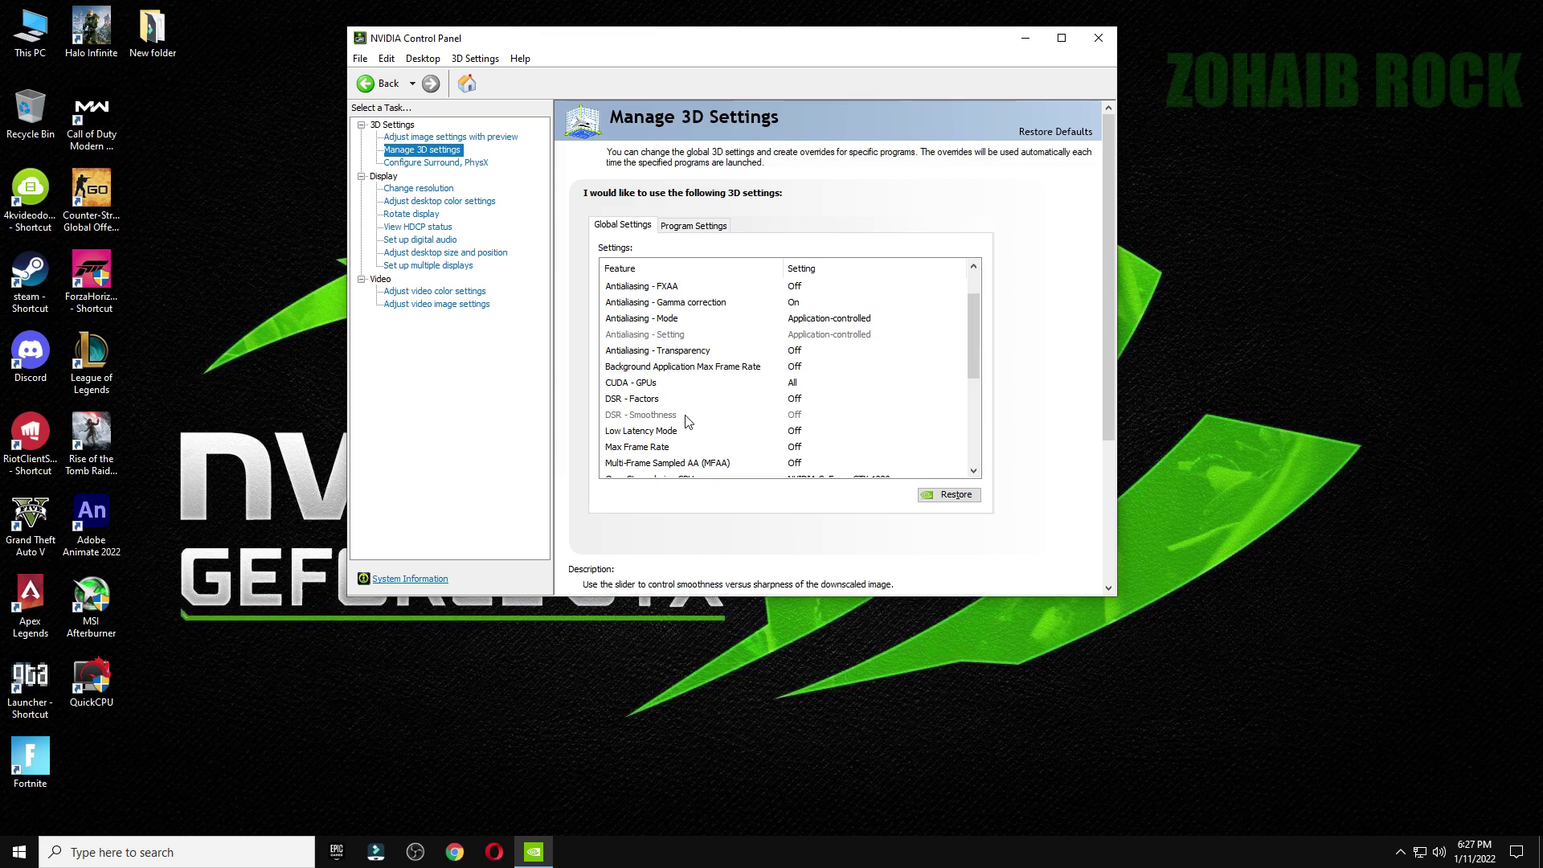
scroll(631, 406, down, 1)
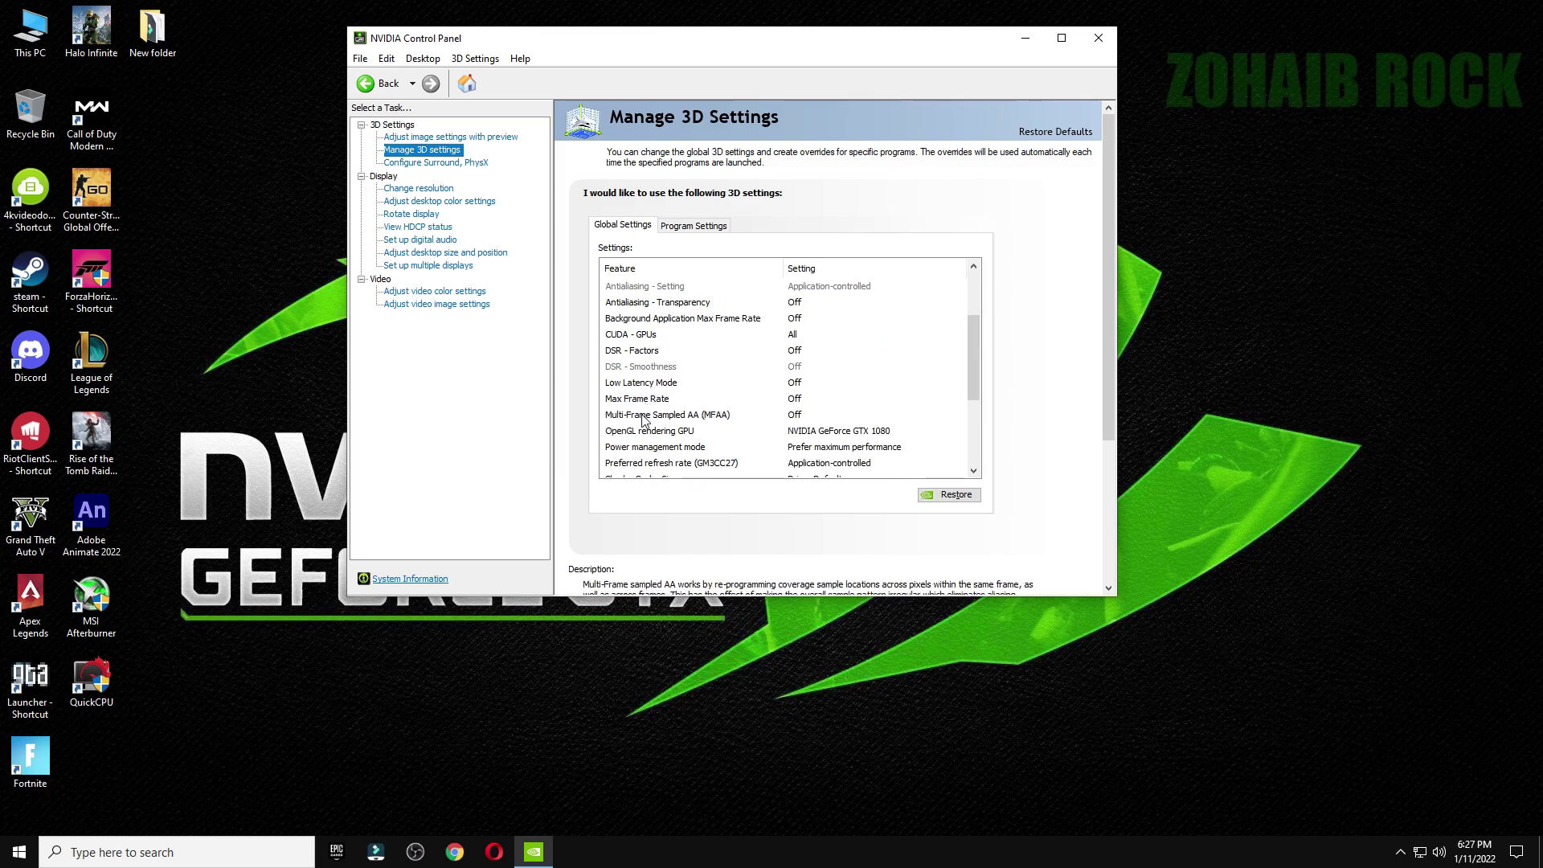
click(819, 436)
click(822, 434)
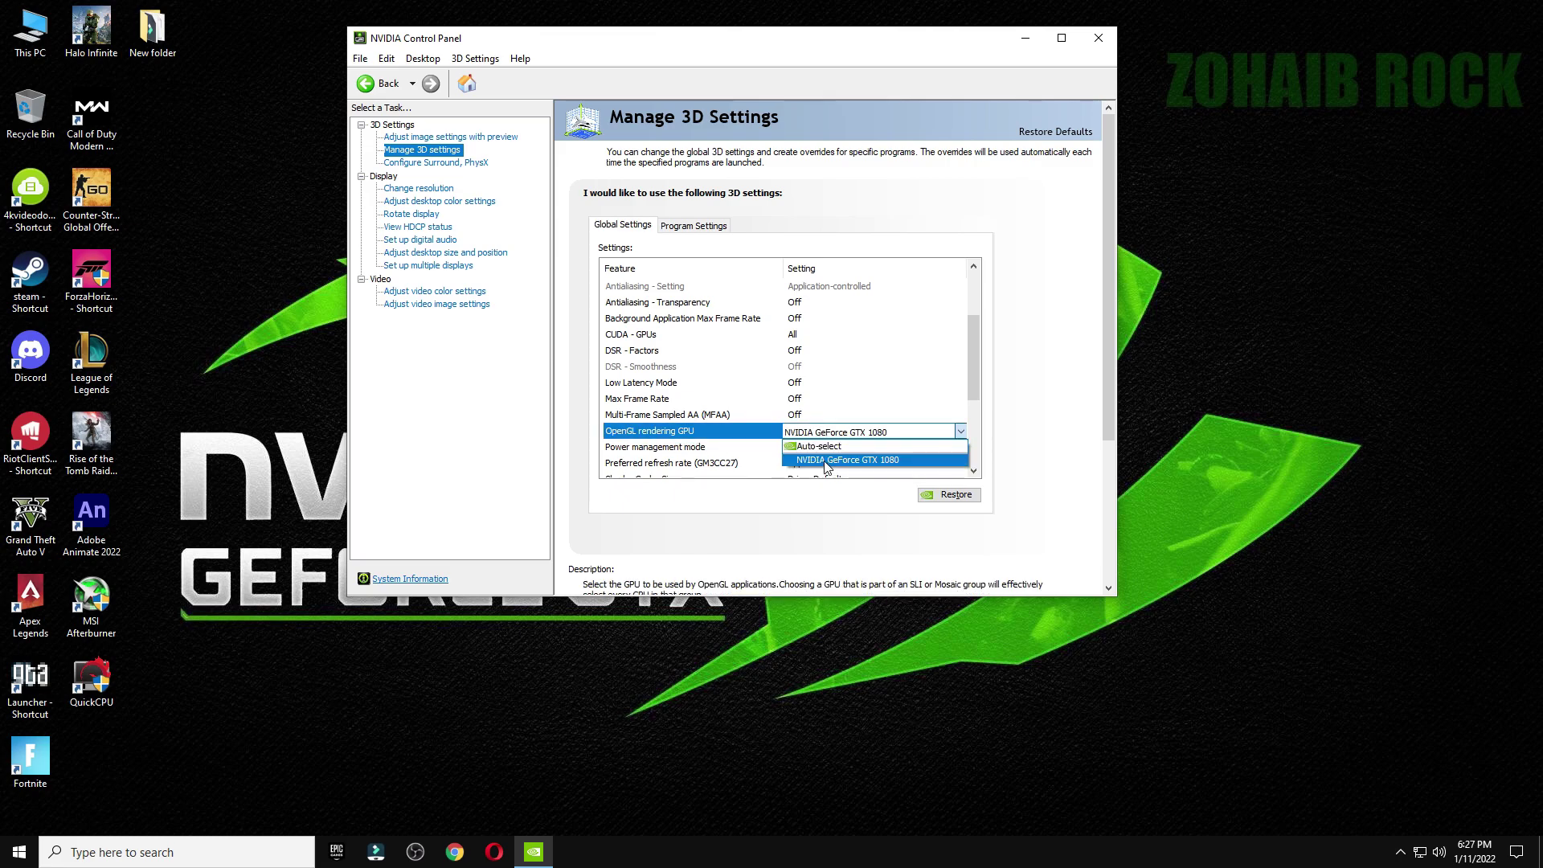
click(827, 462)
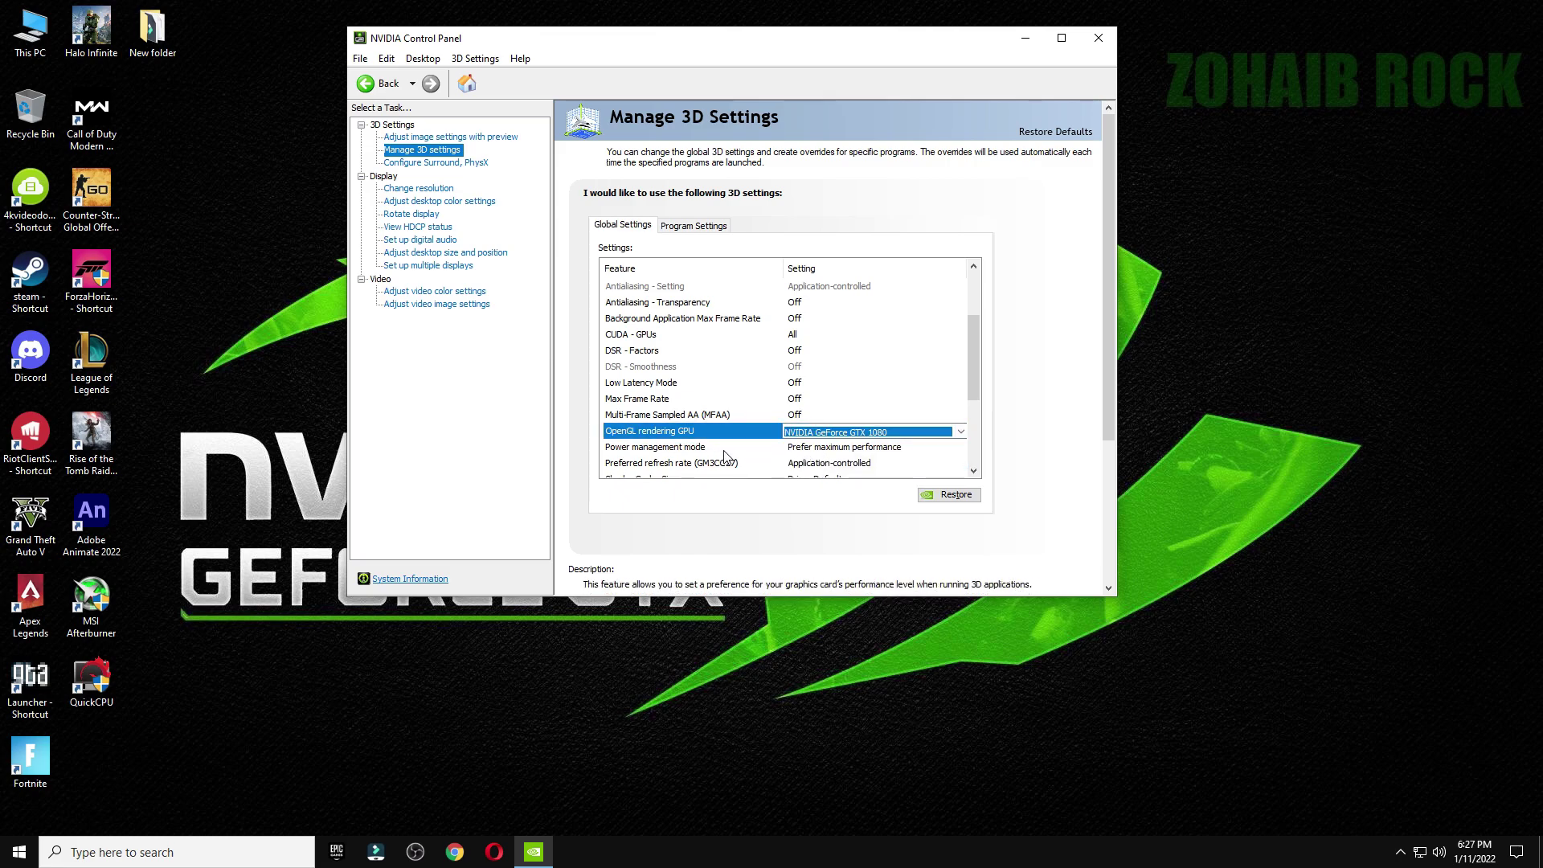
Set Power management mode to Prefer maximum performance in the global 3D settings.
click(818, 452)
click(819, 449)
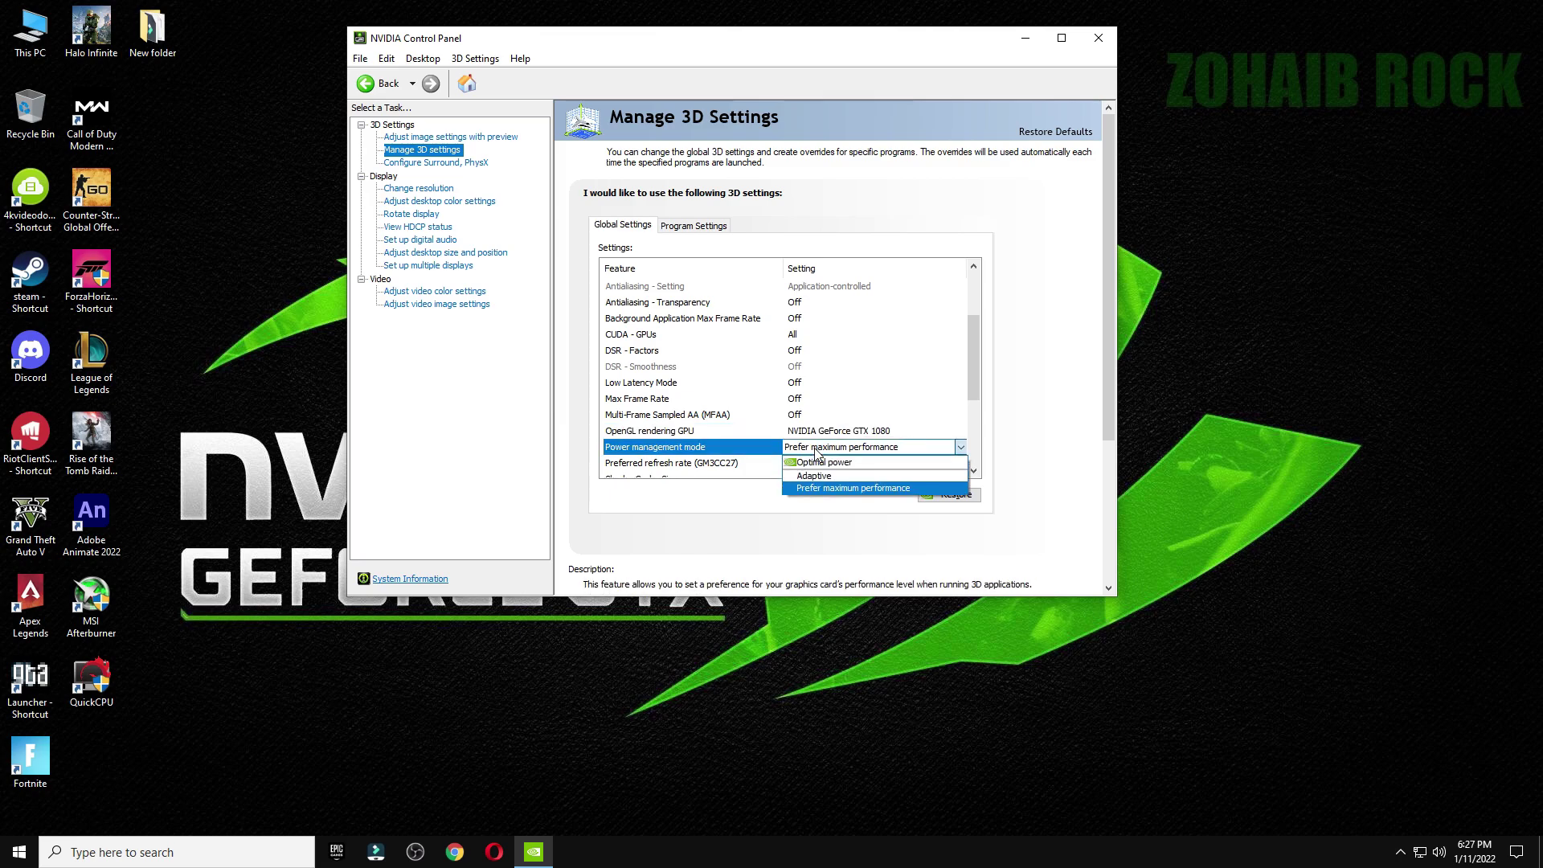
click(823, 491)
Set Texture filtering - Quality to High performance in the global 3D settings.
scroll(689, 434, down, 2)
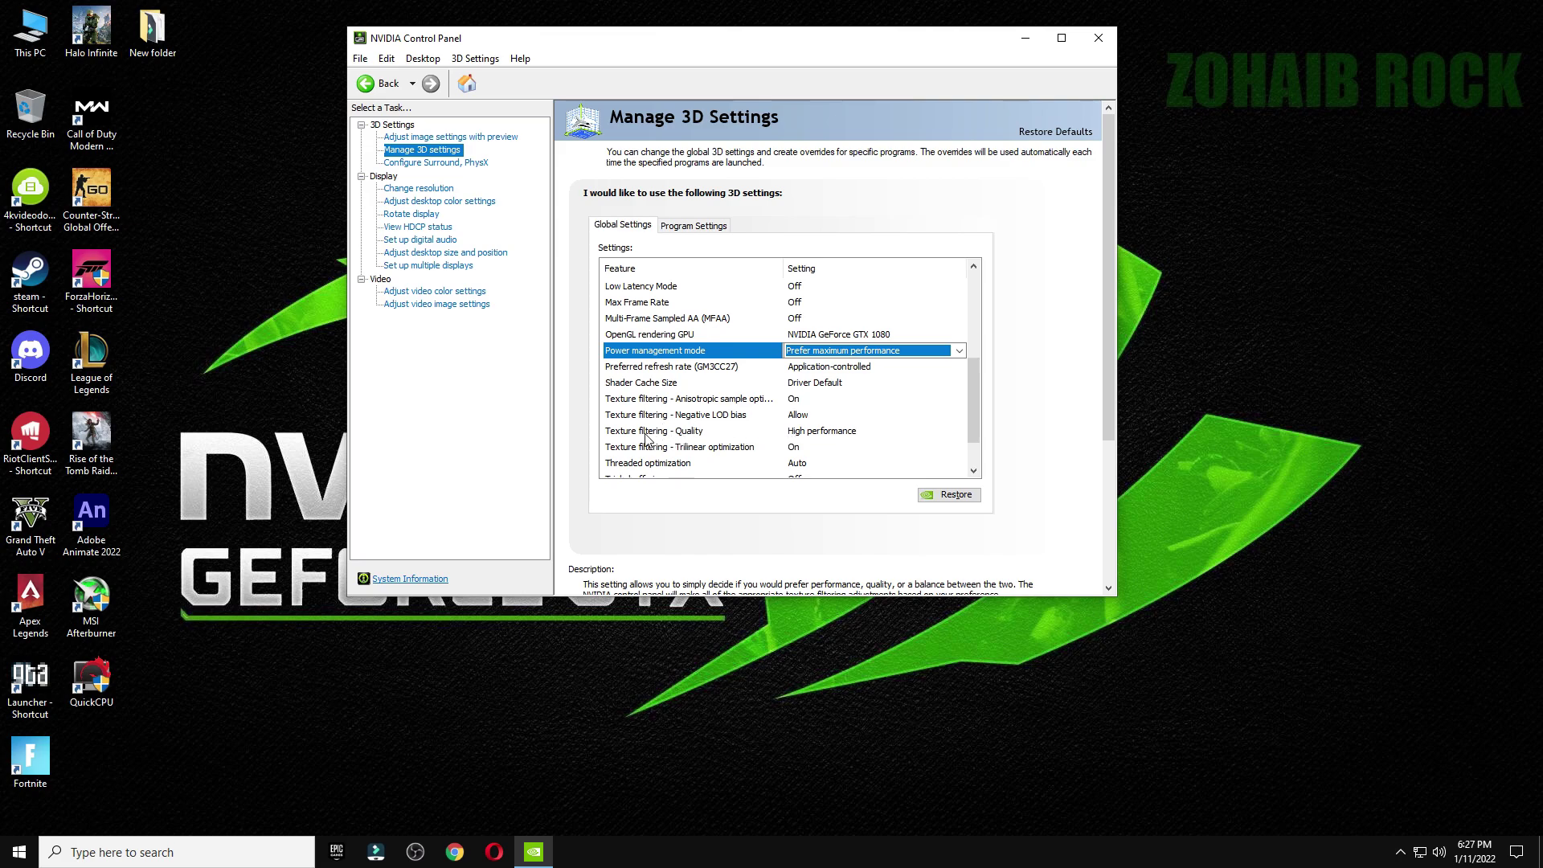
click(800, 438)
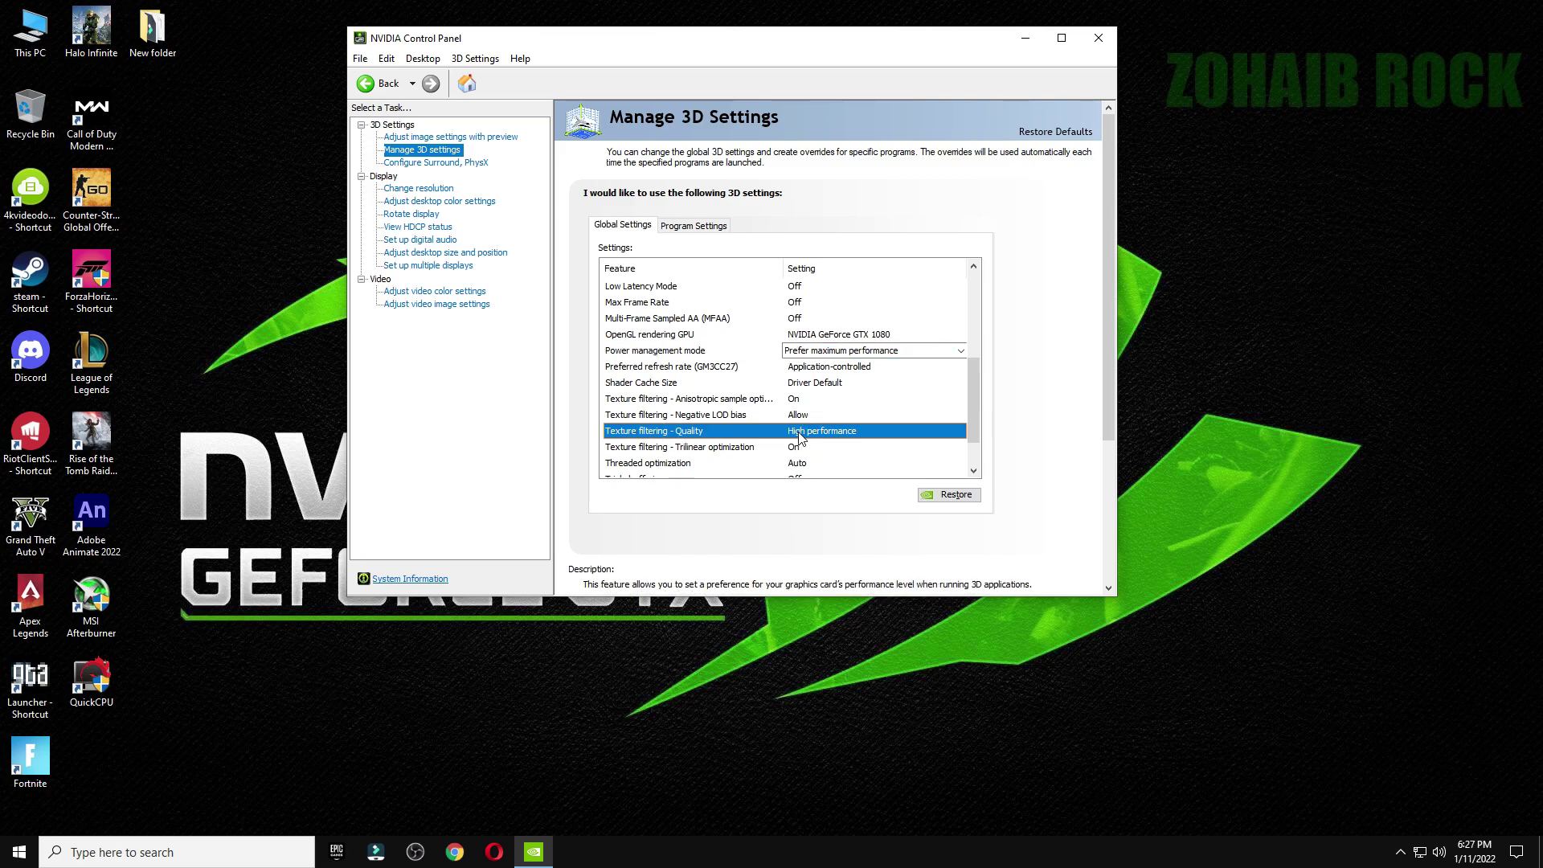
click(802, 434)
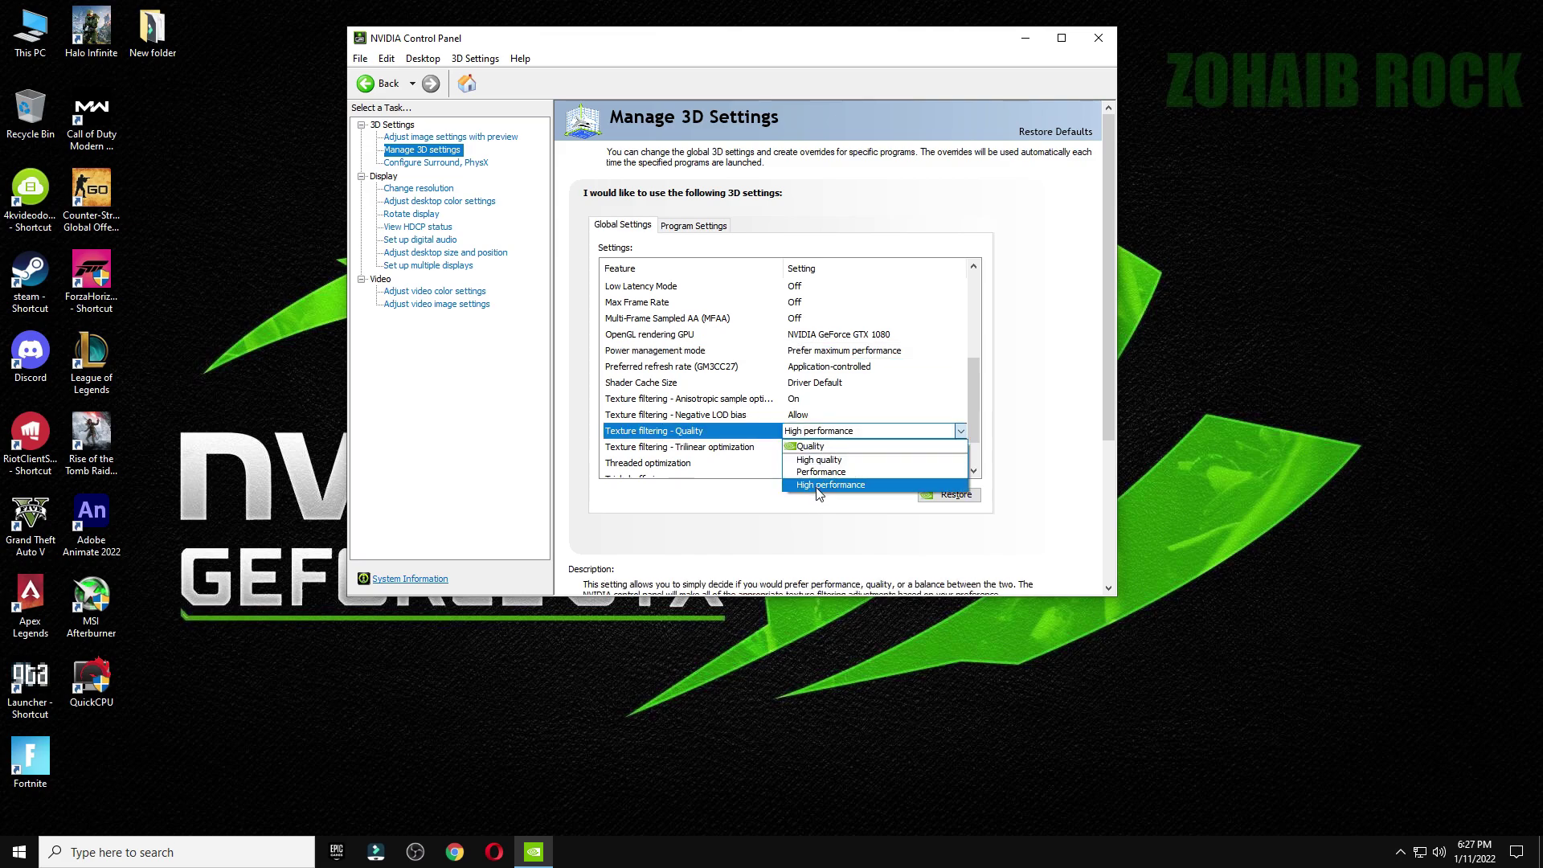
click(831, 487)
Set Vertical sync to Off in the global 3D settings.
scroll(639, 451, down, 1)
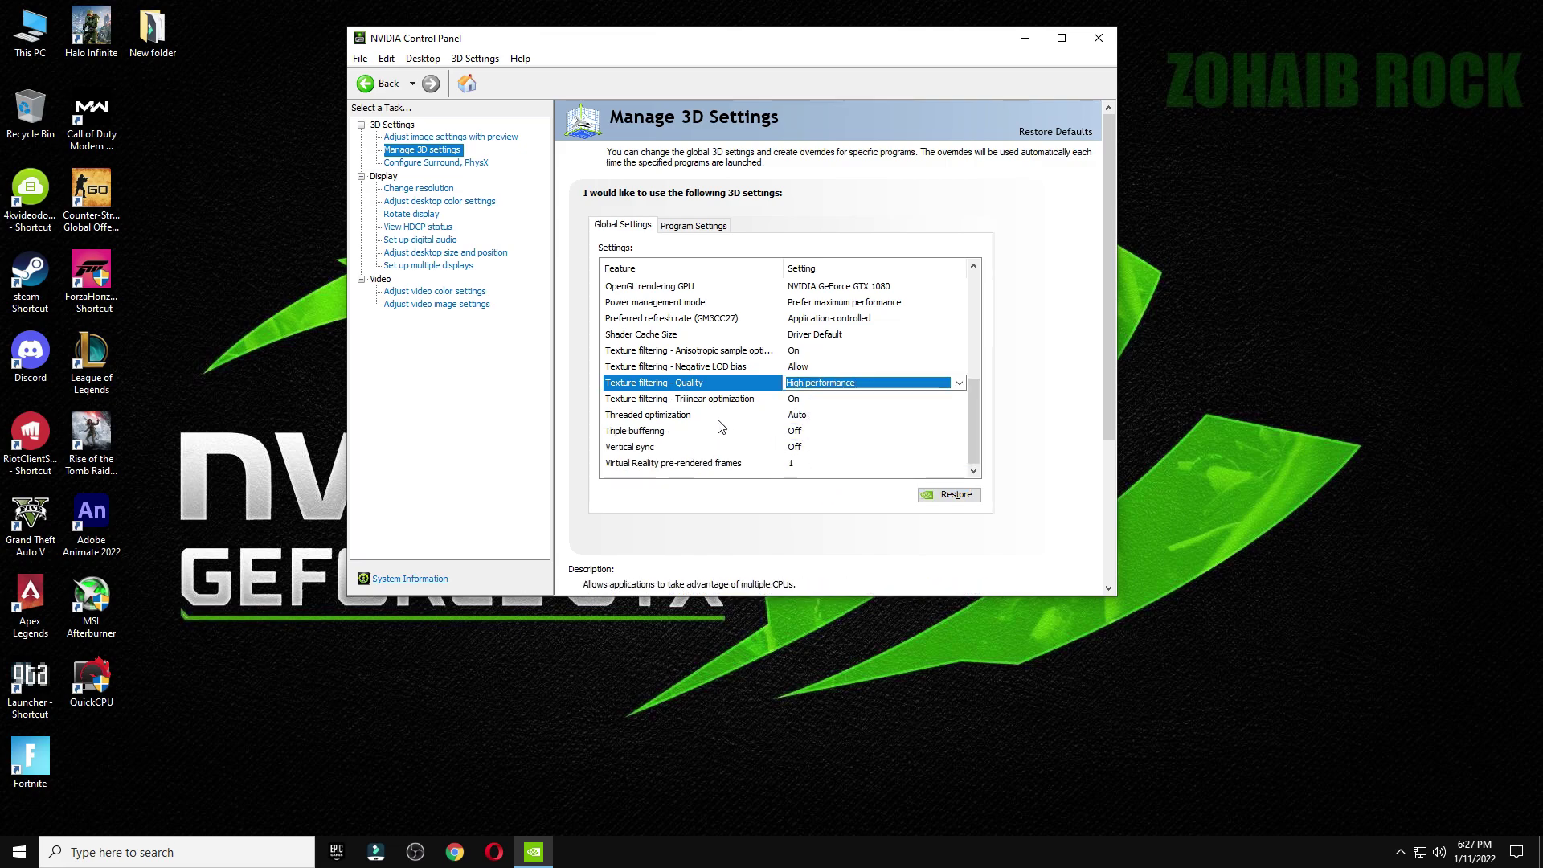
click(671, 449)
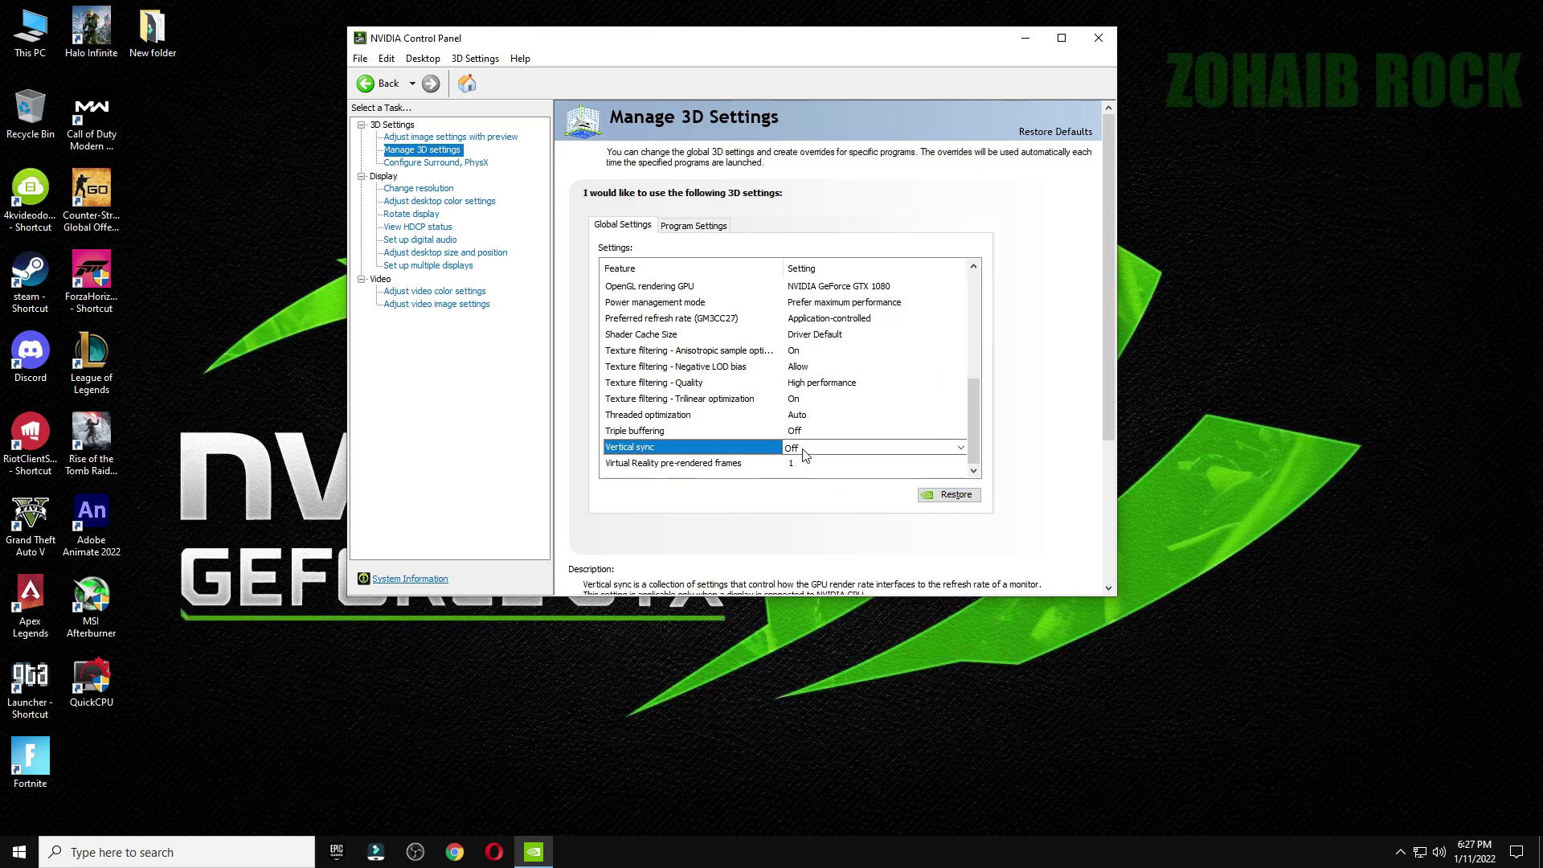
click(805, 454)
click(804, 488)
click(823, 447)
click(806, 476)
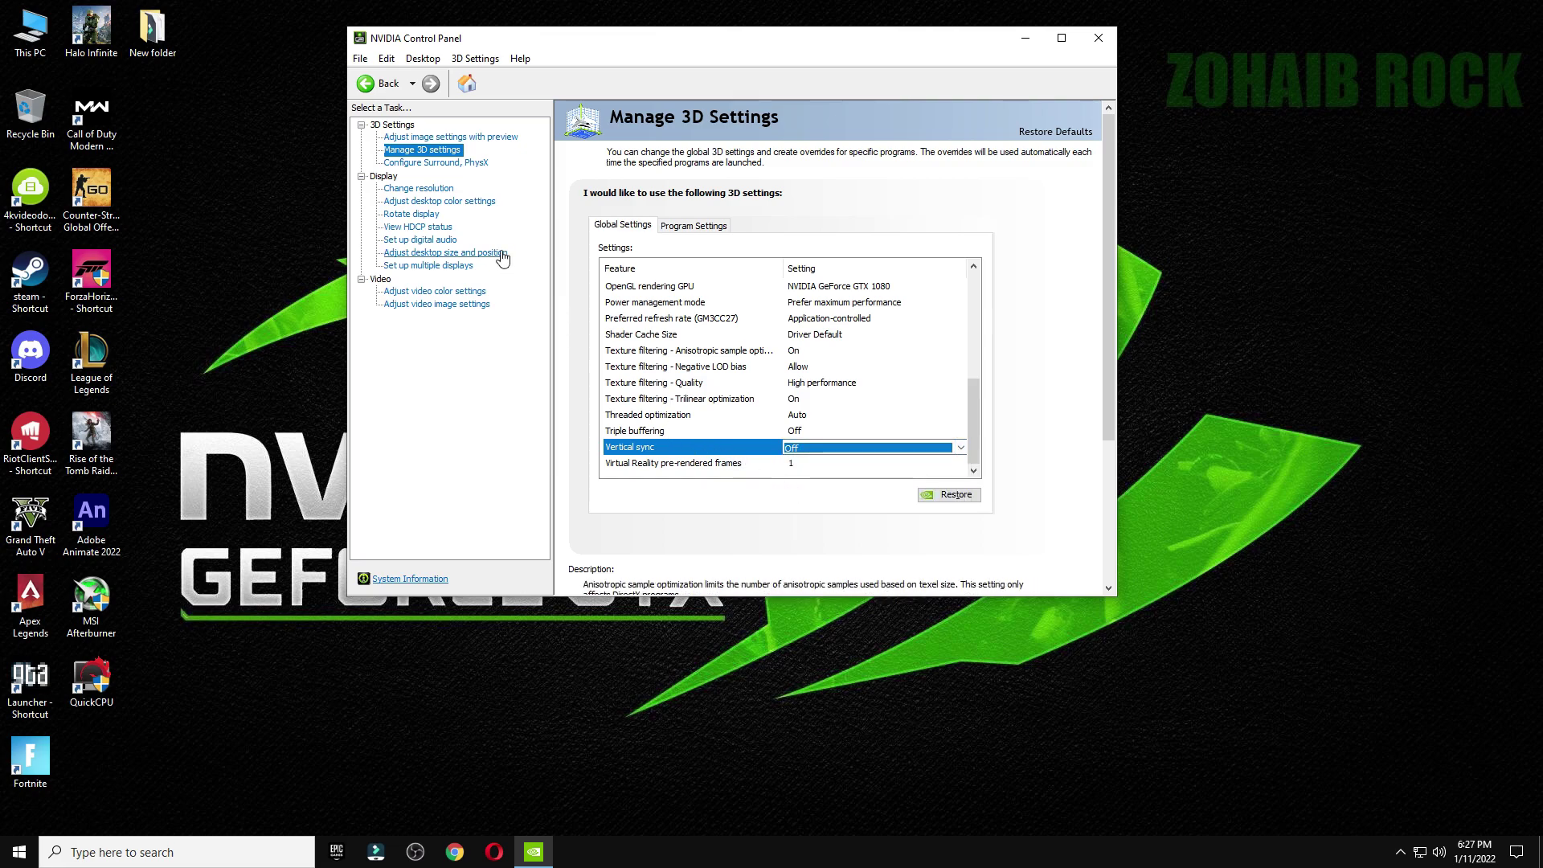
Set the PhysX processor to NVIDIA GeForce GTX 1080 on the Configure Surround, PhysX page.
click(442, 164)
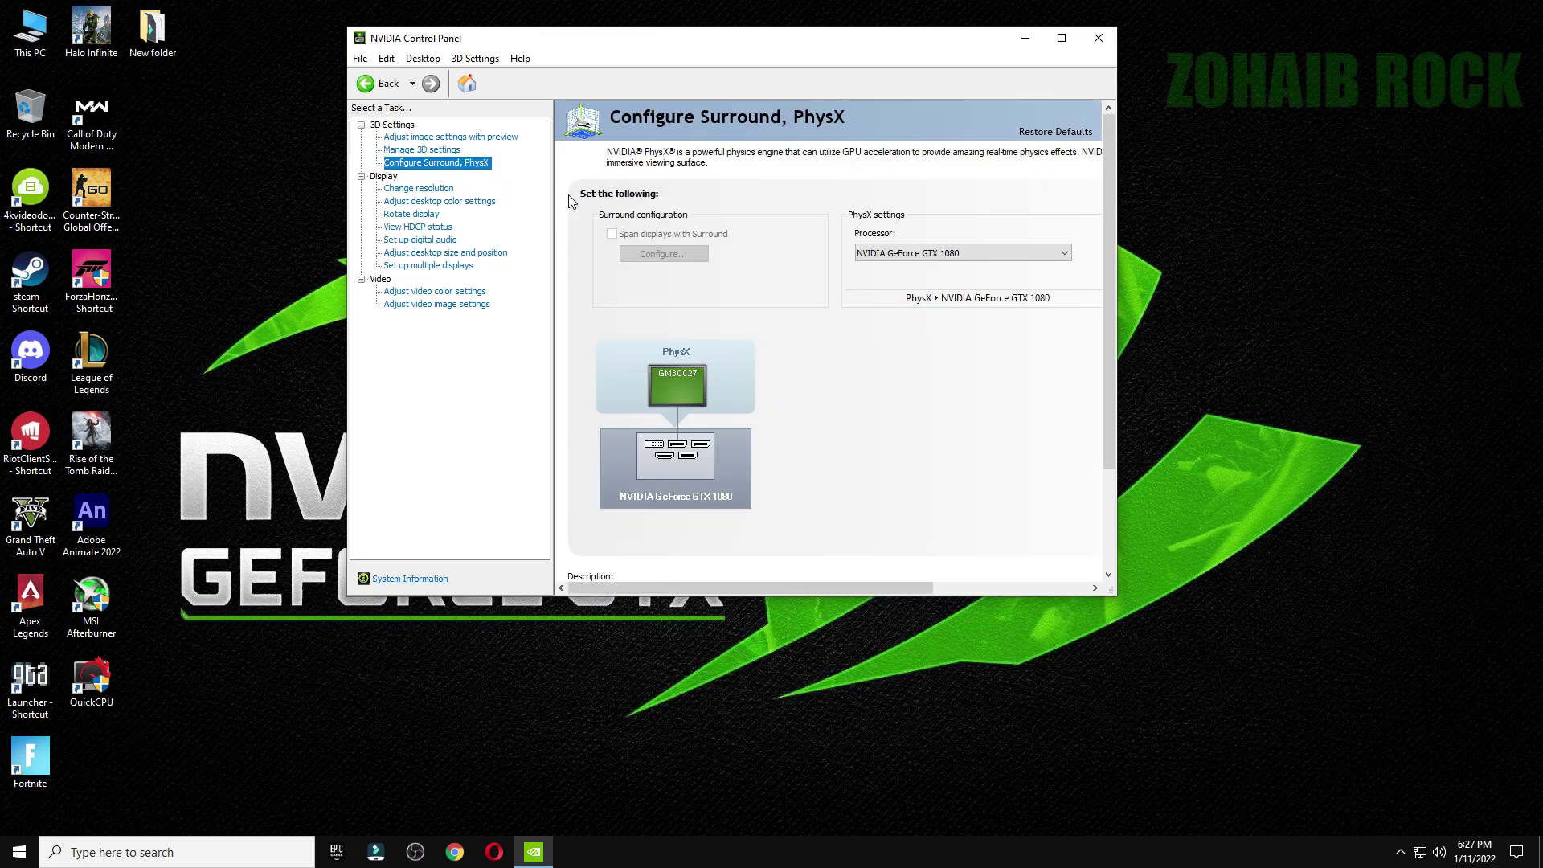
click(889, 256)
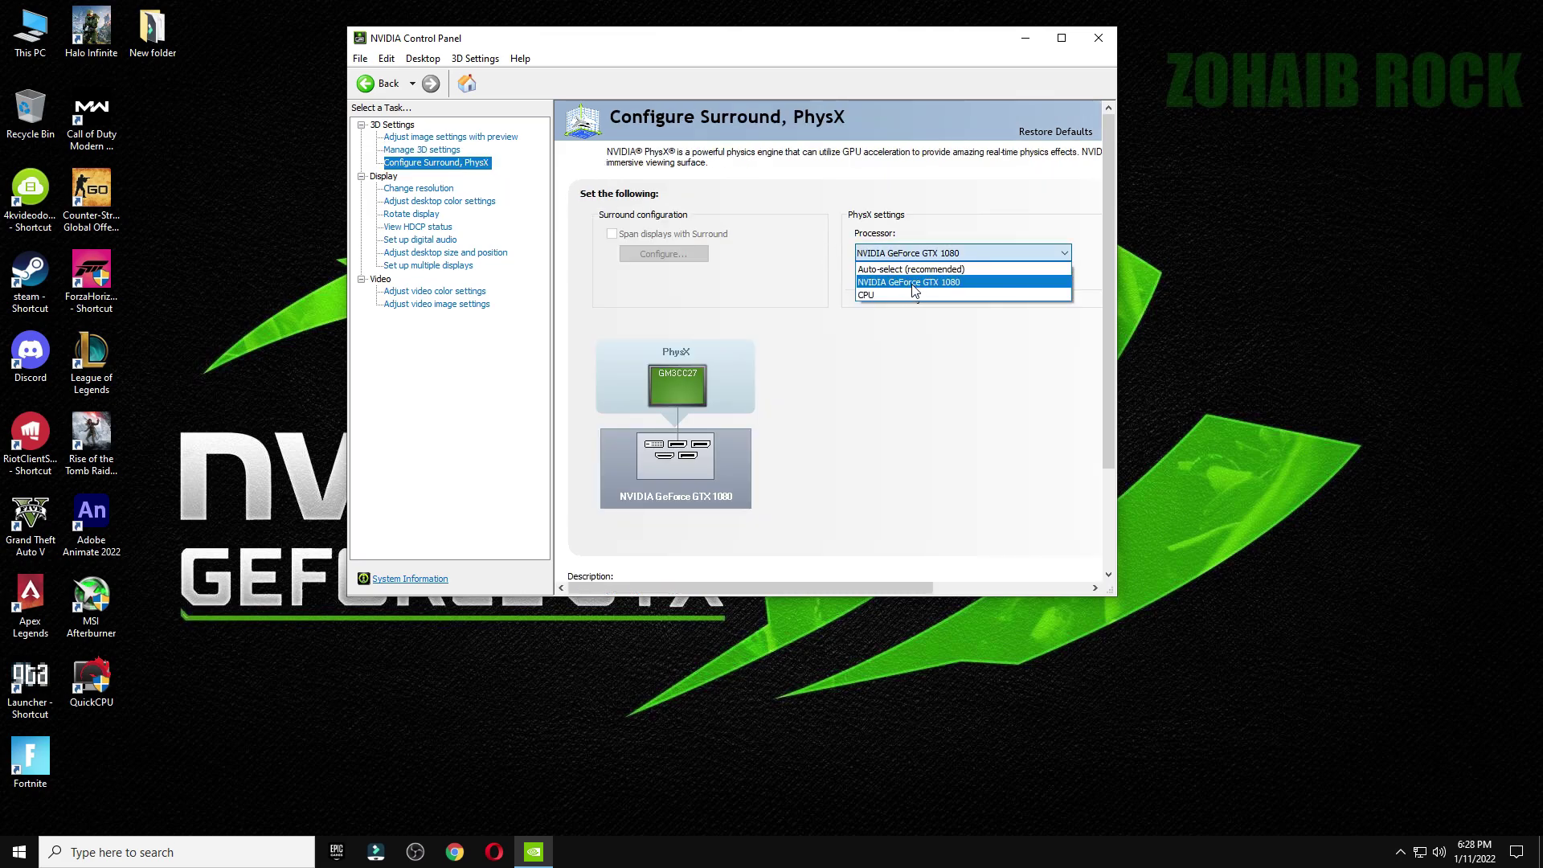
click(914, 285)
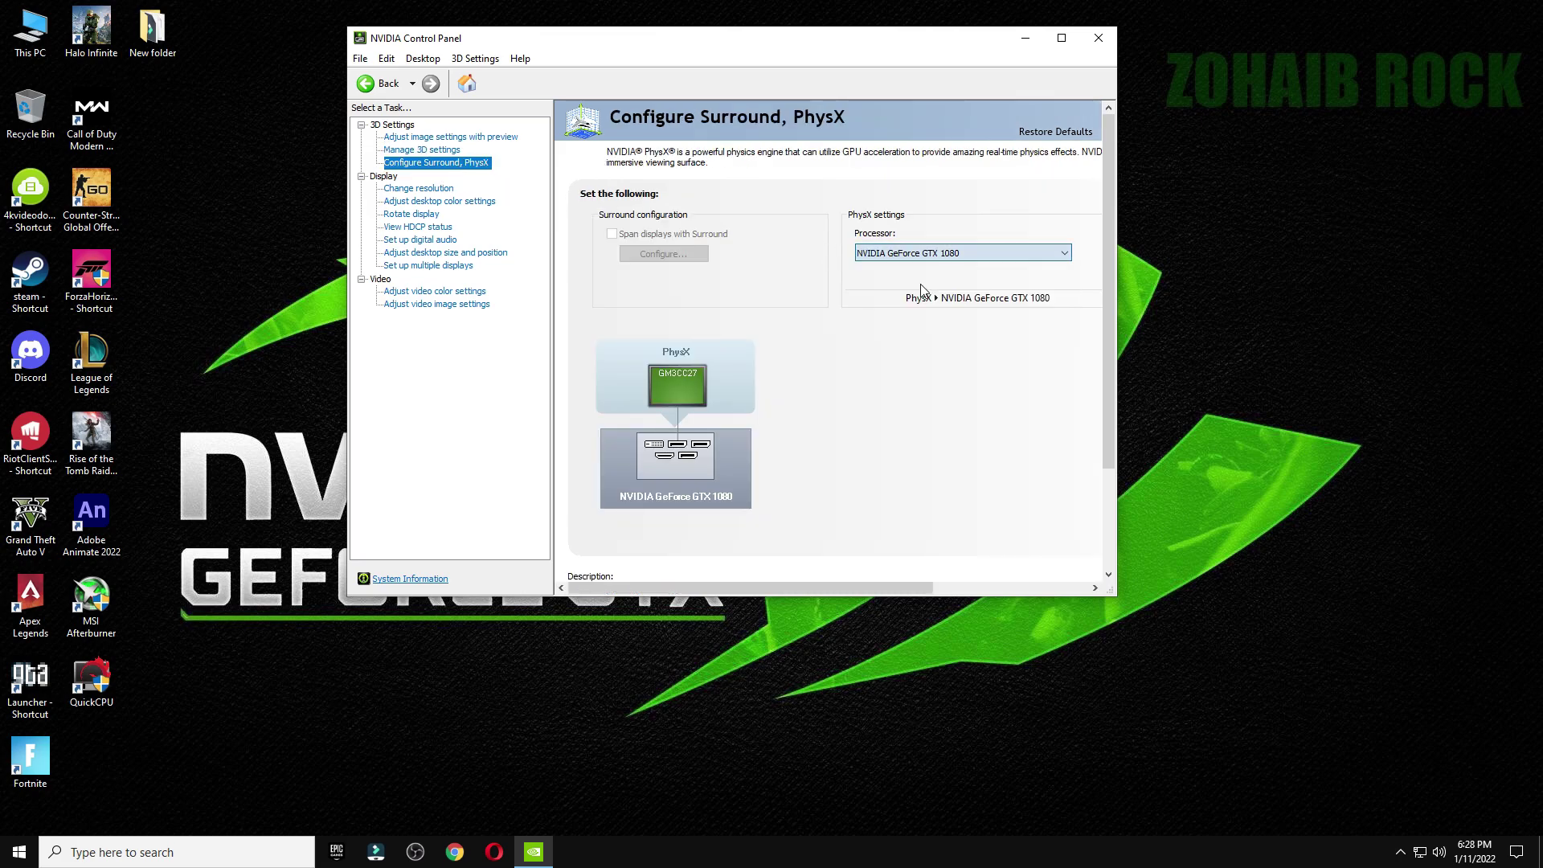
Choose a 165Hz refresh rate for the 1920 × 1080 PC resolution on the Change Resolution page.
click(415, 189)
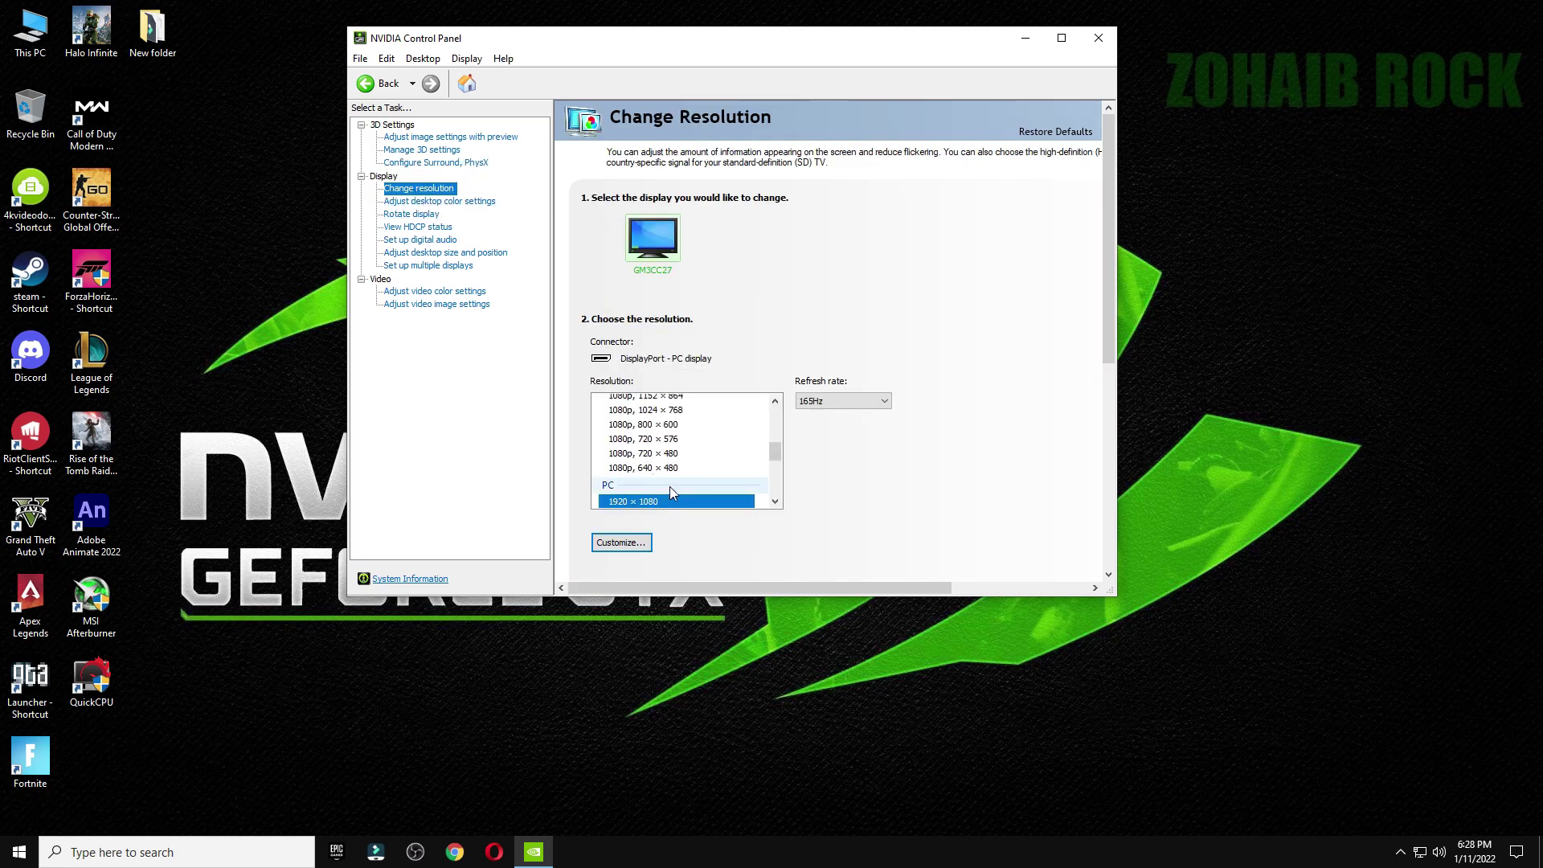
scroll(669, 485, down, 1)
click(830, 407)
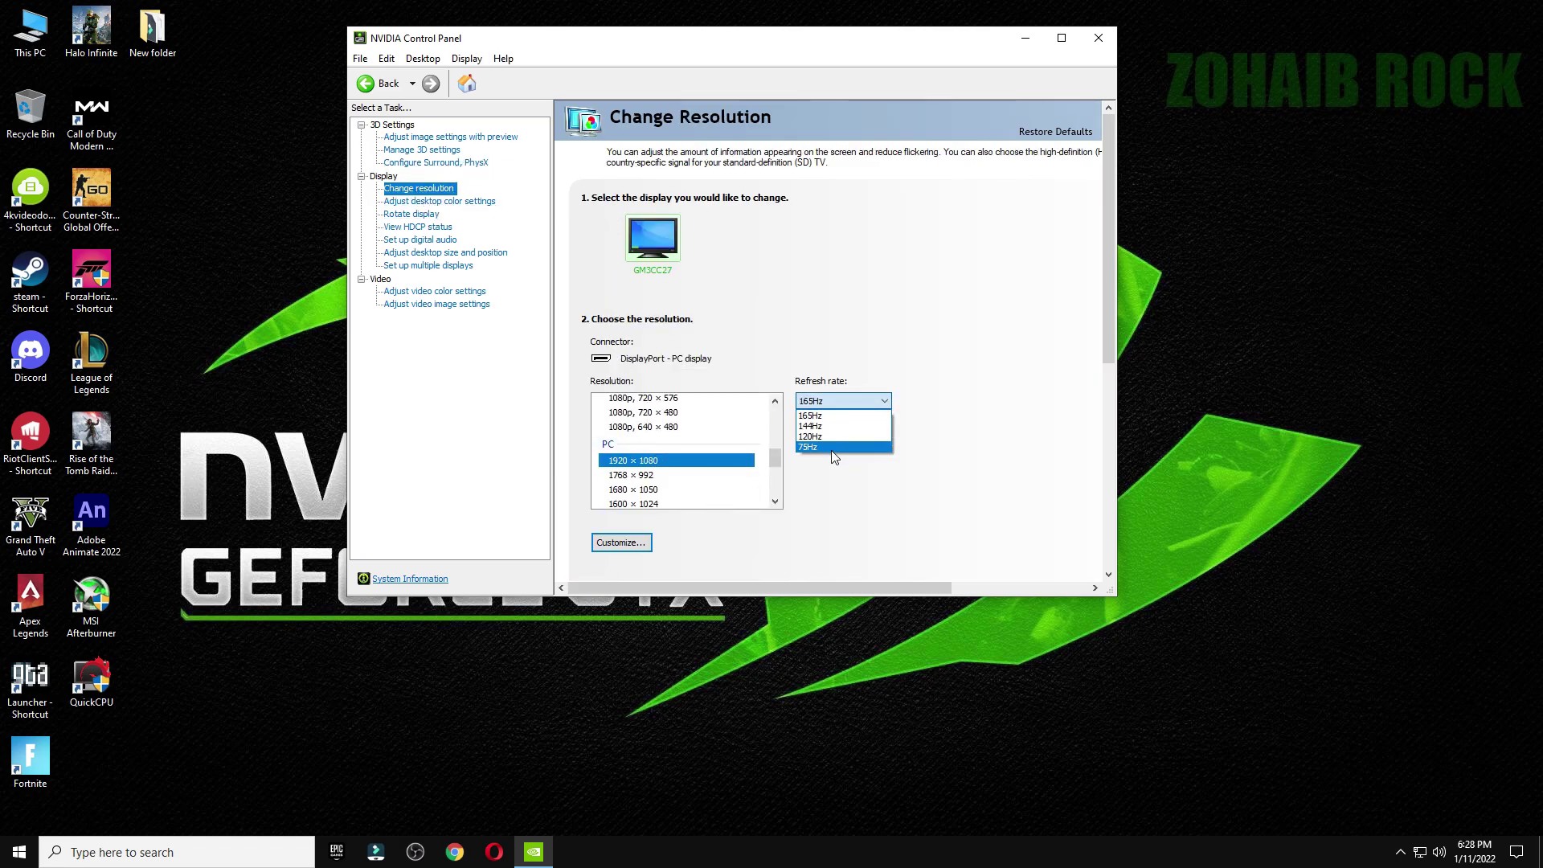
click(825, 416)
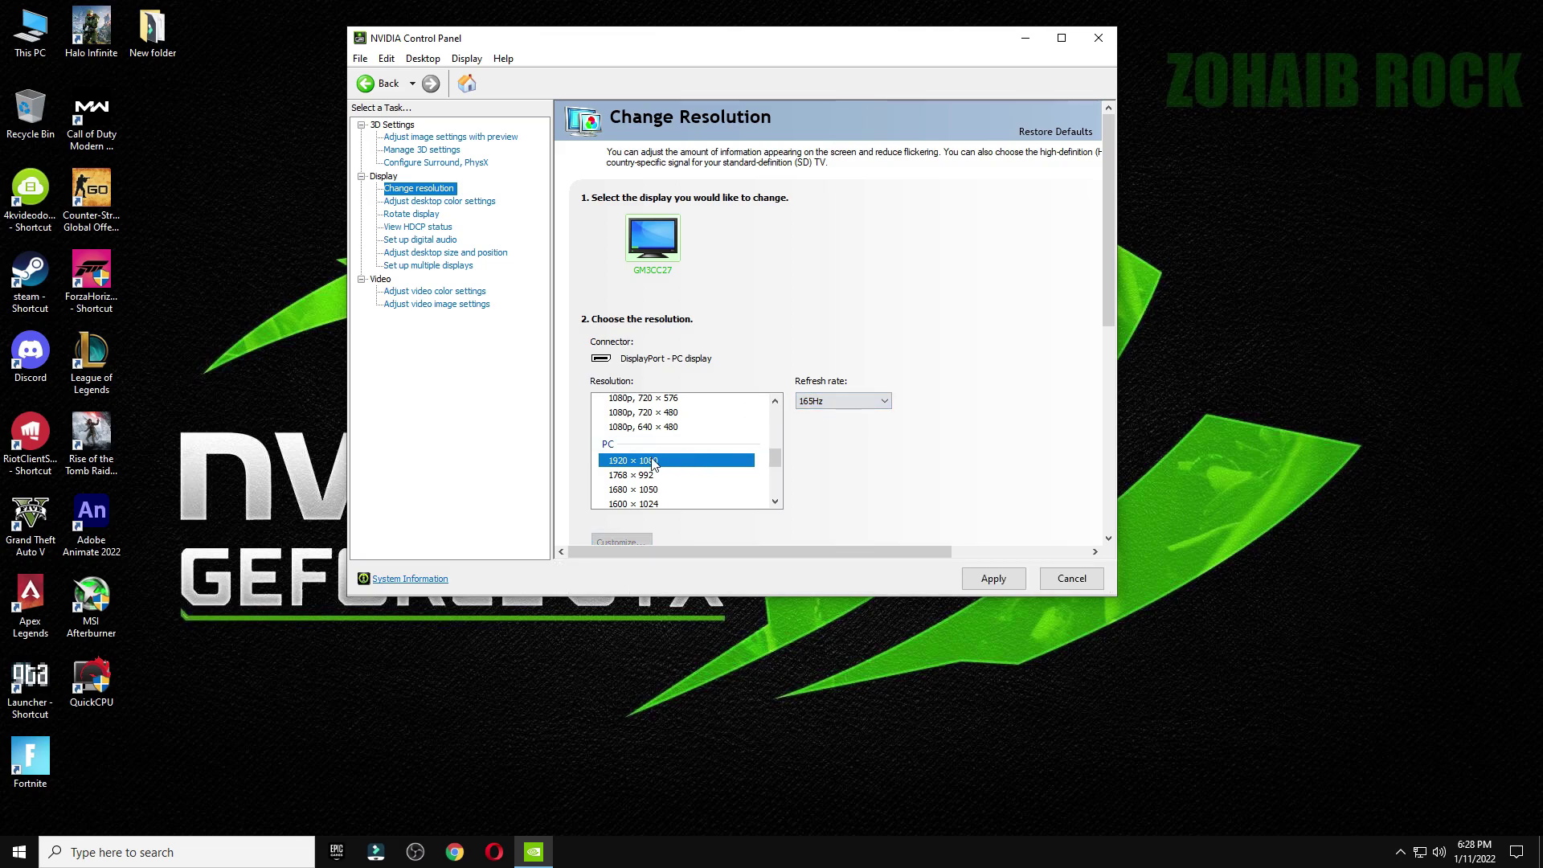
Set the desktop color gamma to 0.90 and digital vibrance to 60%, apply the changes, and close the NVIDIA Control Panel.
click(422, 202)
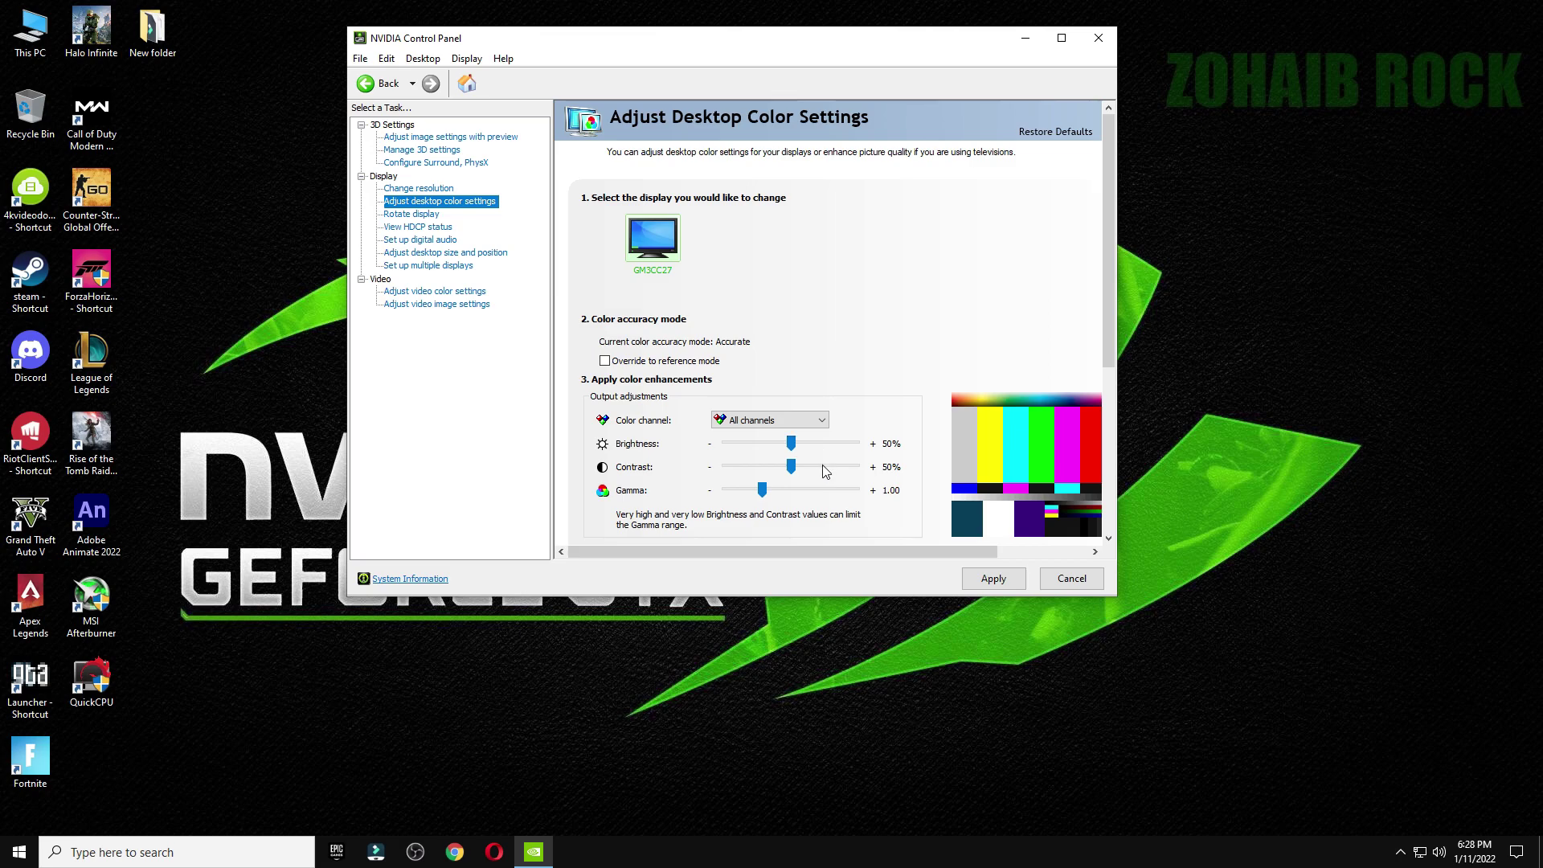
scroll(776, 434, down, 1)
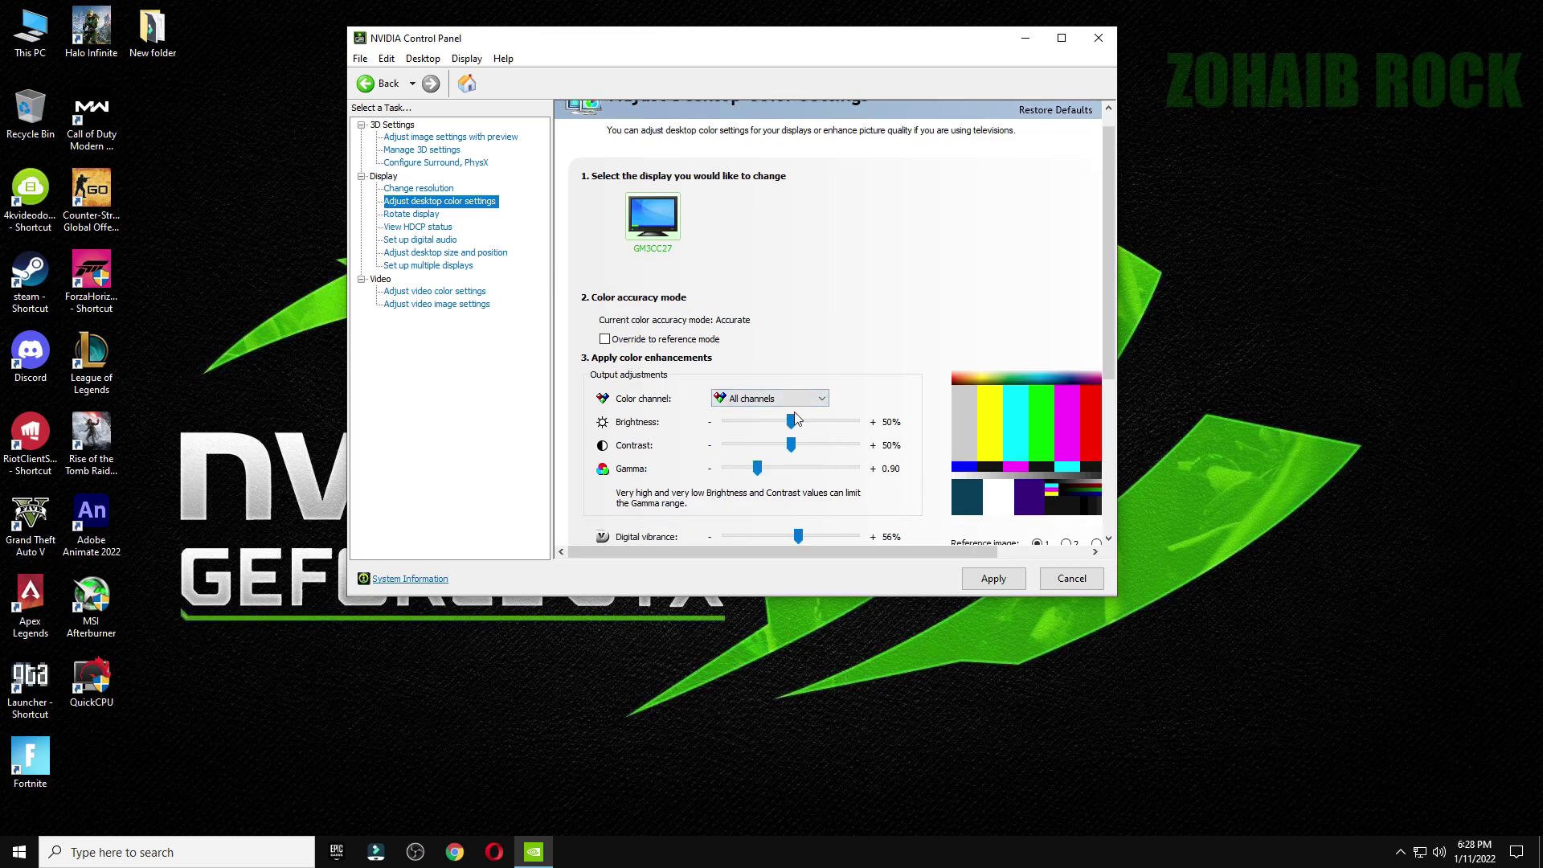
scroll(796, 419, down, 3)
drag(799, 475, 804, 474)
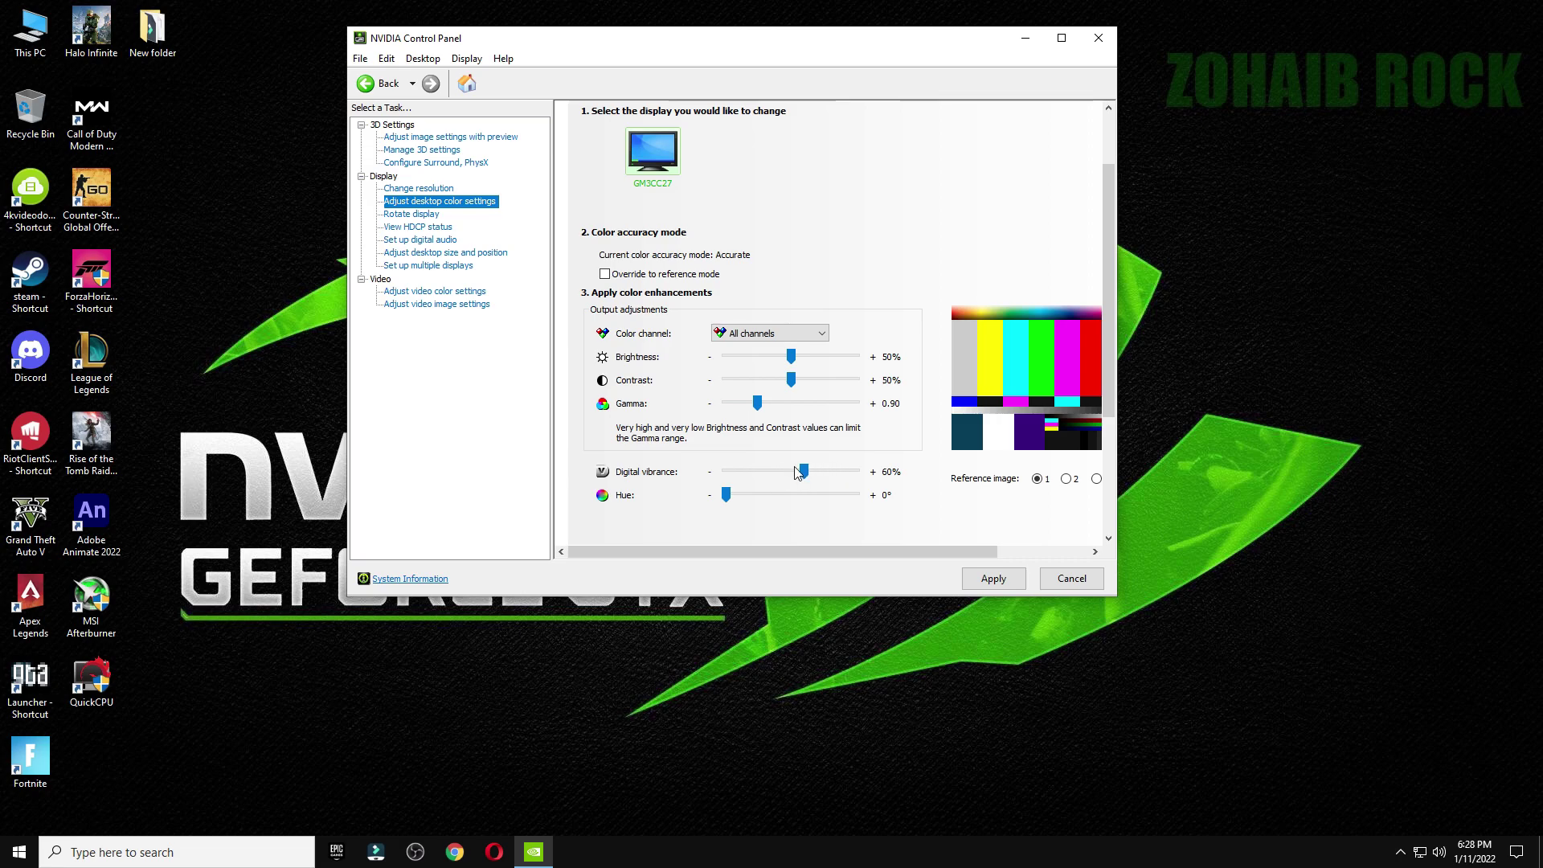
scroll(989, 566, down, 3)
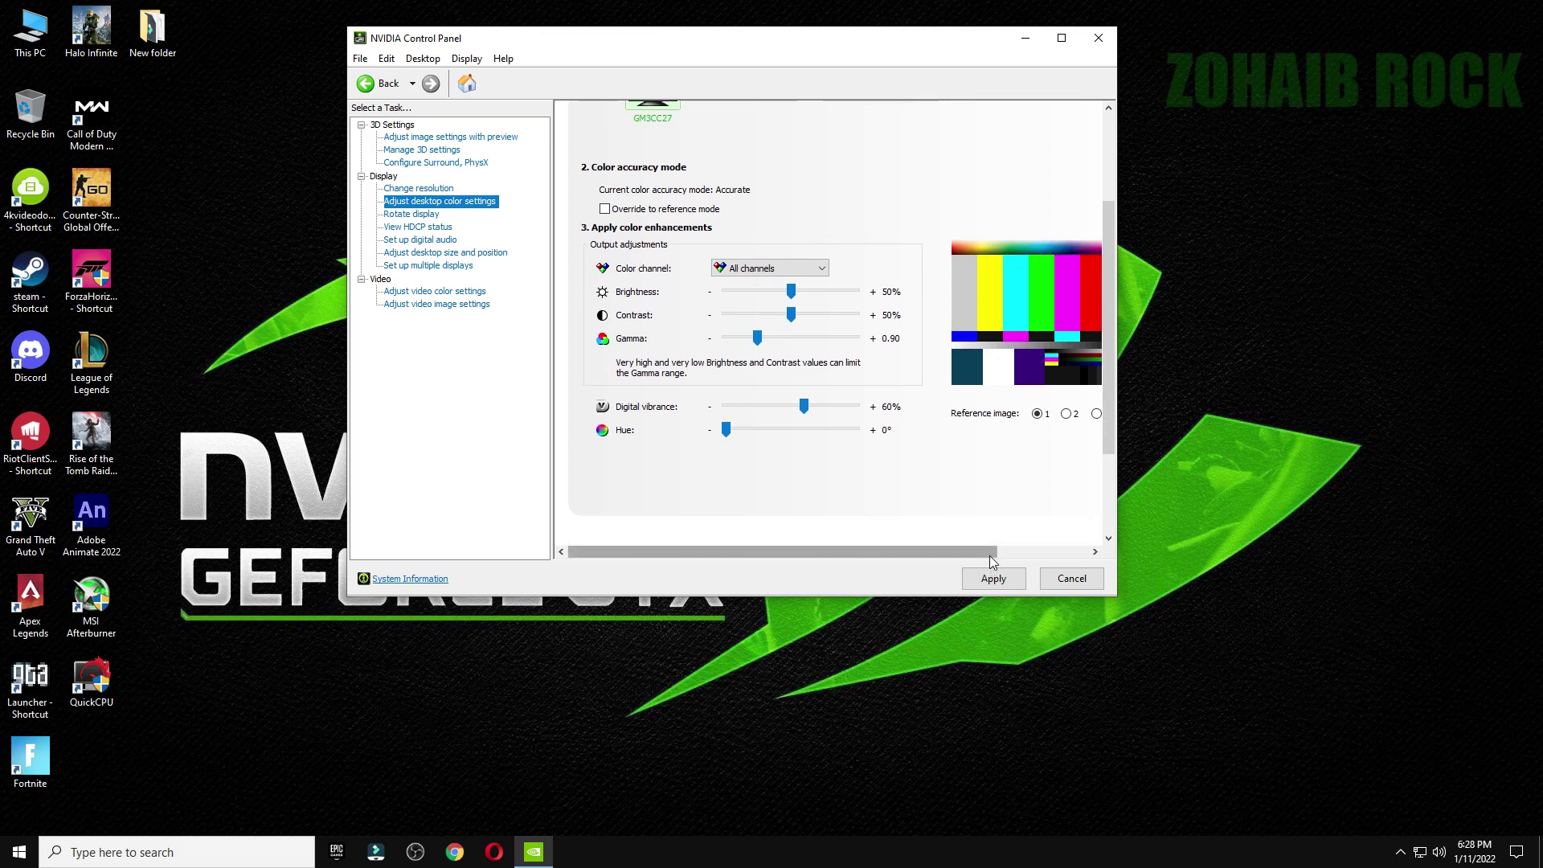
click(994, 578)
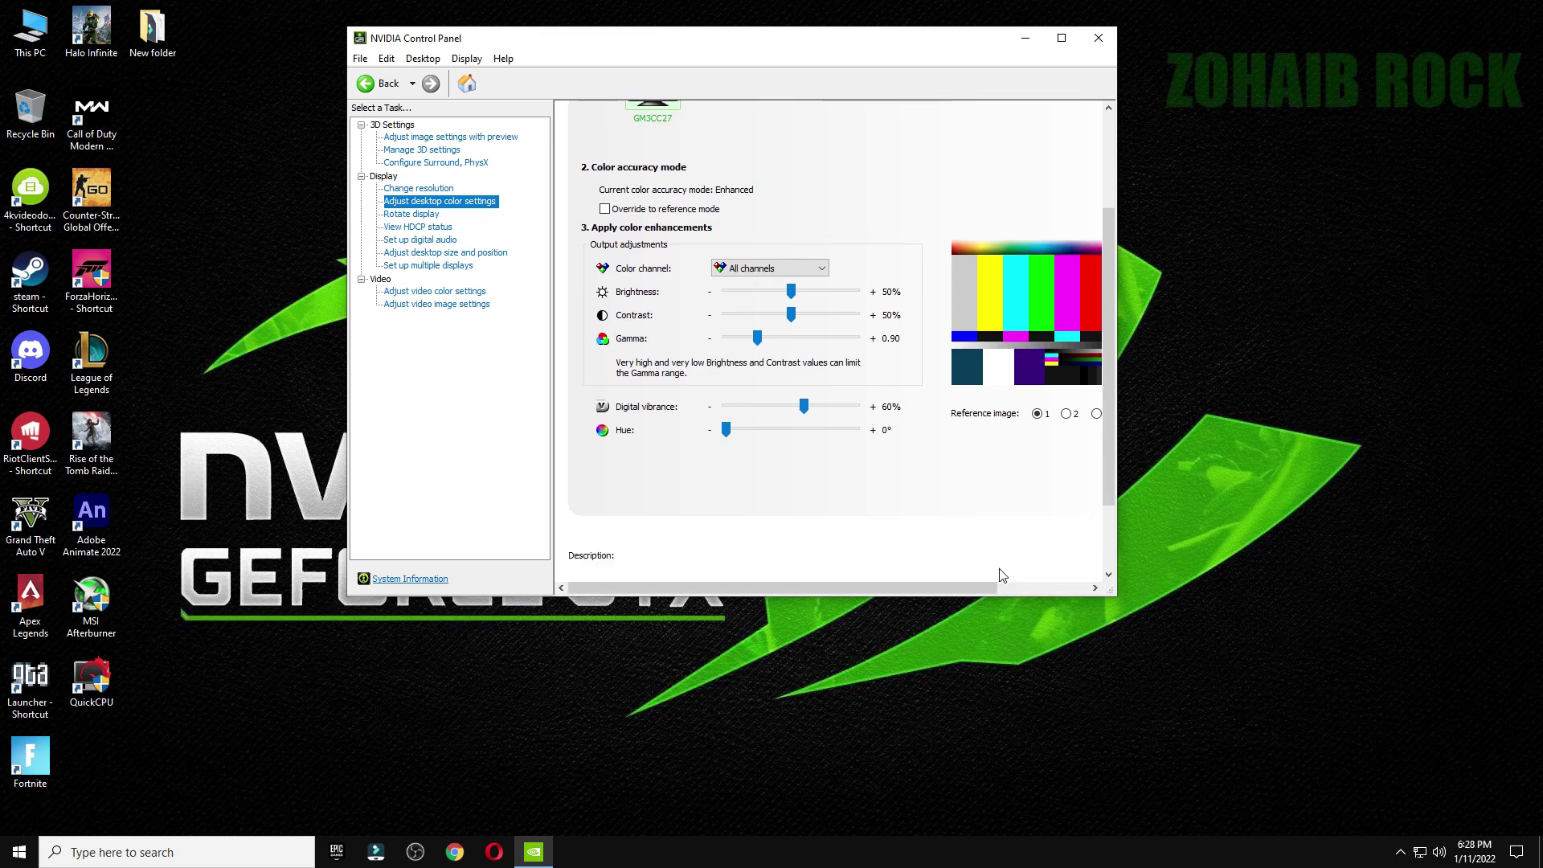
click(1098, 38)
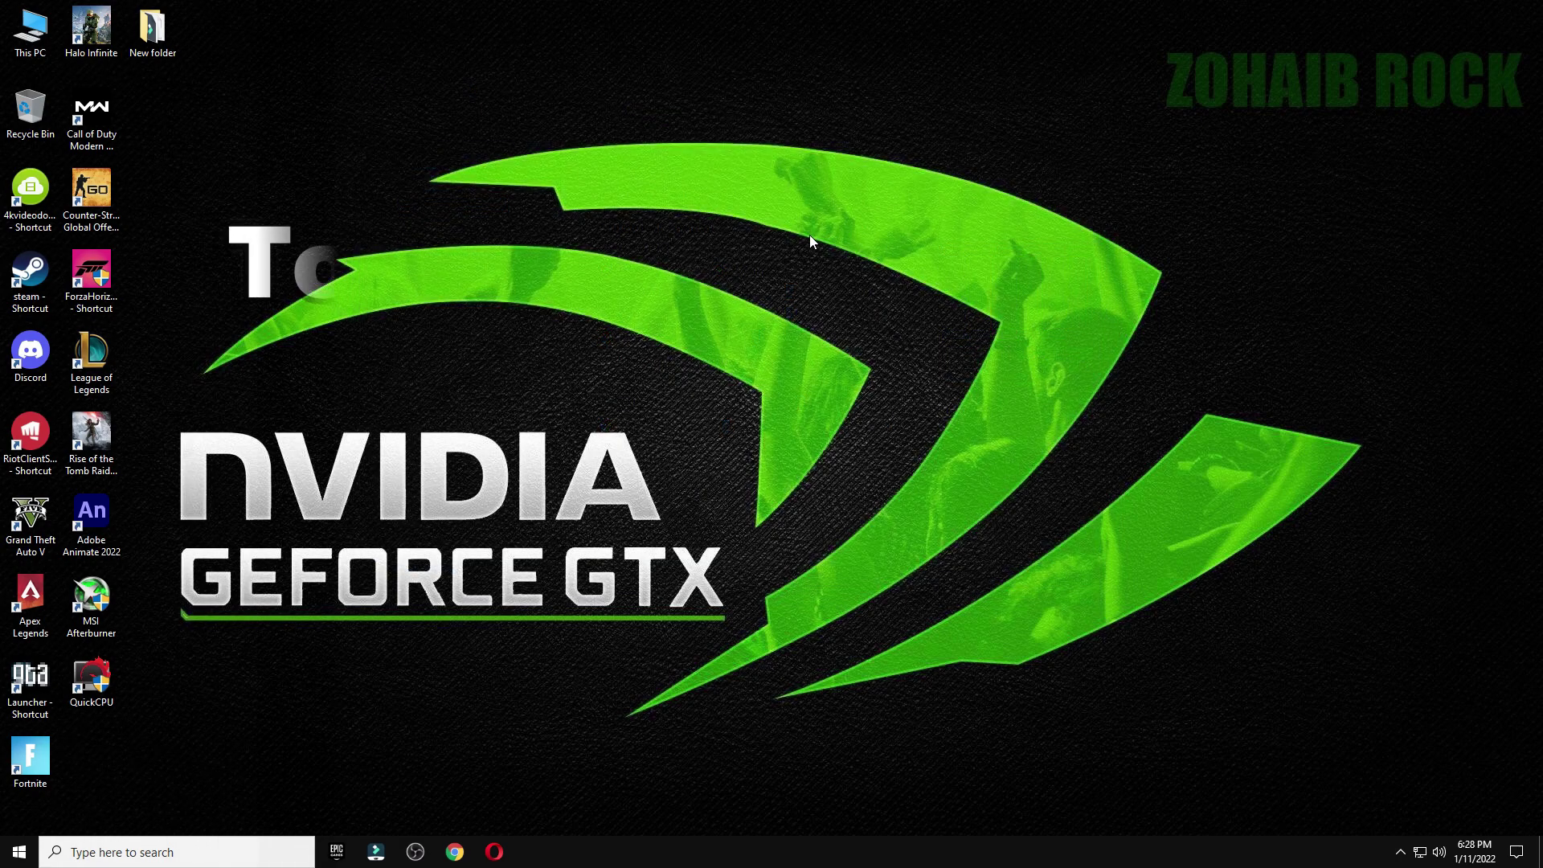
Open the Windows power options.
click(4, 854)
click(56, 816)
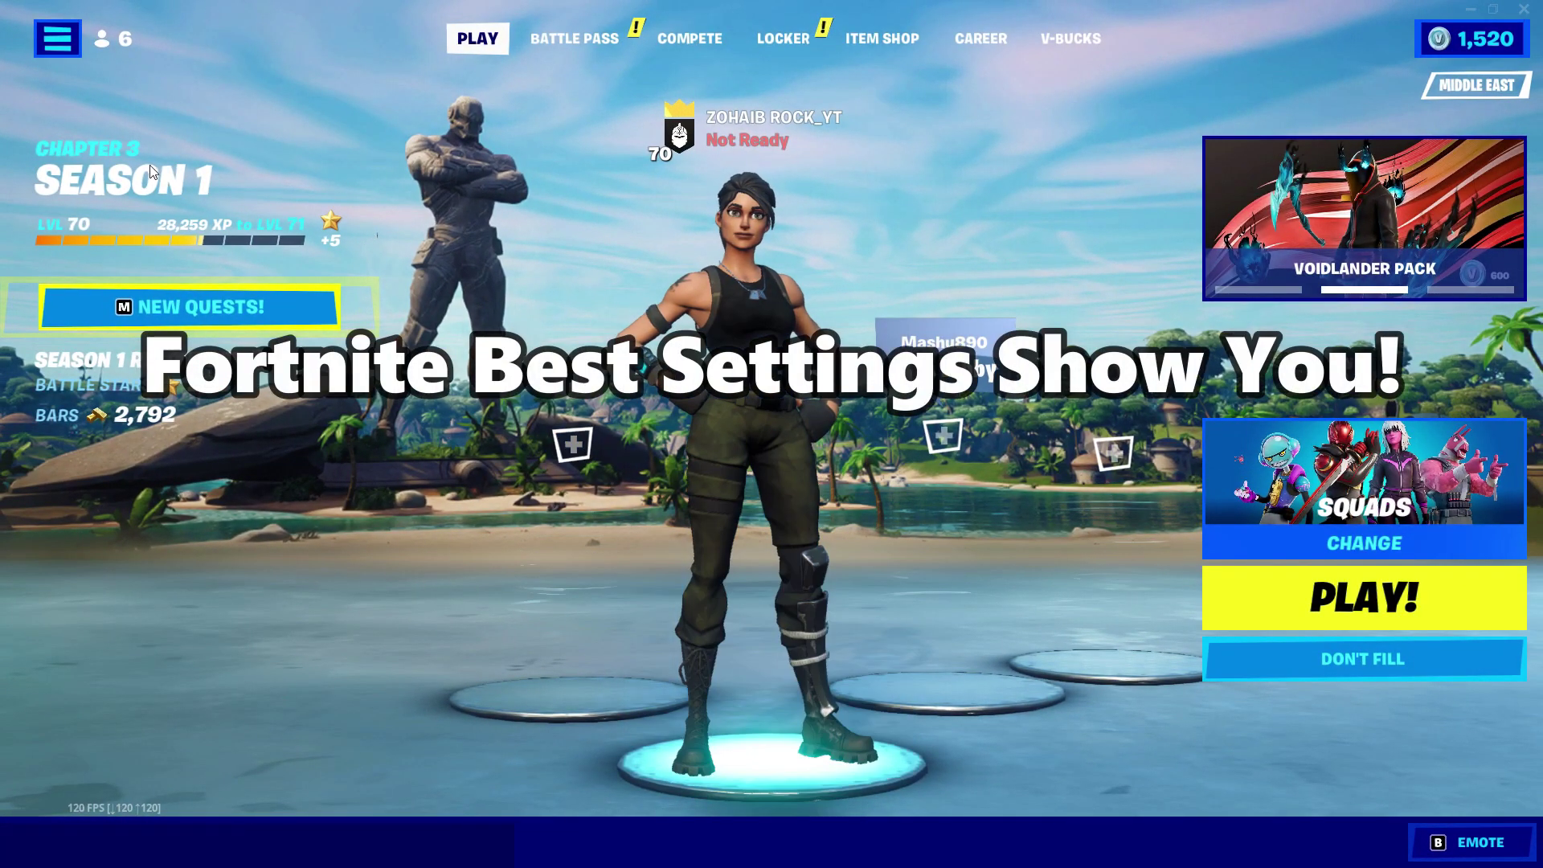
Open the video settings in Fortnite and set the Frame Rate Limit to Unlimited.
click(63, 51)
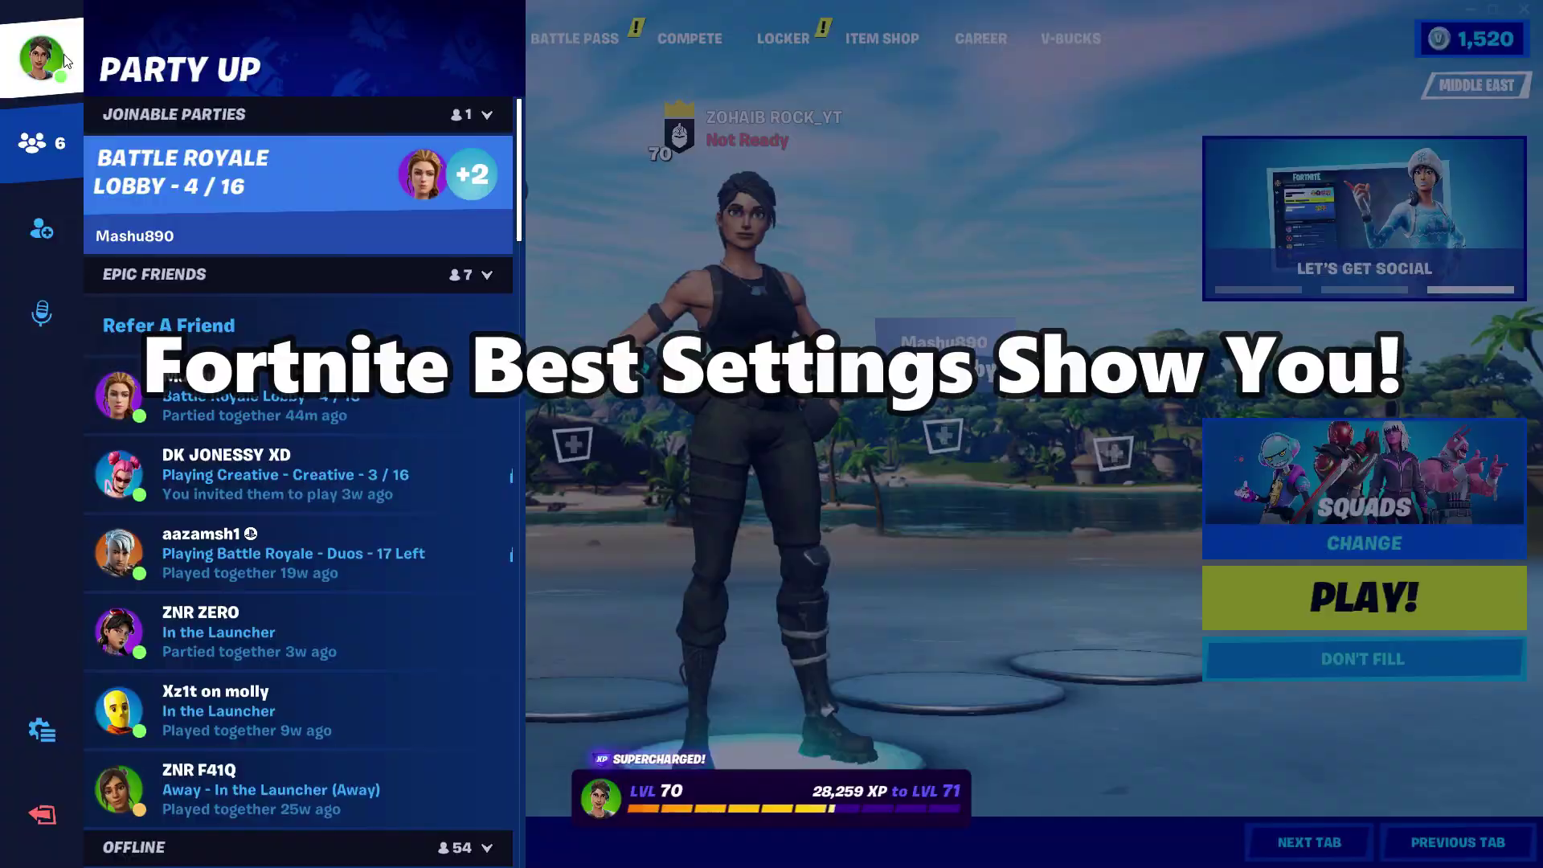
click(19, 738)
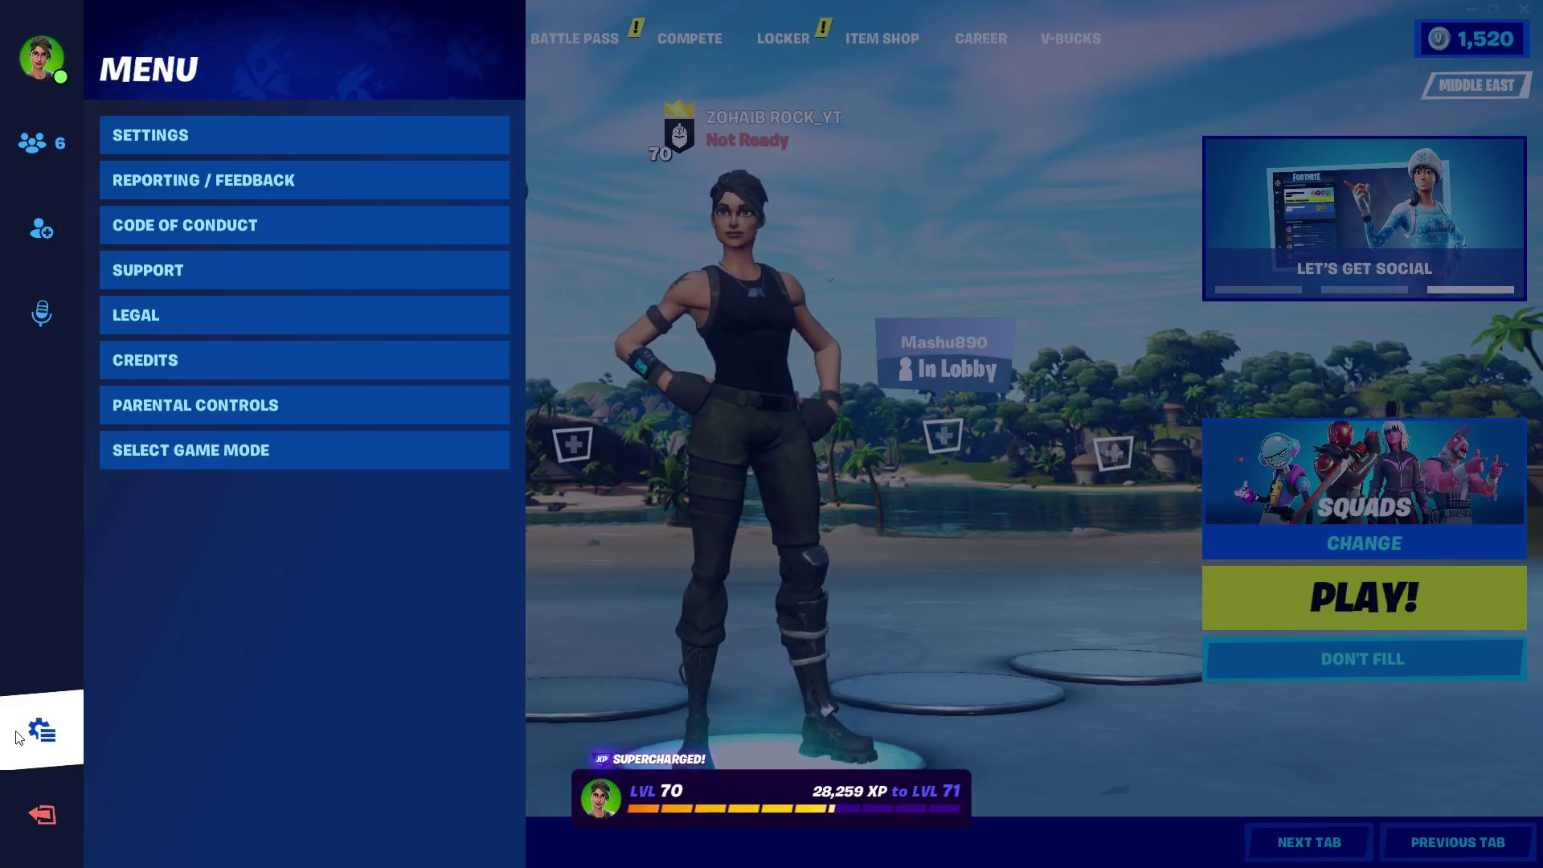
click(167, 140)
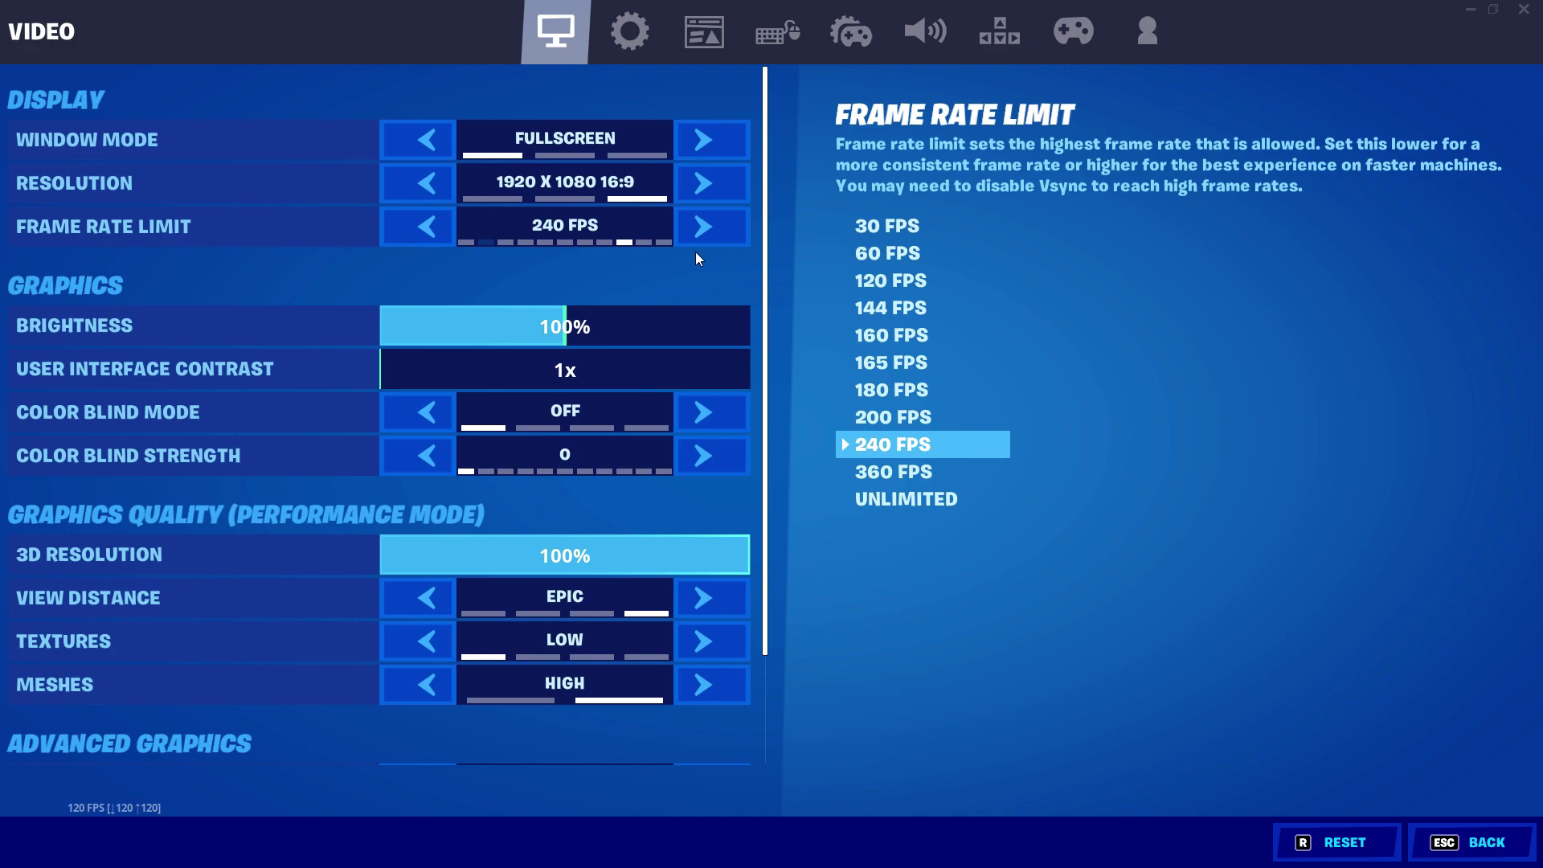
click(704, 228)
click(704, 228)
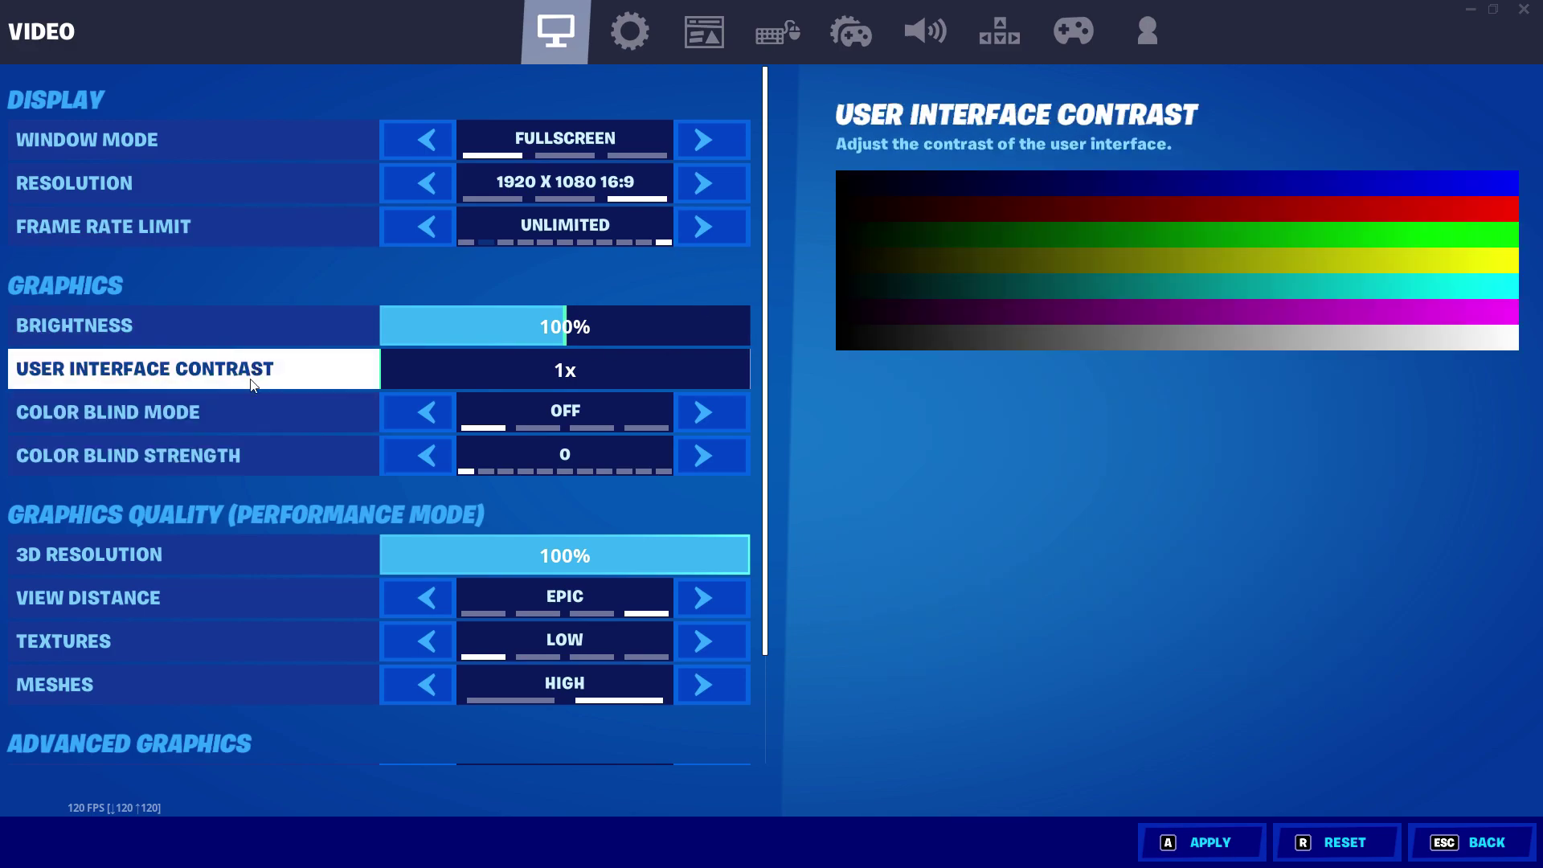
Set Meshes to Low in the graphics quality settings, review the remaining video options, and leave the settings.
scroll(305, 587, down, 1)
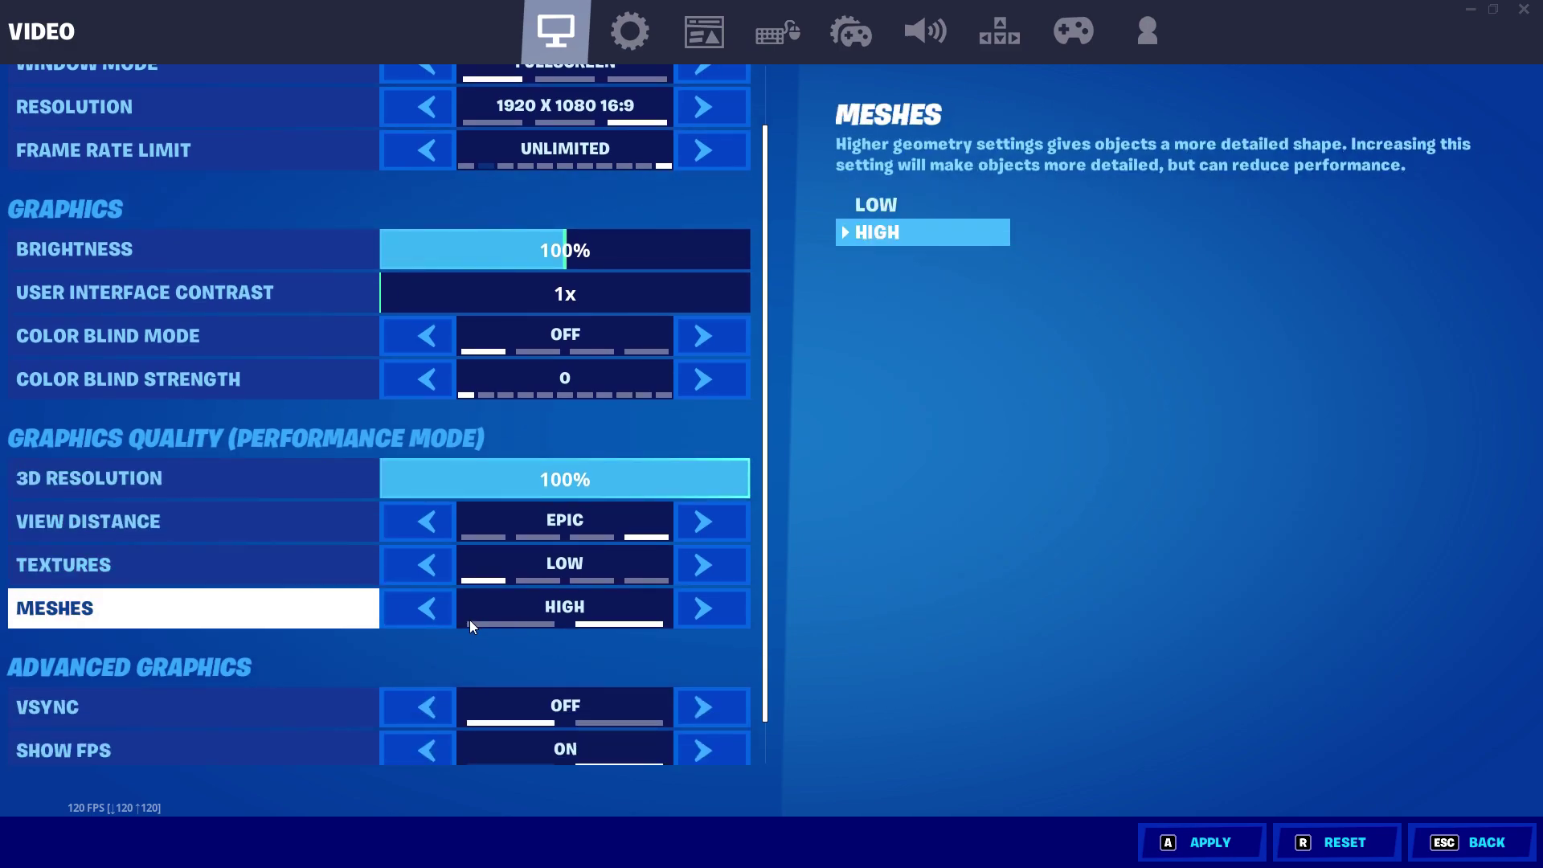
click(425, 614)
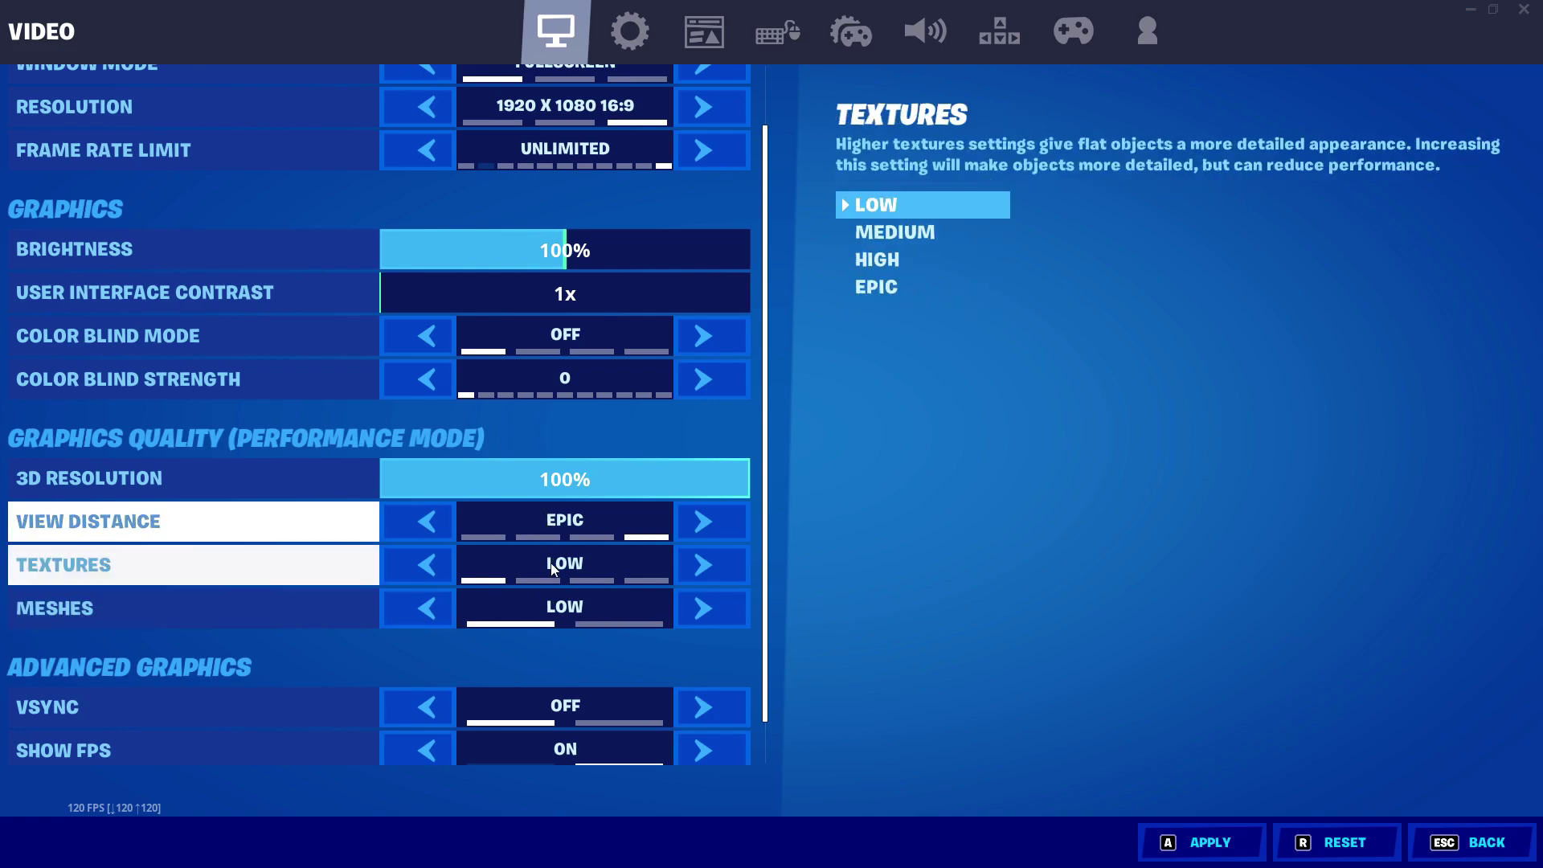
scroll(549, 635, down, 1)
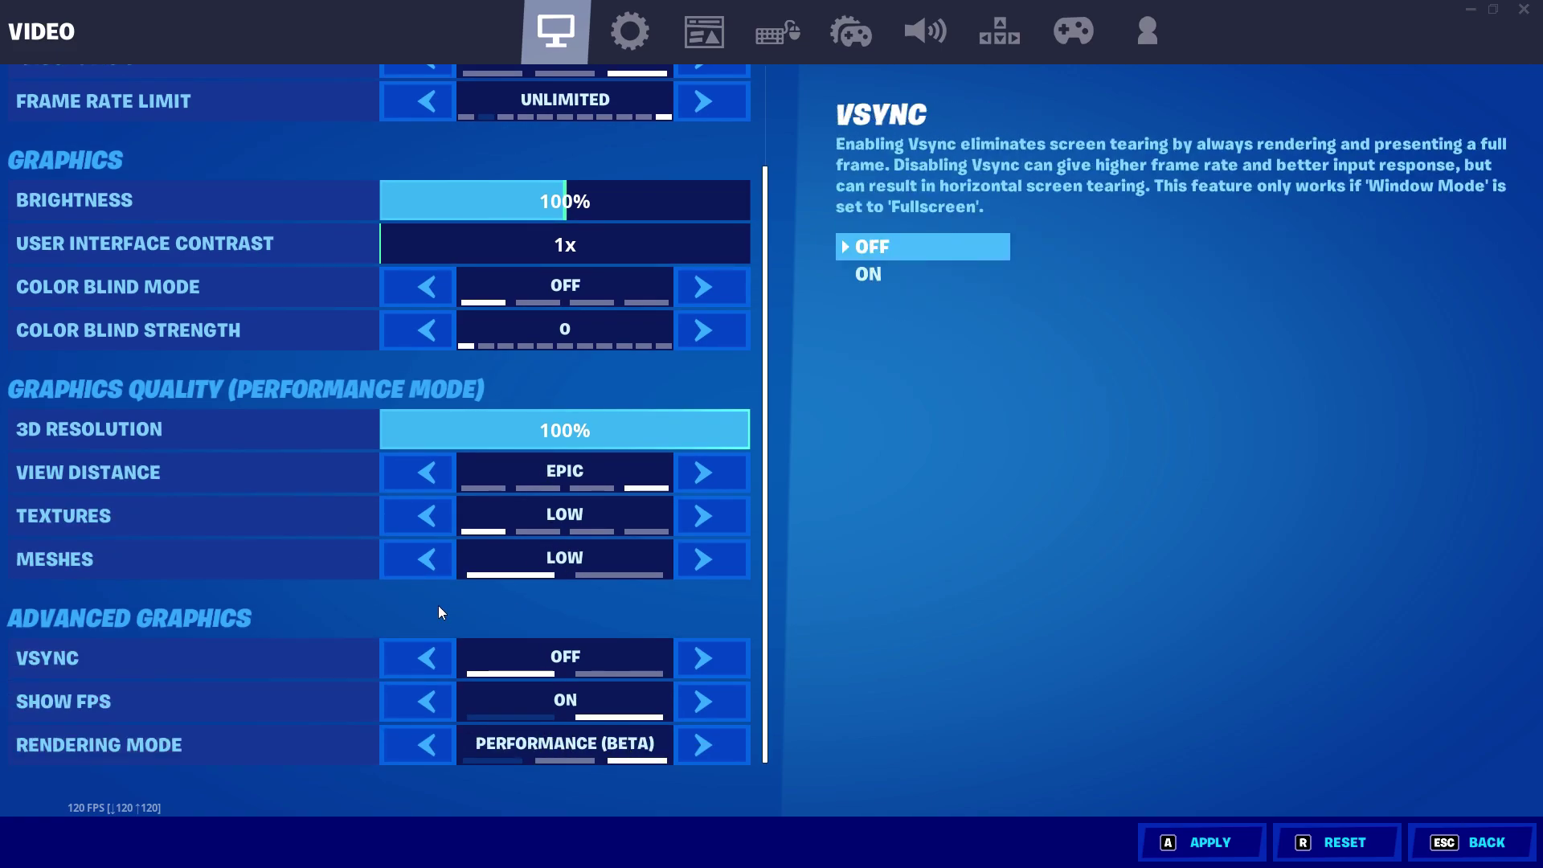
scroll(450, 482, up, 2)
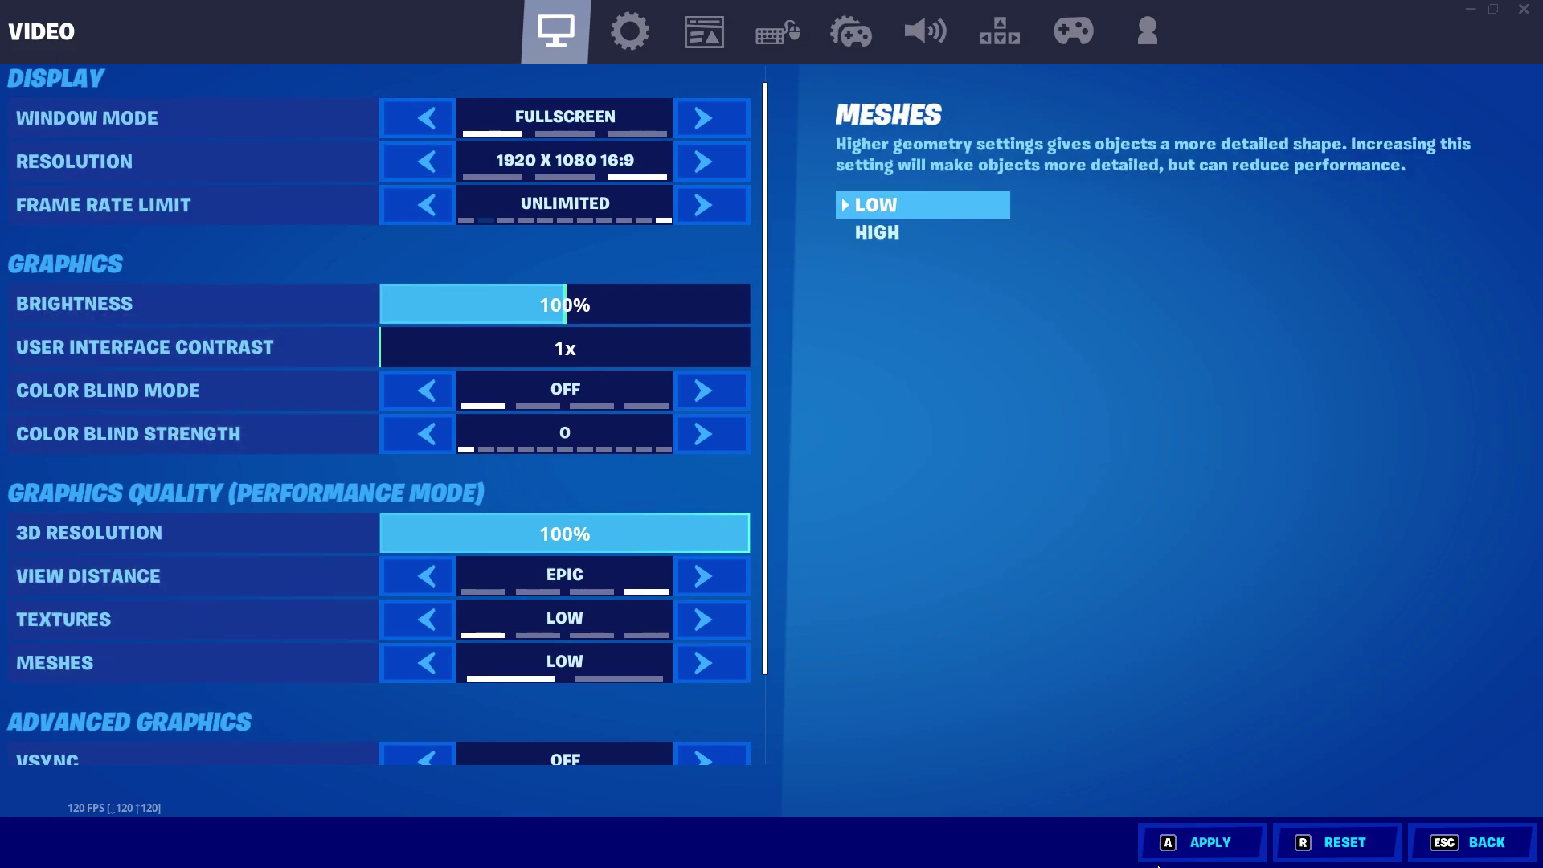
click(1411, 852)
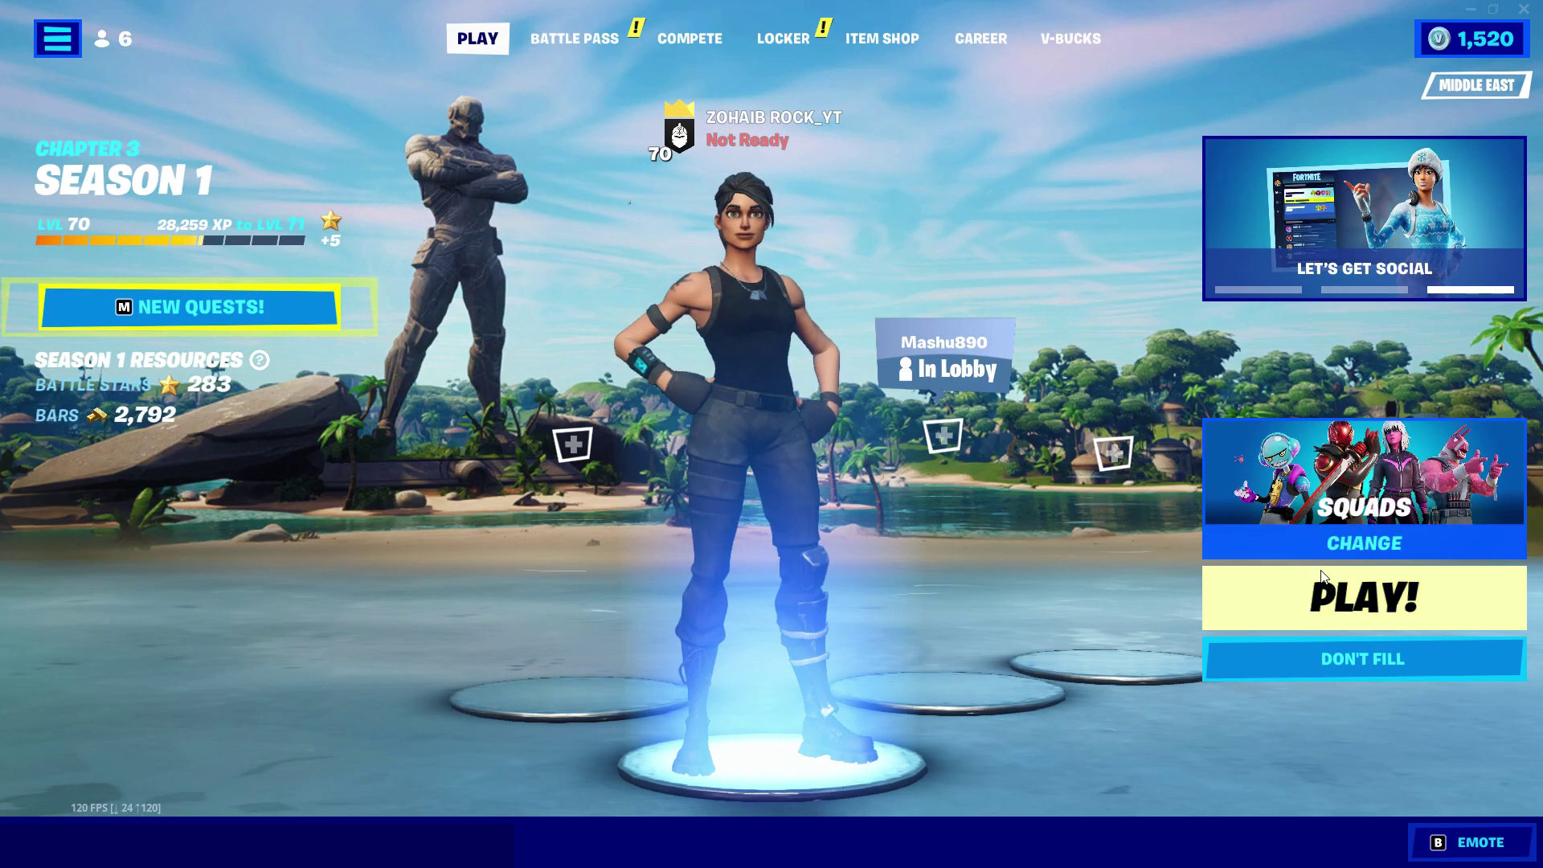
Open the game mode selection, look through the favorite islands in the library, and launch Creative from the recently played modes.
click(1366, 530)
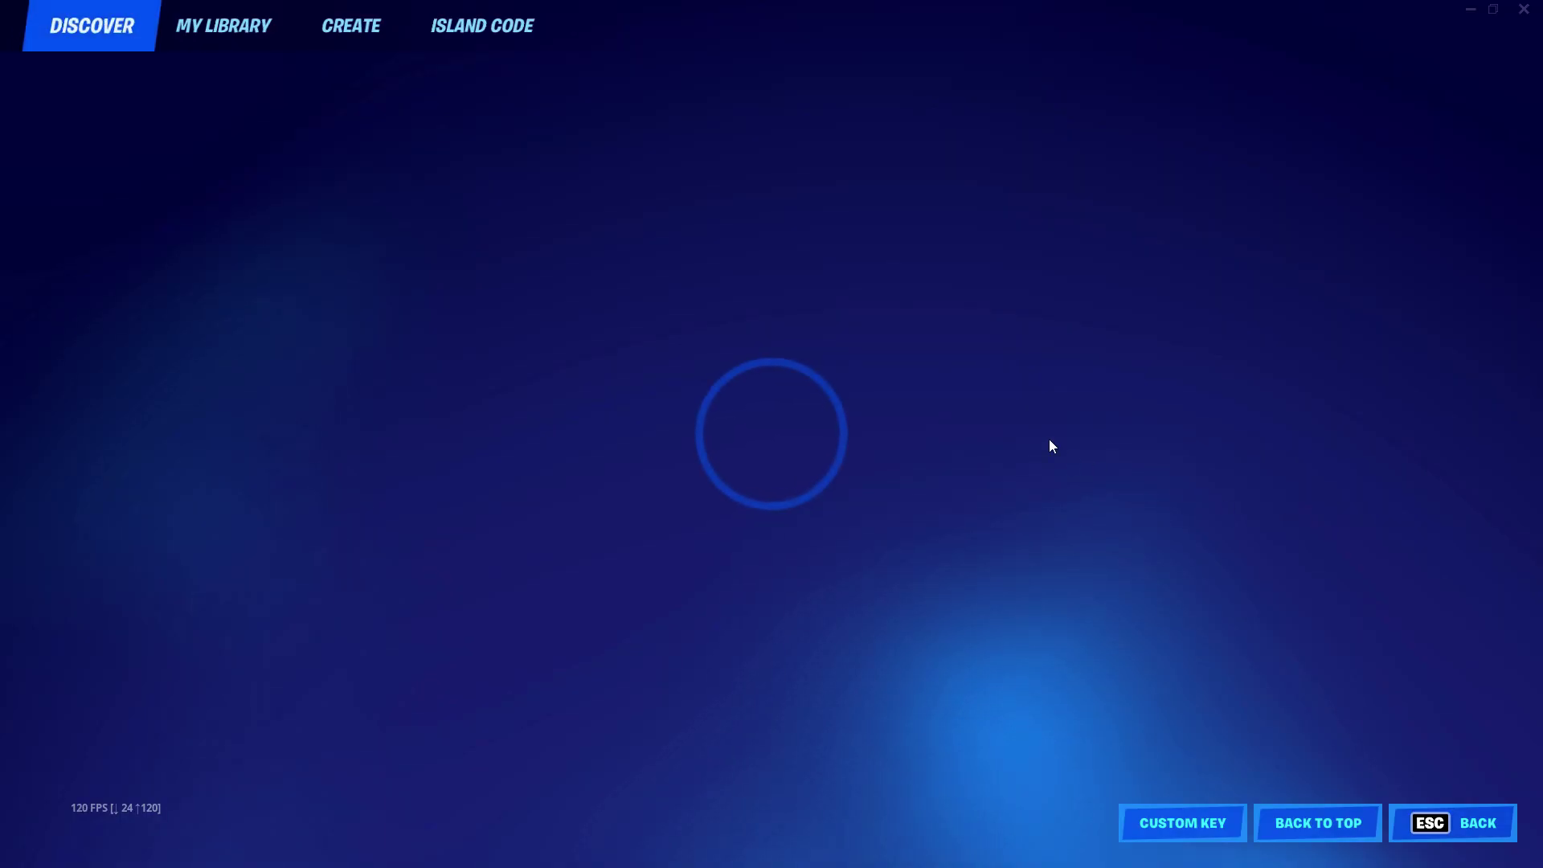
click(244, 32)
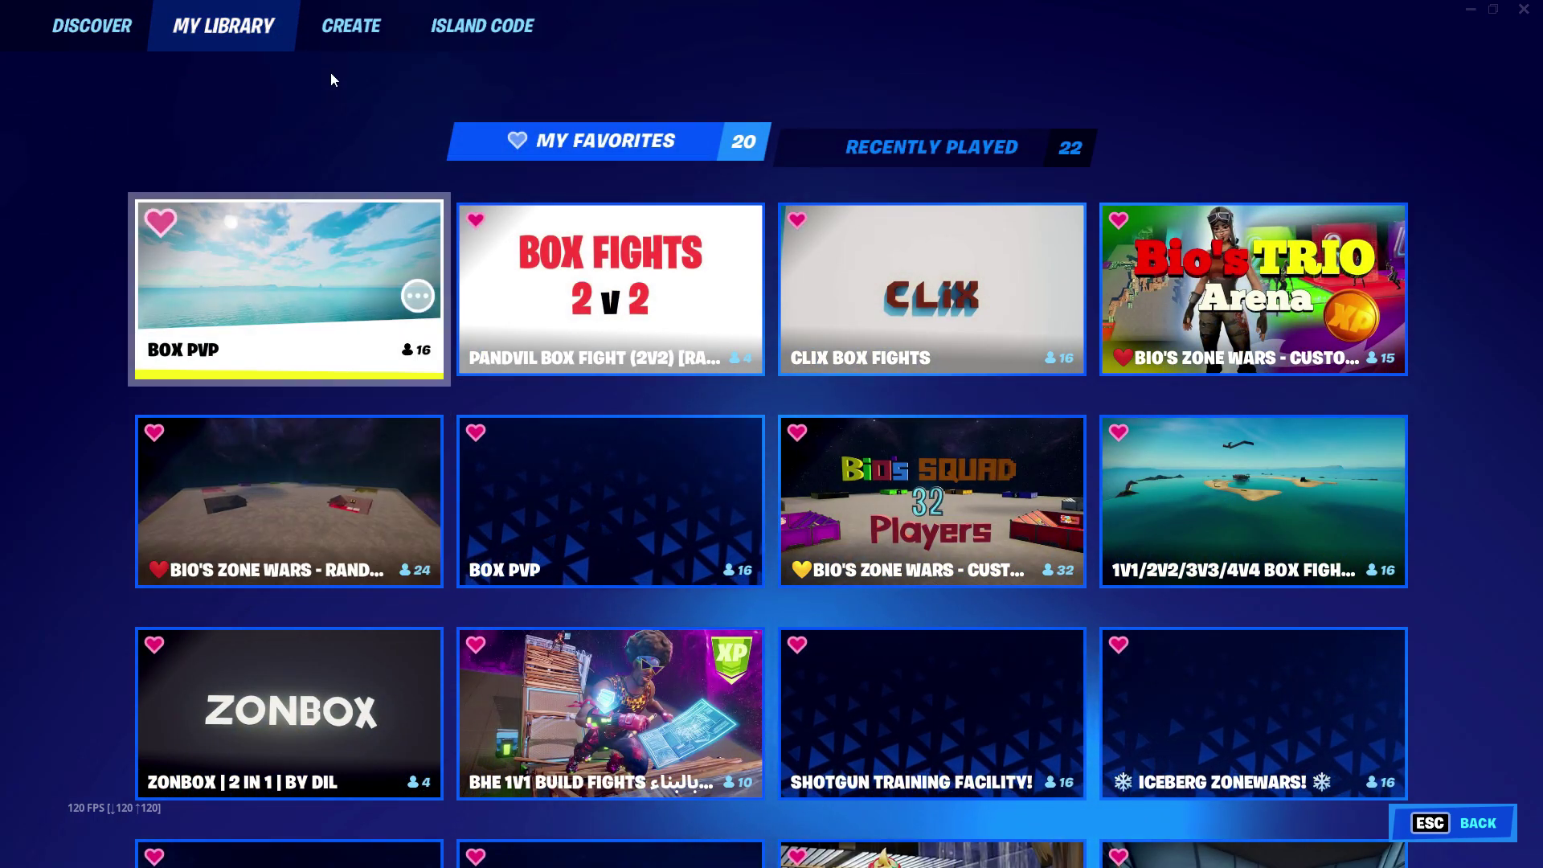
key(Escape)
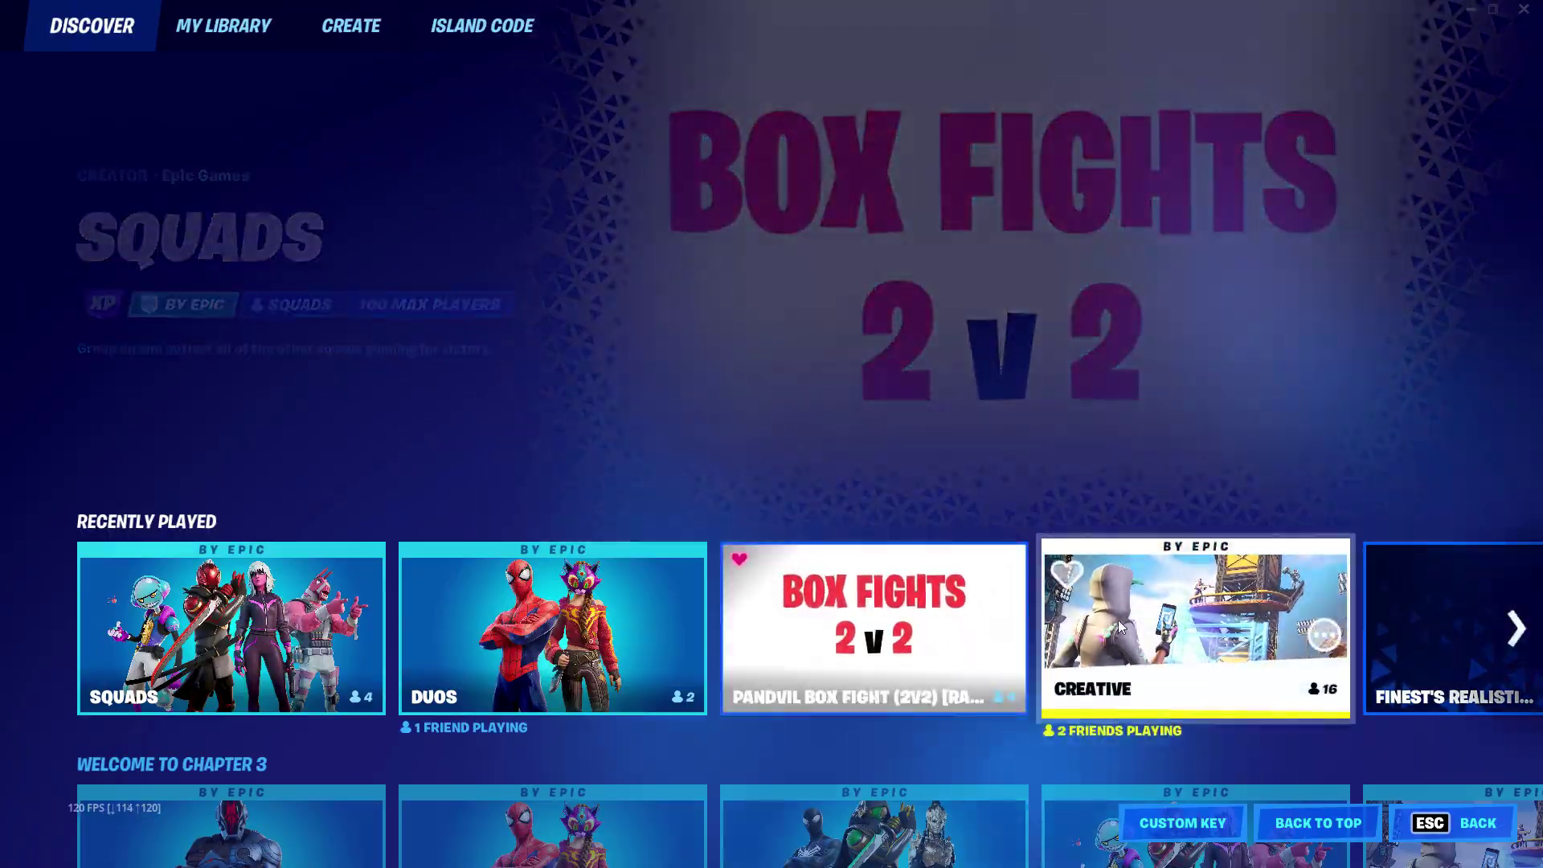
click(1117, 620)
click(1324, 675)
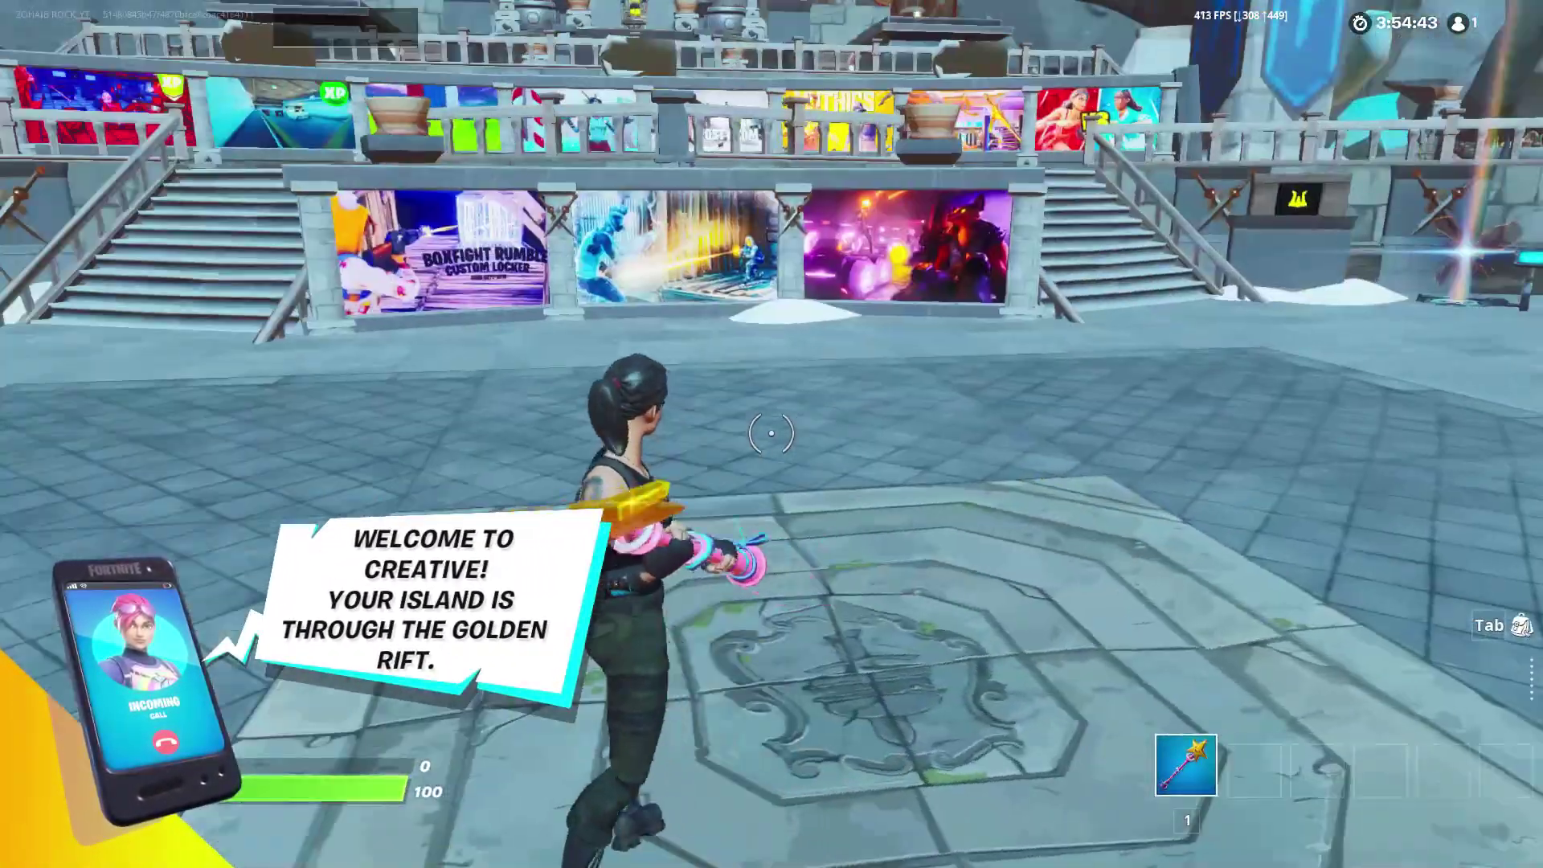
Run across the Creative hub to the island rift and enter the island.
key(w)
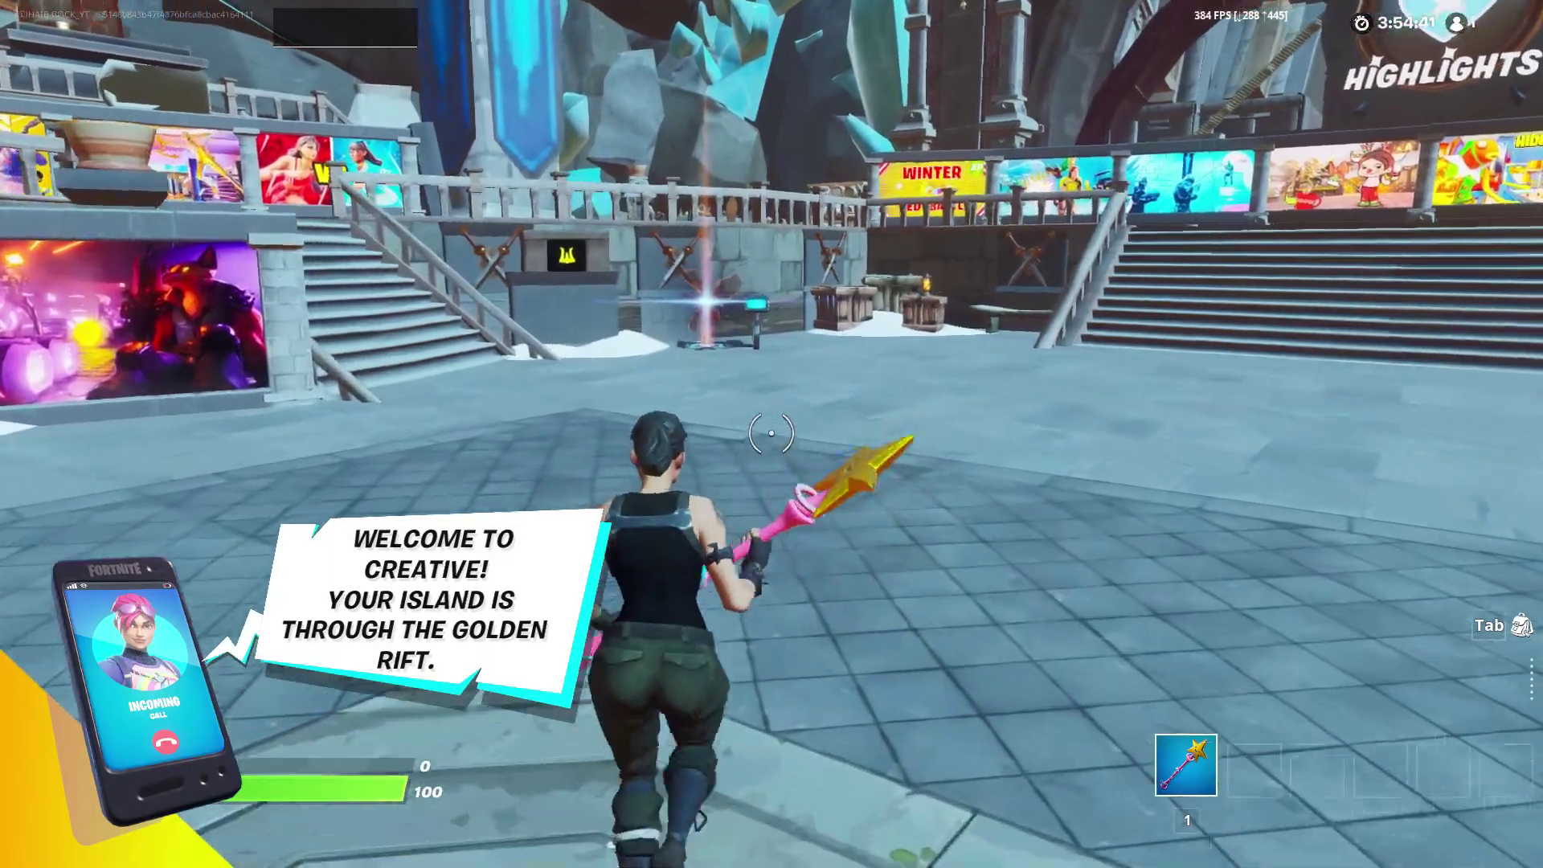
key(w)
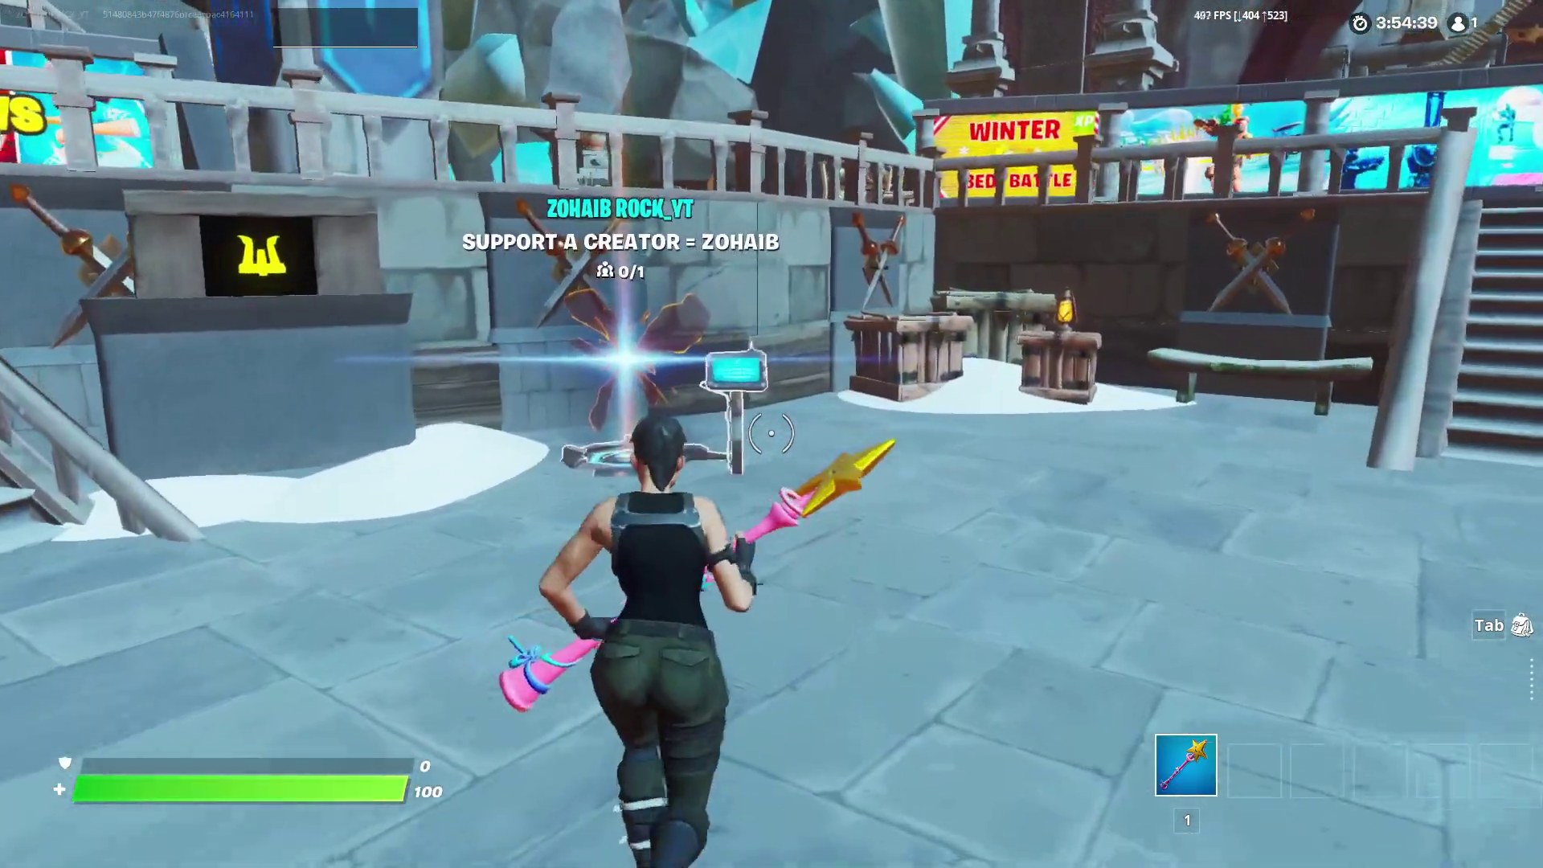
key(w)
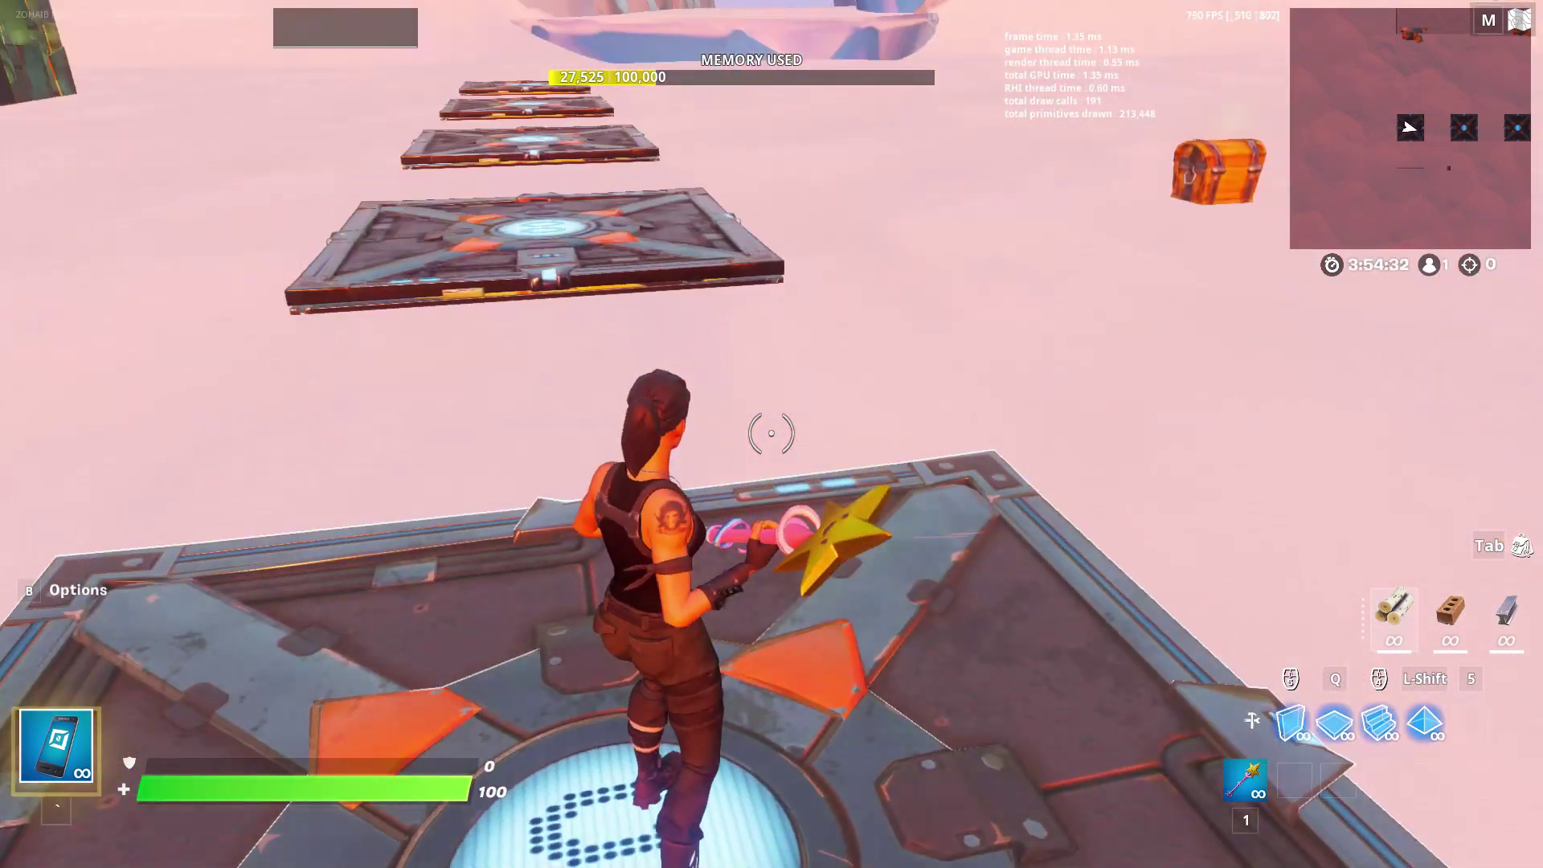
Move around the island's platforms to check the frame rate with the new video settings.
key(Escape)
click(435, 546)
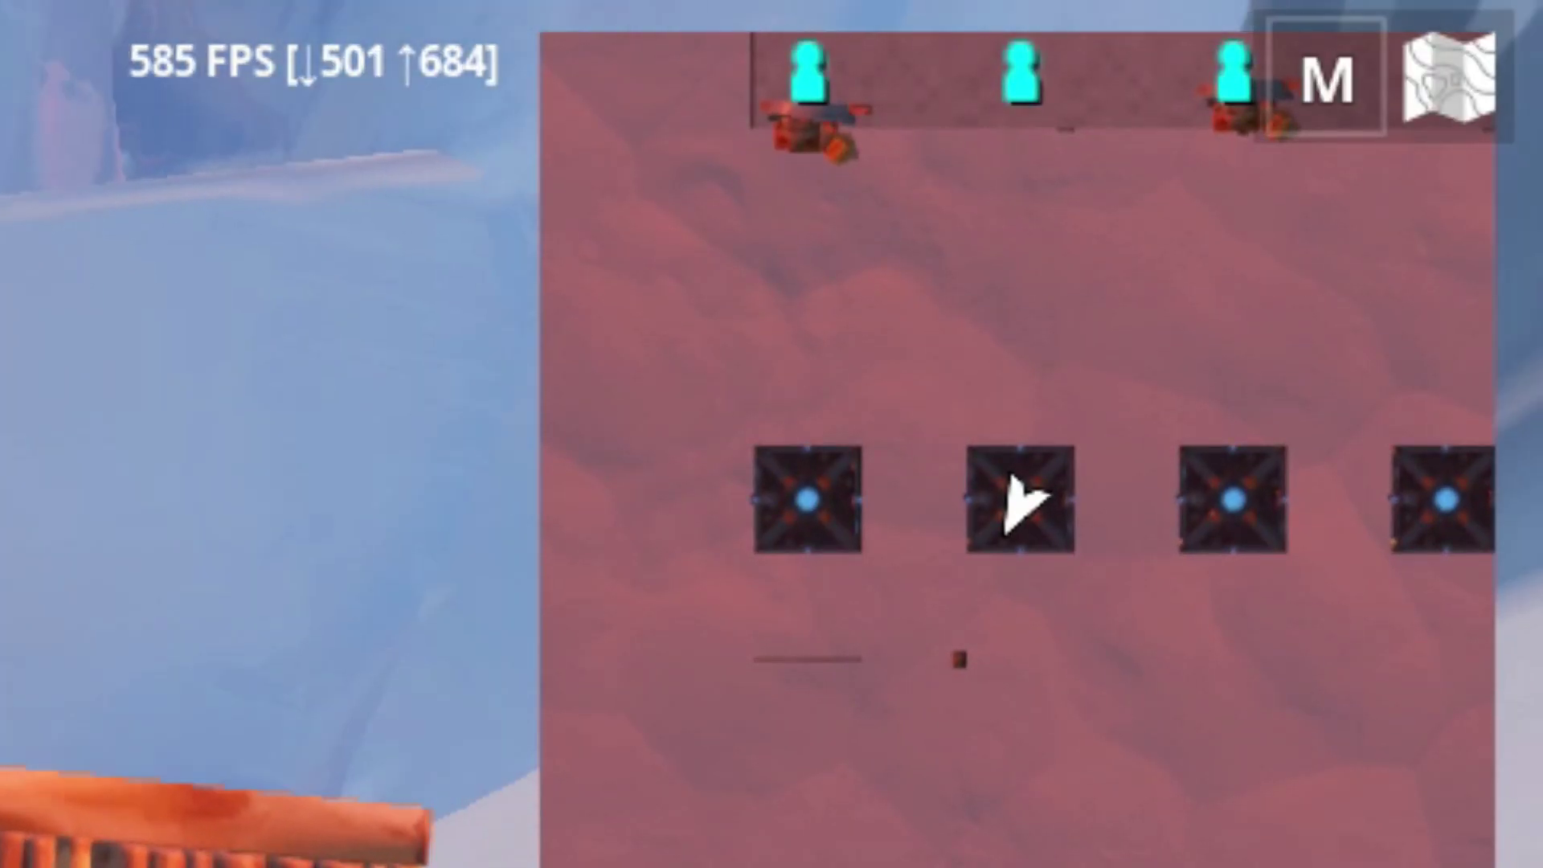
key(a)
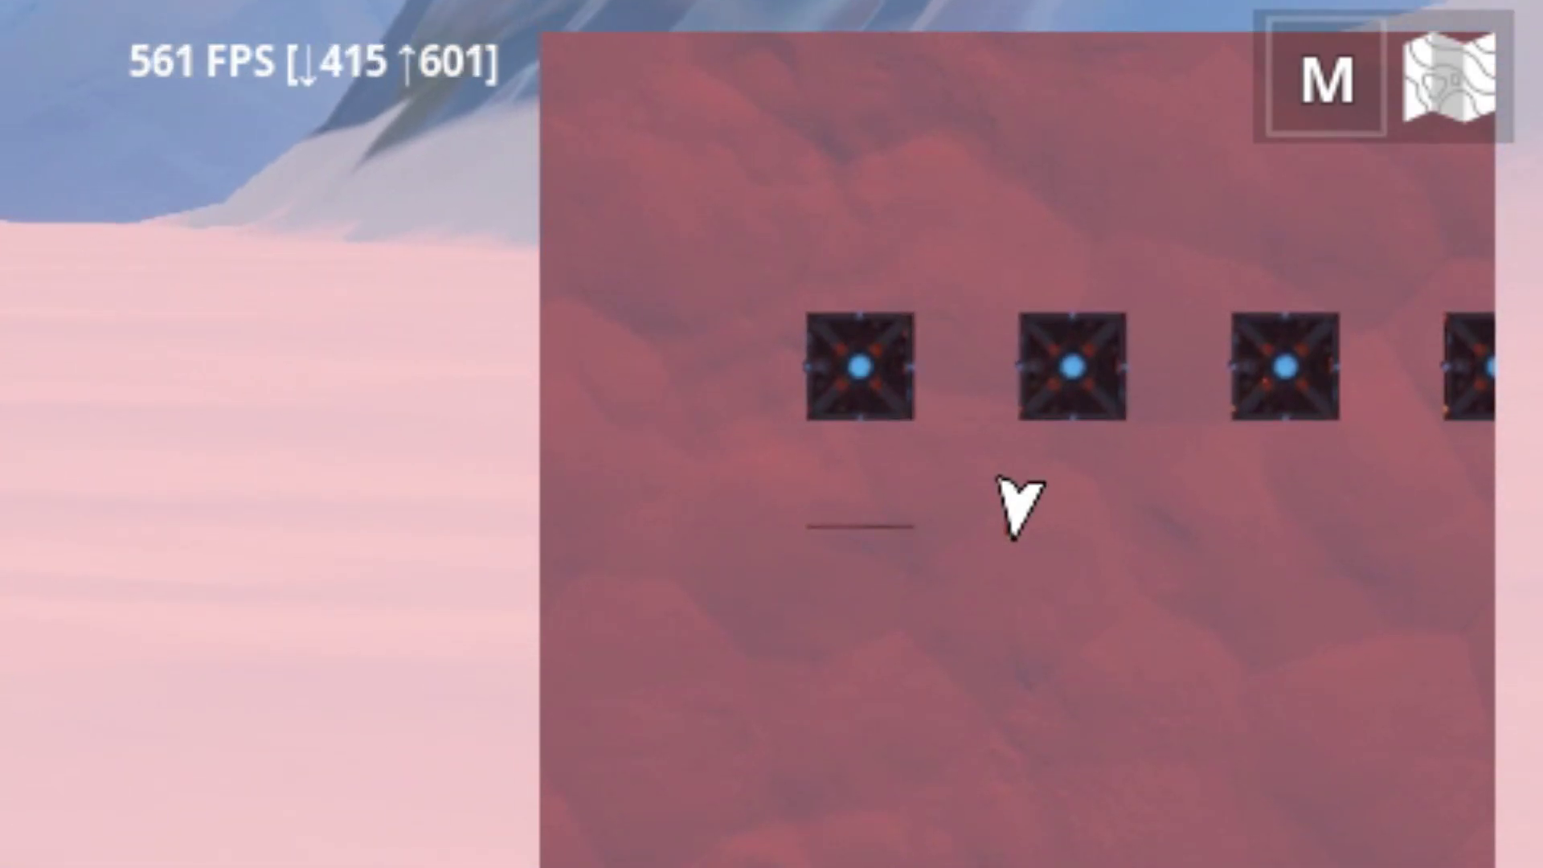